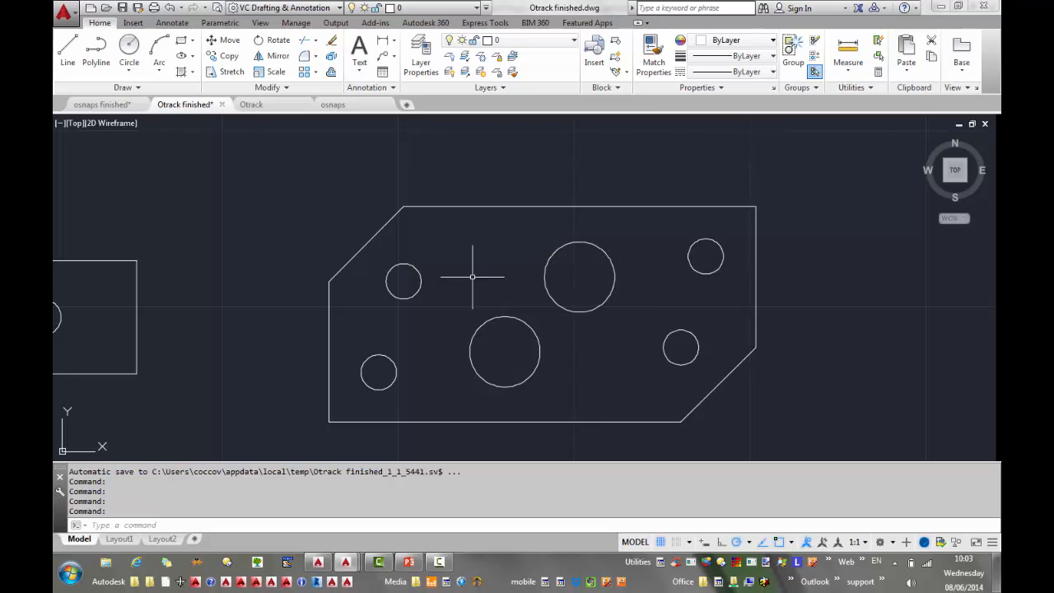
Switch to the model space of the osnaps finished drawing.
click(102, 106)
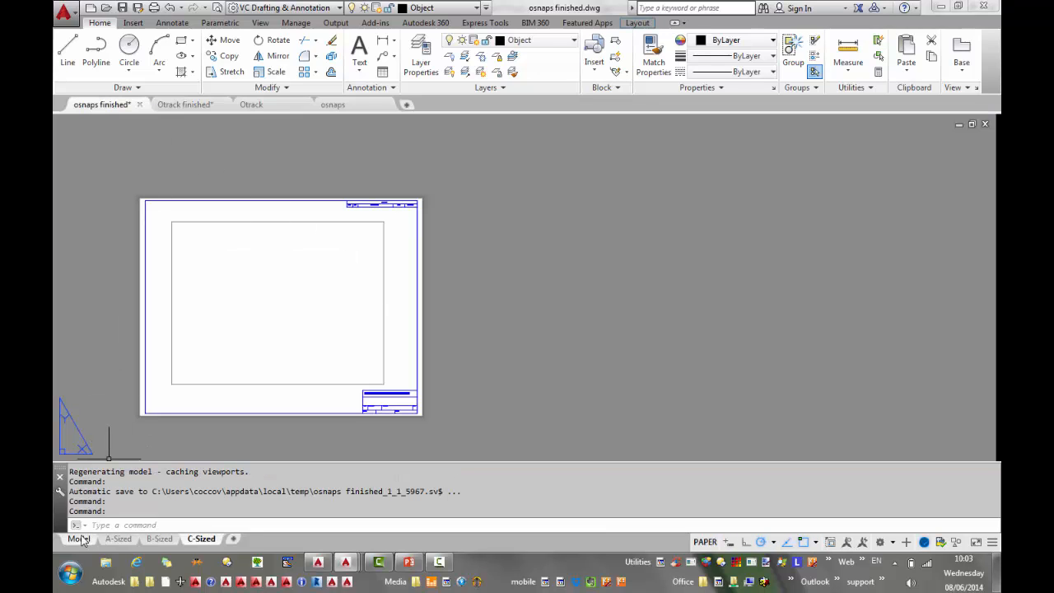
click(80, 538)
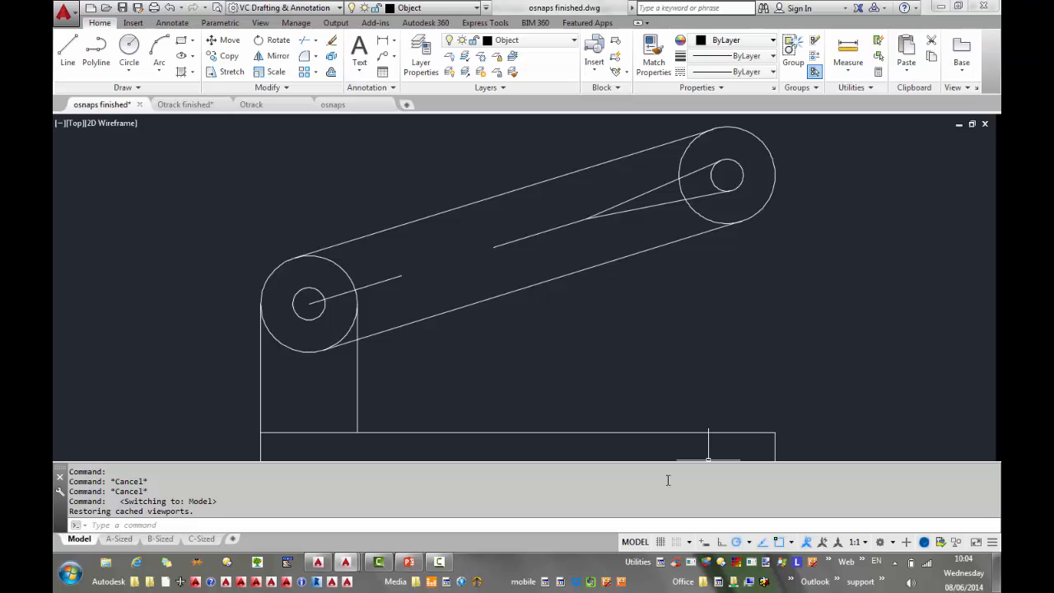
Review the AutoSnap, AutoTrack and aperture size settings in the drafting options, including the 2D autosnap marker colour.
right_click(608, 488)
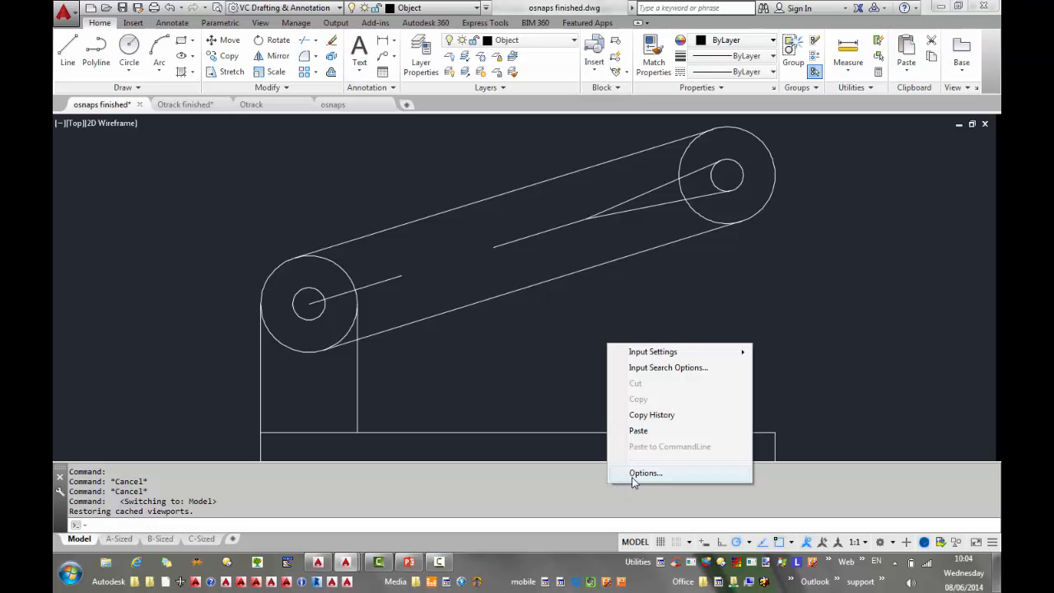
click(636, 474)
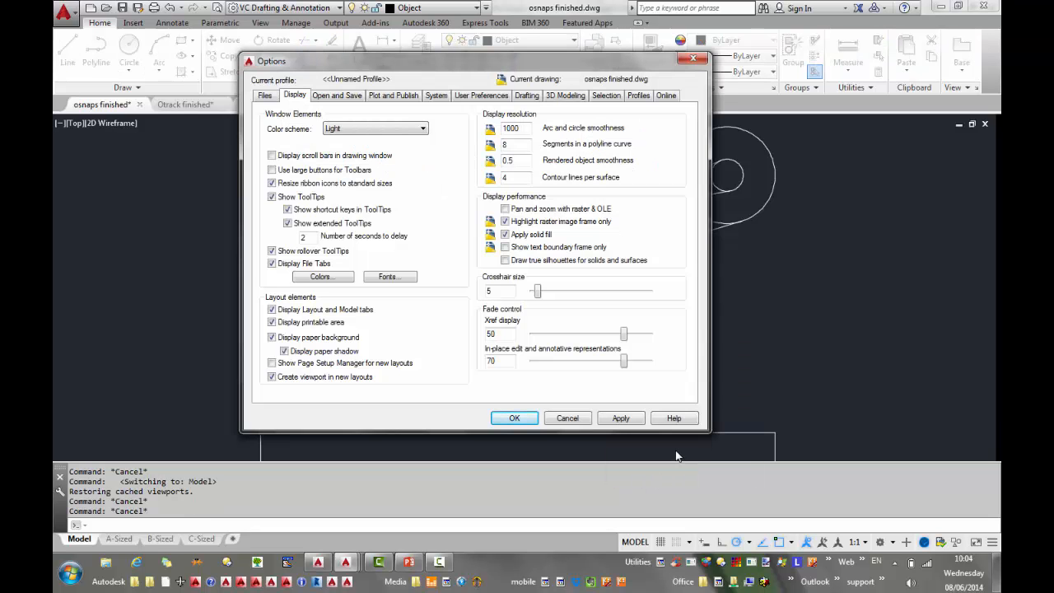
click(527, 96)
click(489, 140)
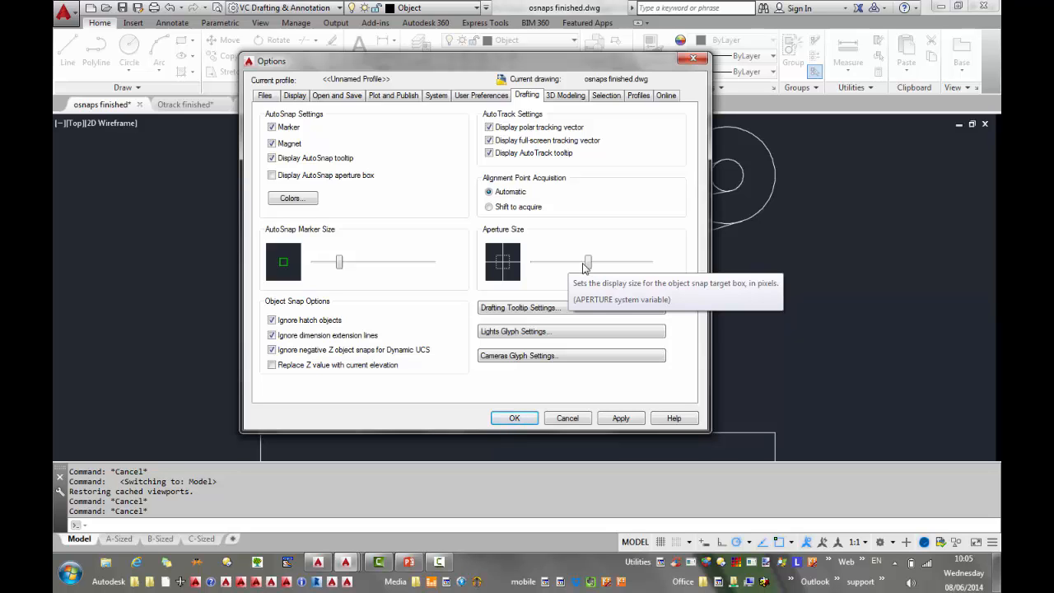
click(292, 199)
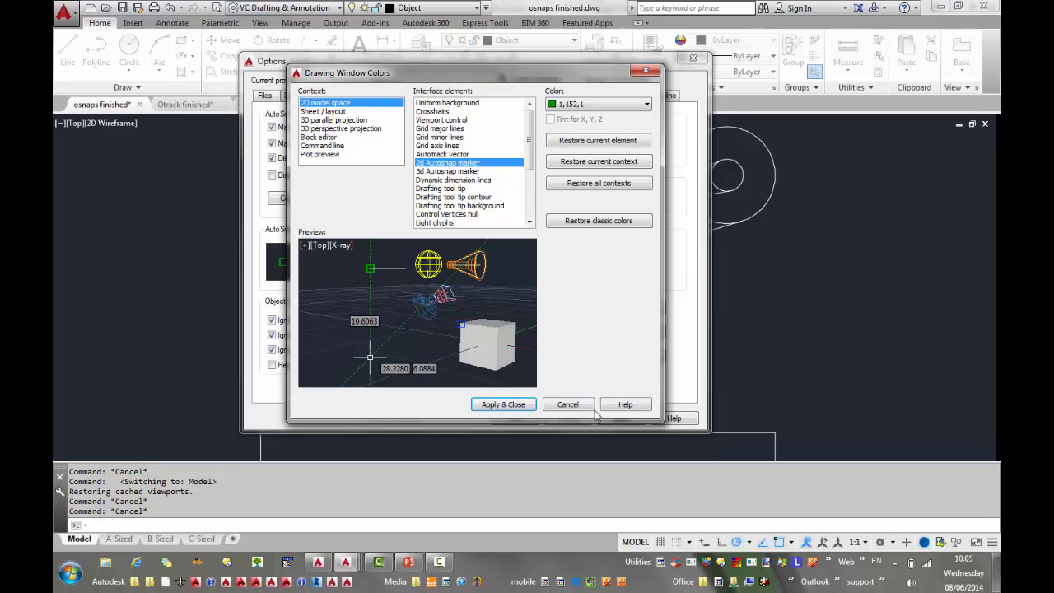
click(569, 404)
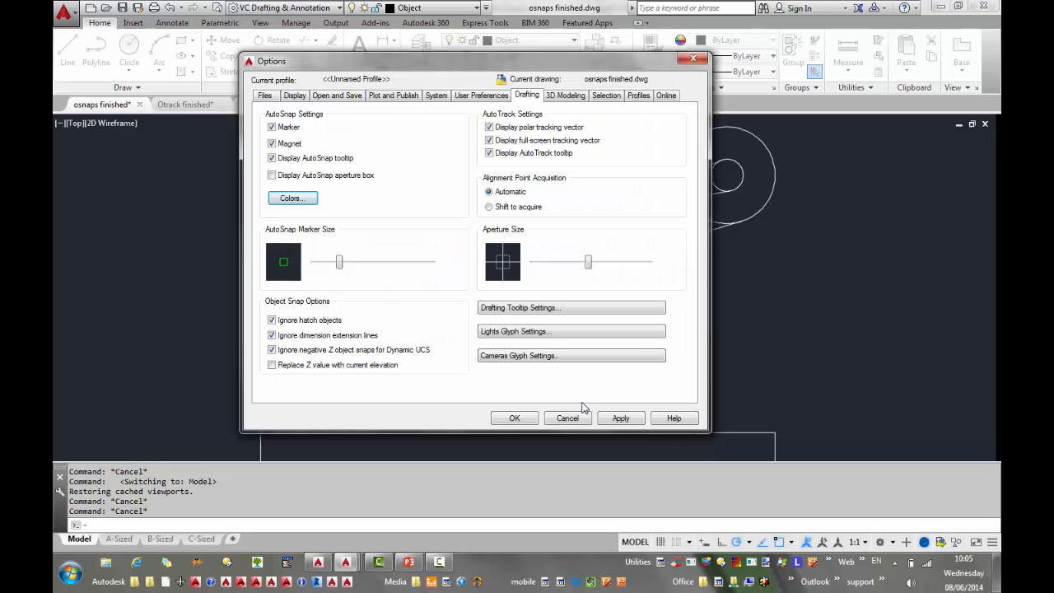
click(622, 419)
click(514, 417)
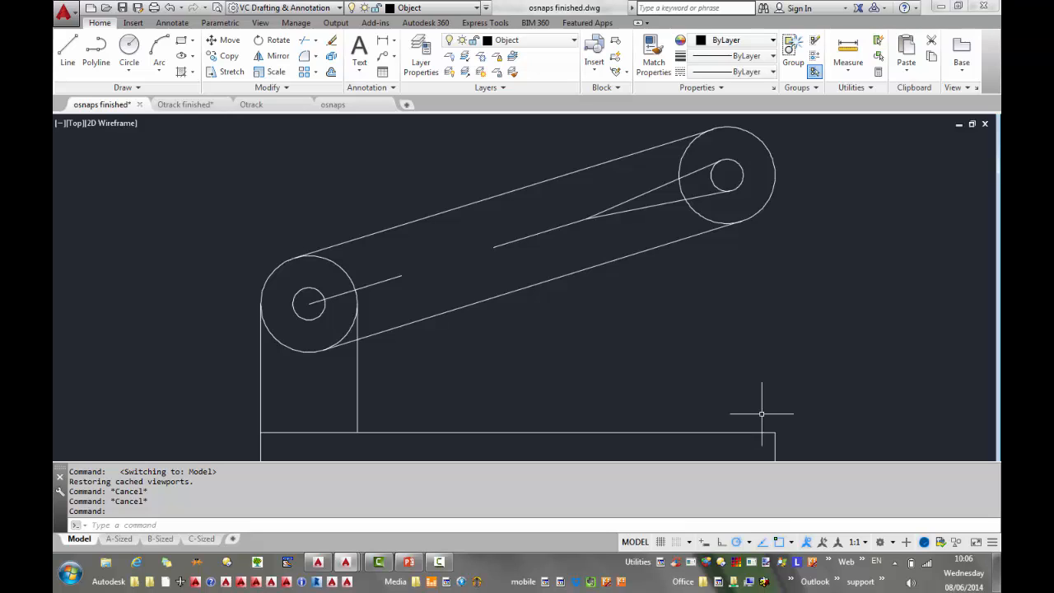
Toggle object snap off and on again, and set the polar tracking increment to 90 degrees.
click(780, 542)
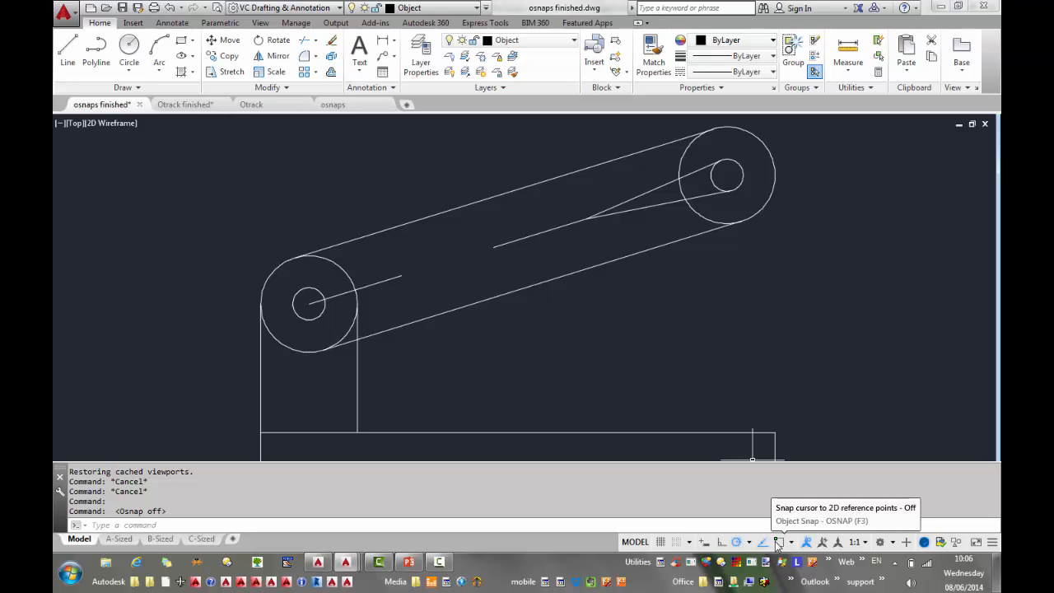
click(778, 542)
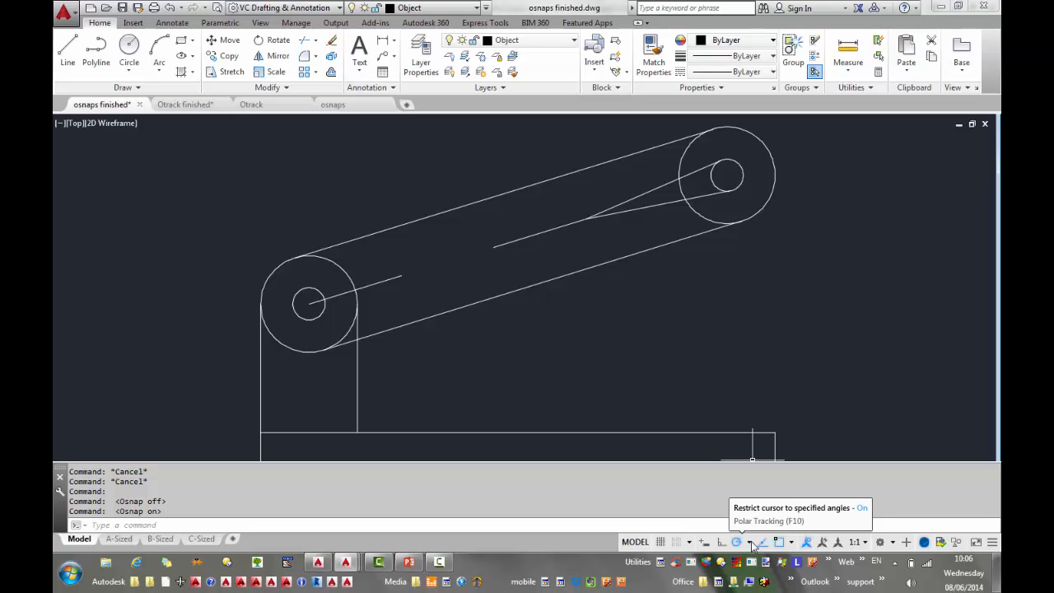
click(749, 543)
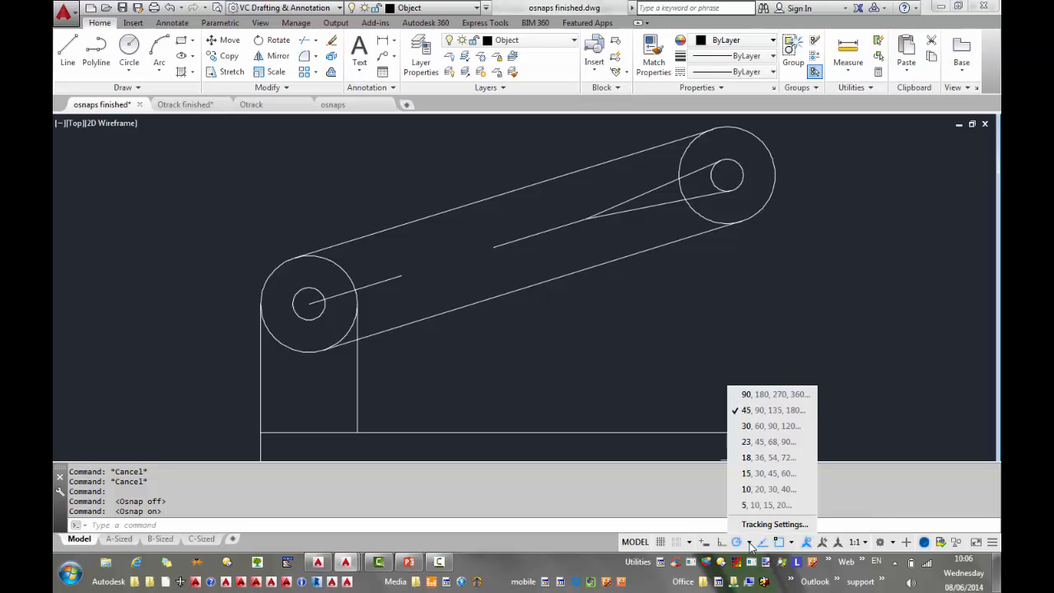
click(744, 410)
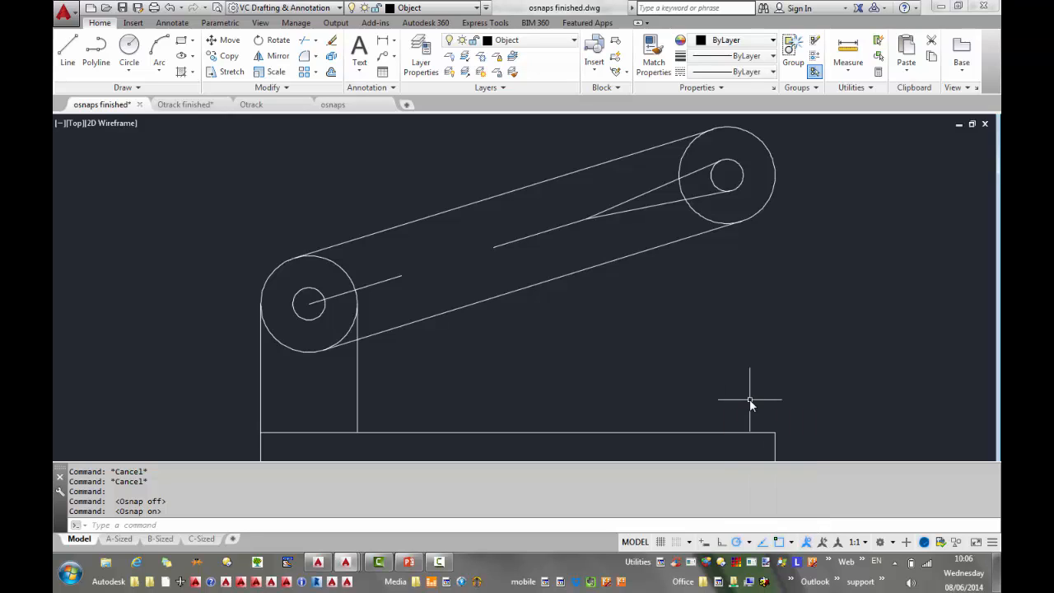
click(749, 543)
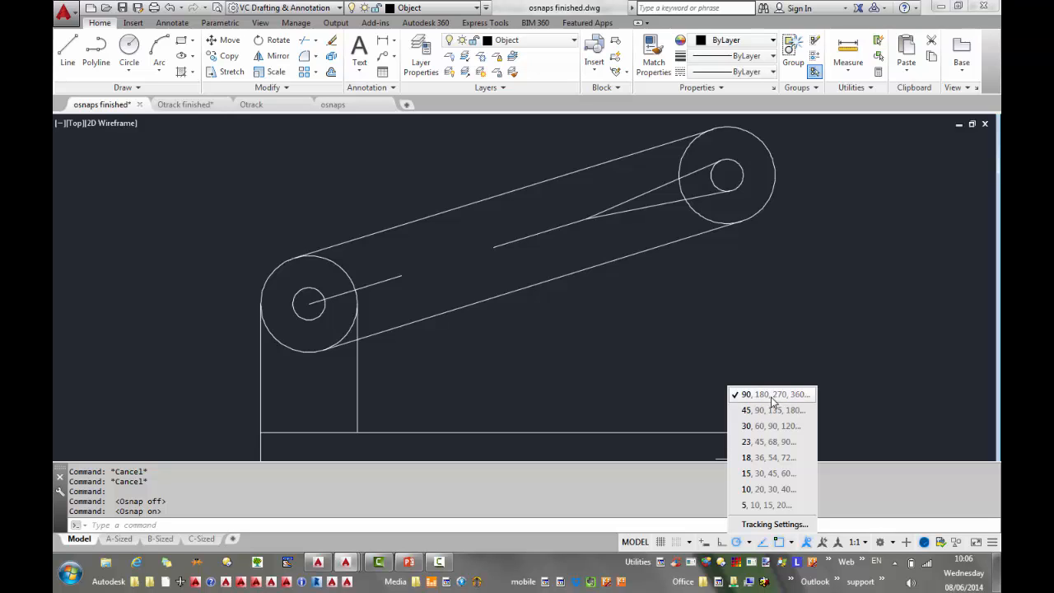
click(887, 501)
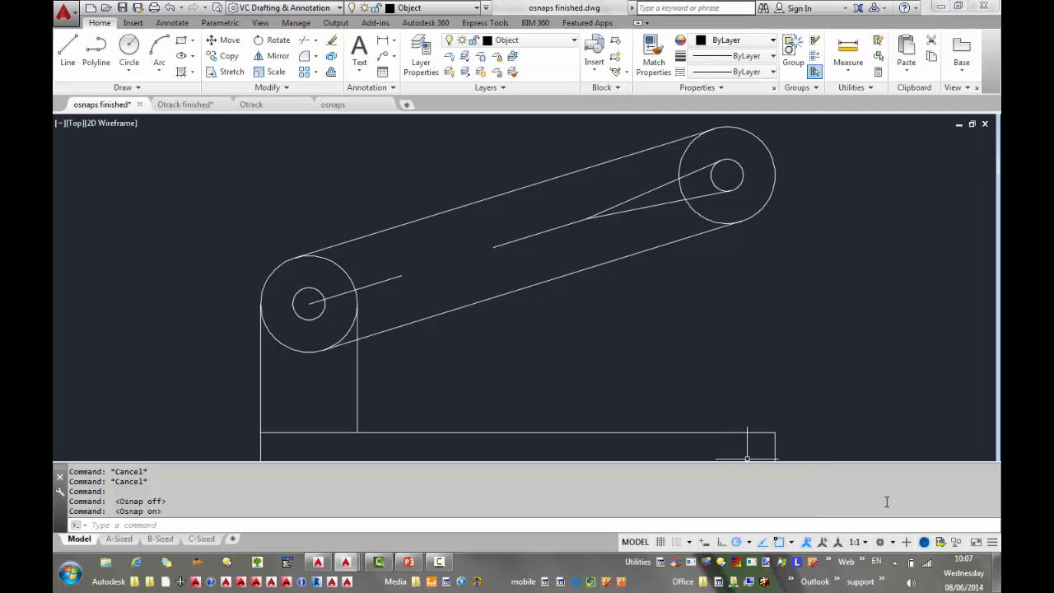
Enable the Midpoint, Center and Node running object snaps in addition to Endpoint.
click(791, 543)
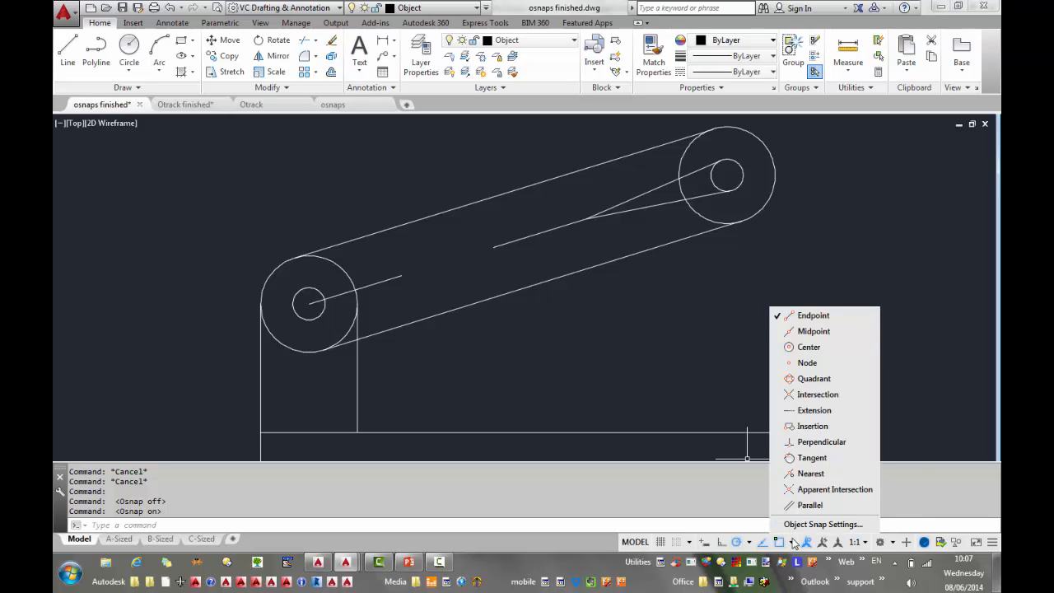
click(781, 347)
click(781, 363)
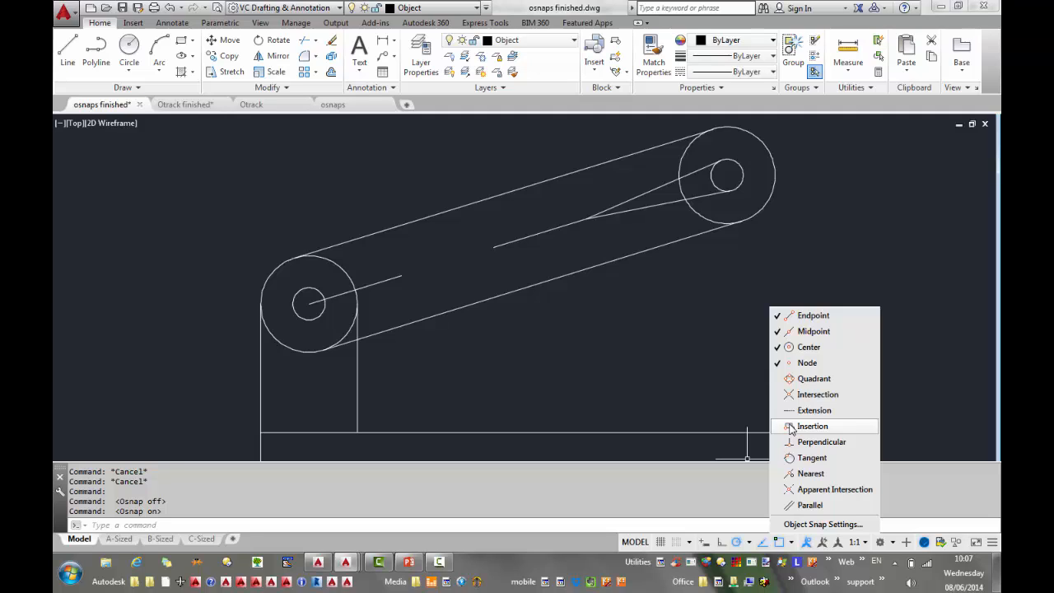
Select all object snap modes in the drafting settings, clear them all, and check the polar tracking settings.
click(822, 524)
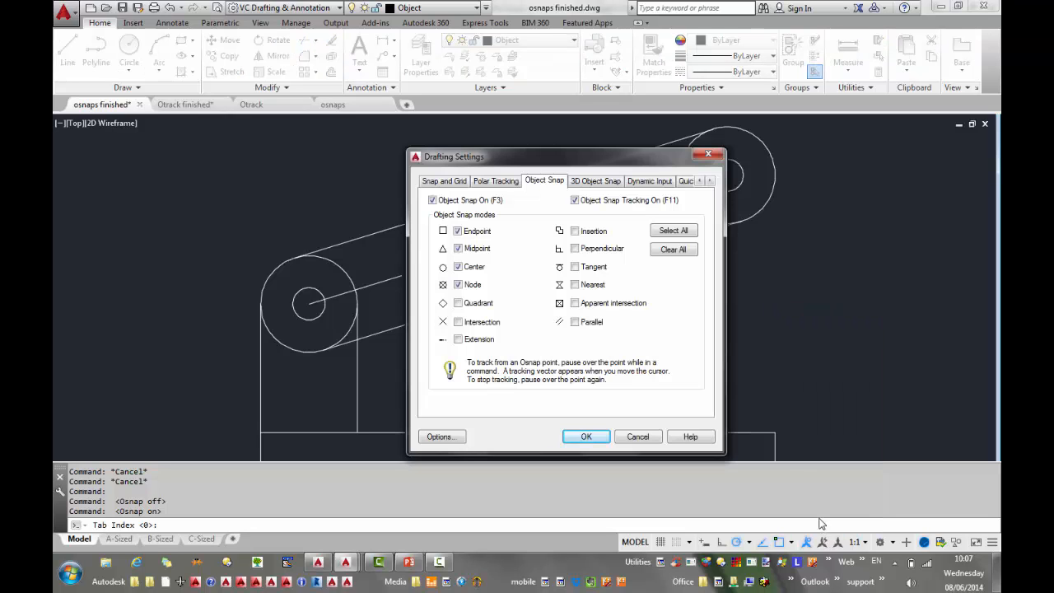
click(676, 231)
click(674, 249)
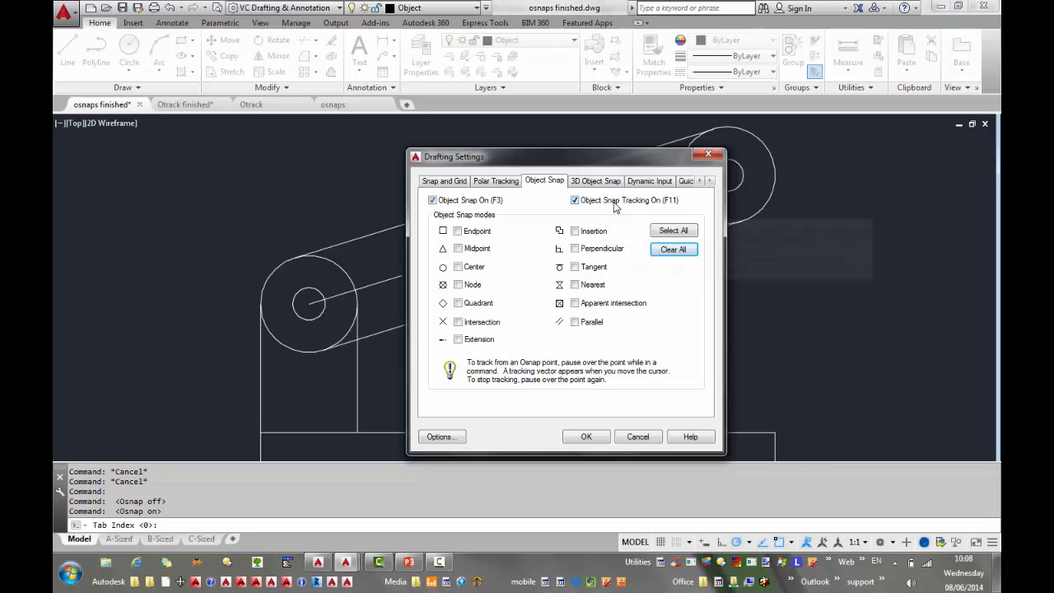
click(495, 182)
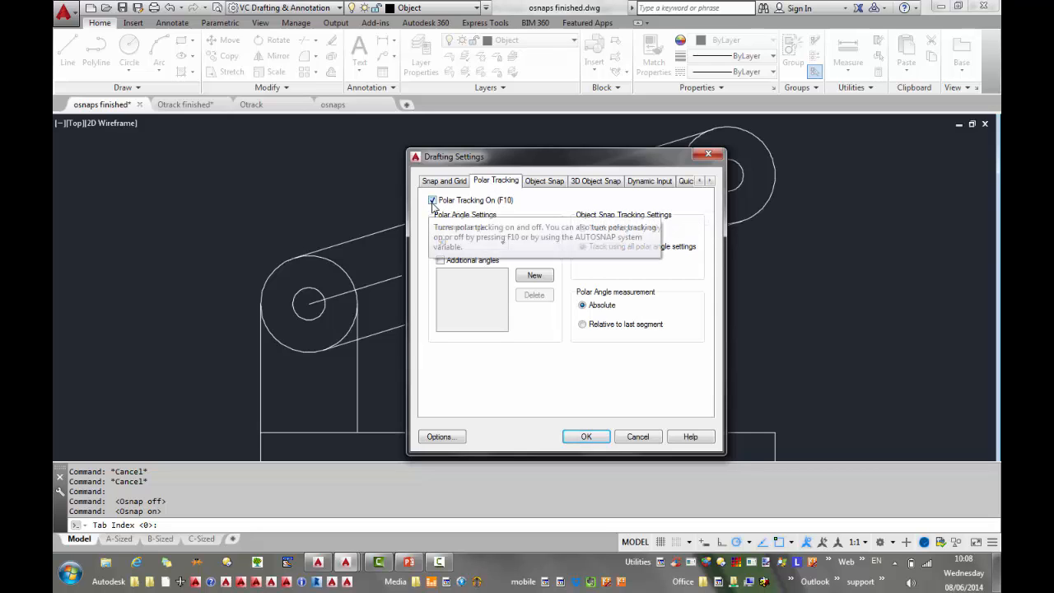
click(534, 181)
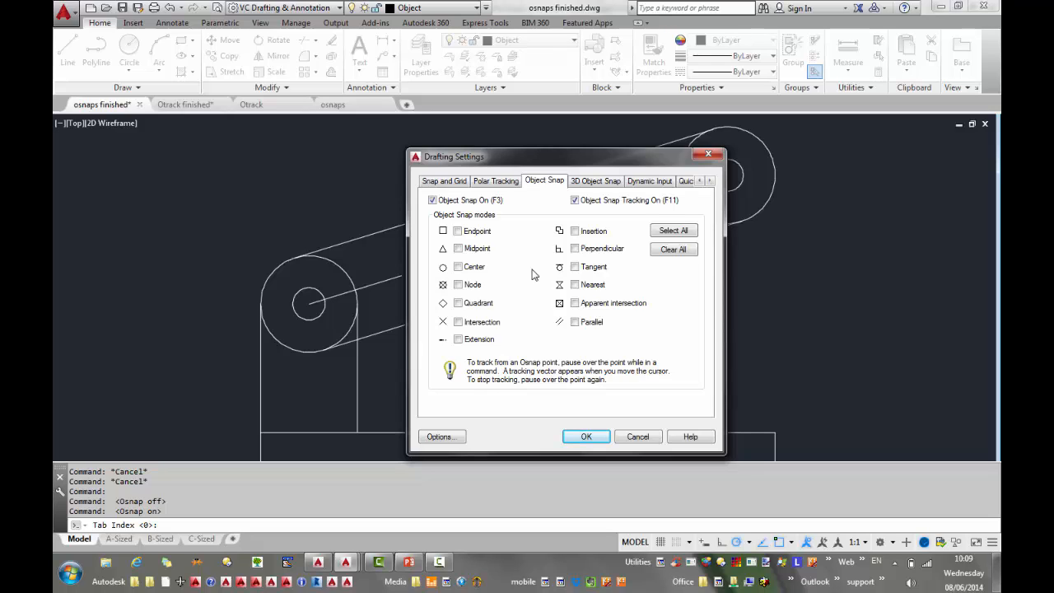
Enable the Endpoint, Midpoint, Center and Node object snap modes and accept the drafting settings.
click(458, 232)
click(459, 249)
click(459, 267)
click(459, 285)
click(587, 436)
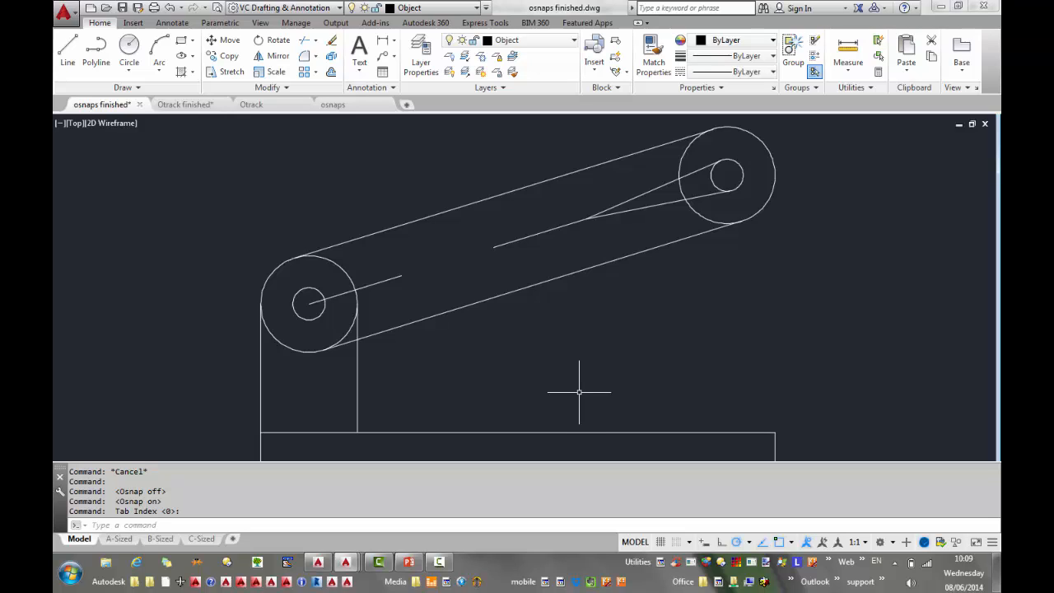
Examine the Otrack, osnaps and osnaps finished drawings, the running object snap list, and the line-to-circle connections in the finished part.
scroll(603, 247, down, 2)
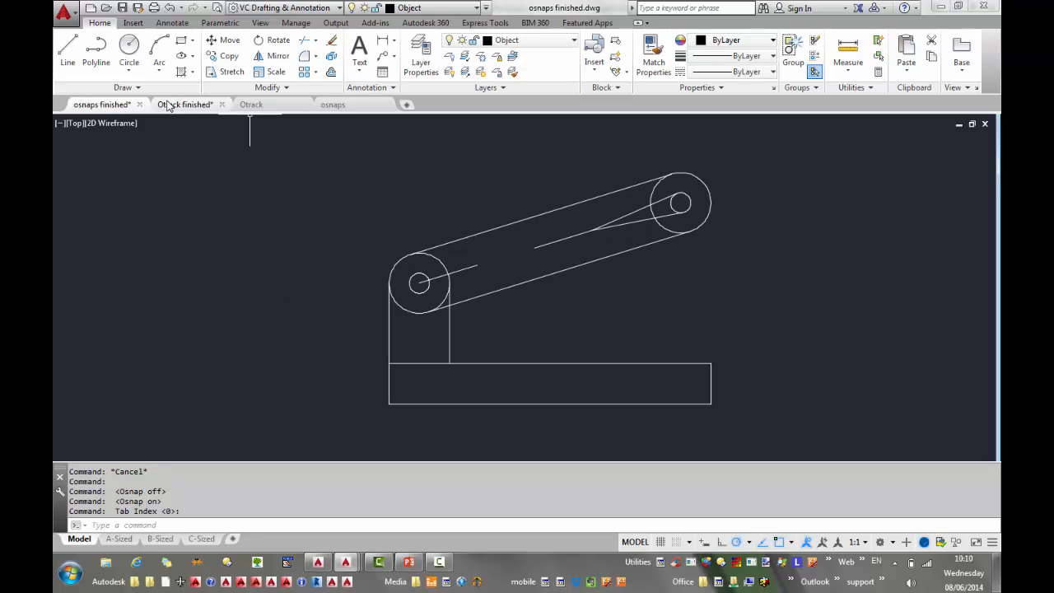
click(256, 104)
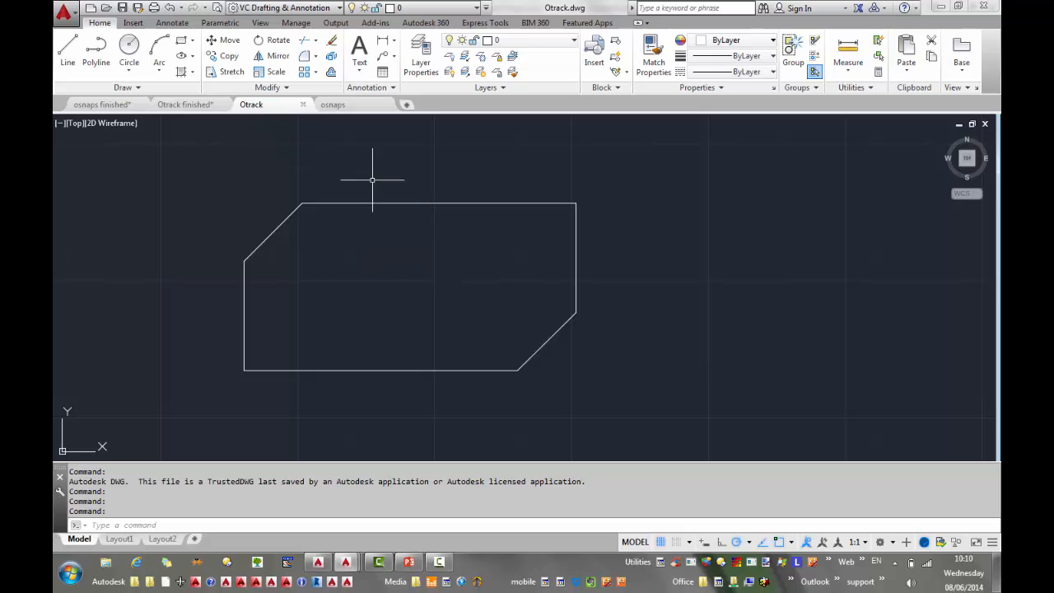
click(347, 107)
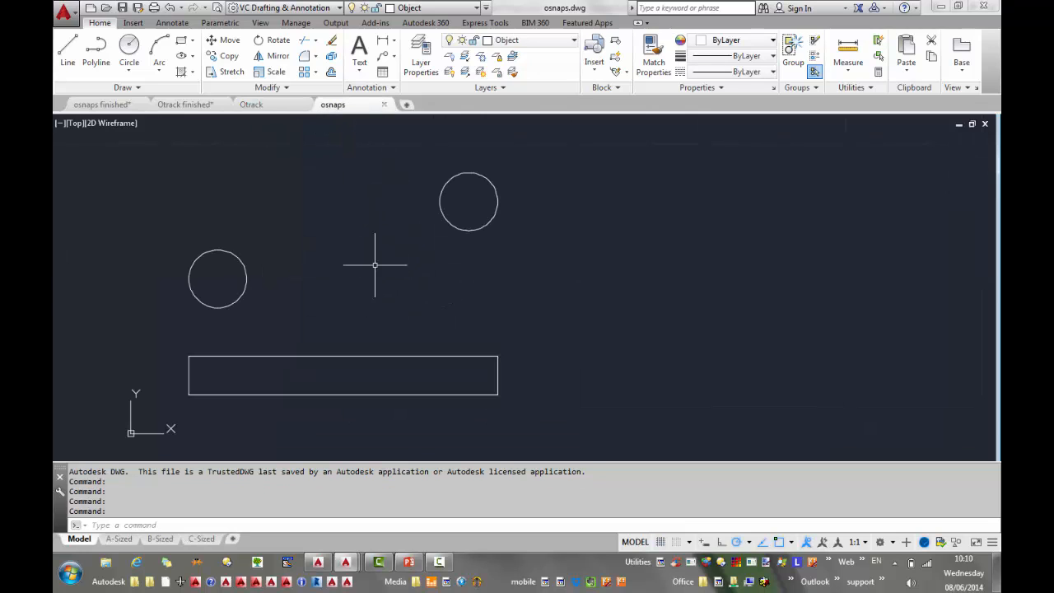
click(79, 107)
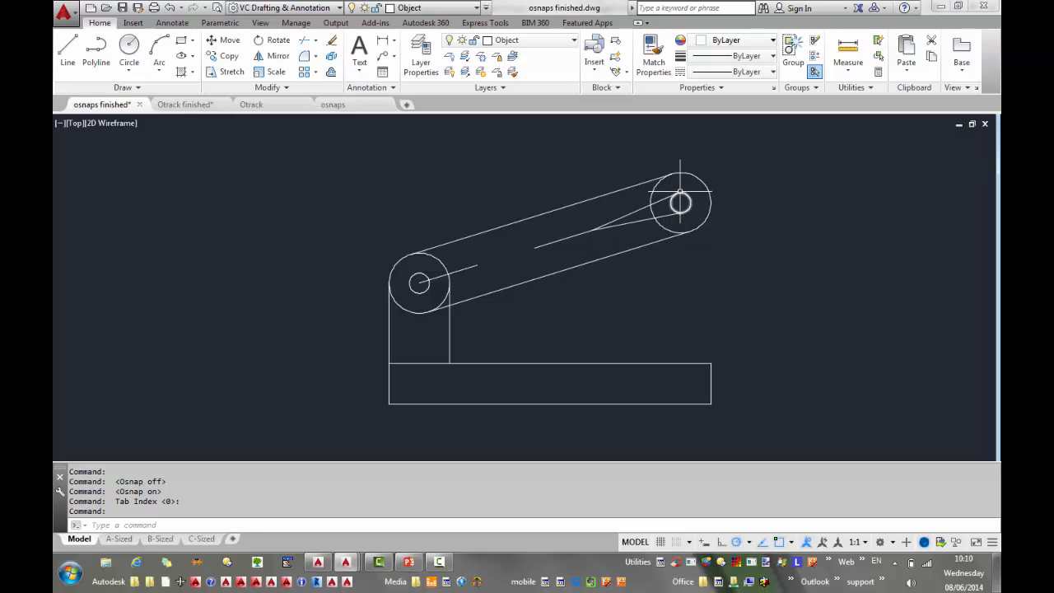
scroll(680, 197, up, 5)
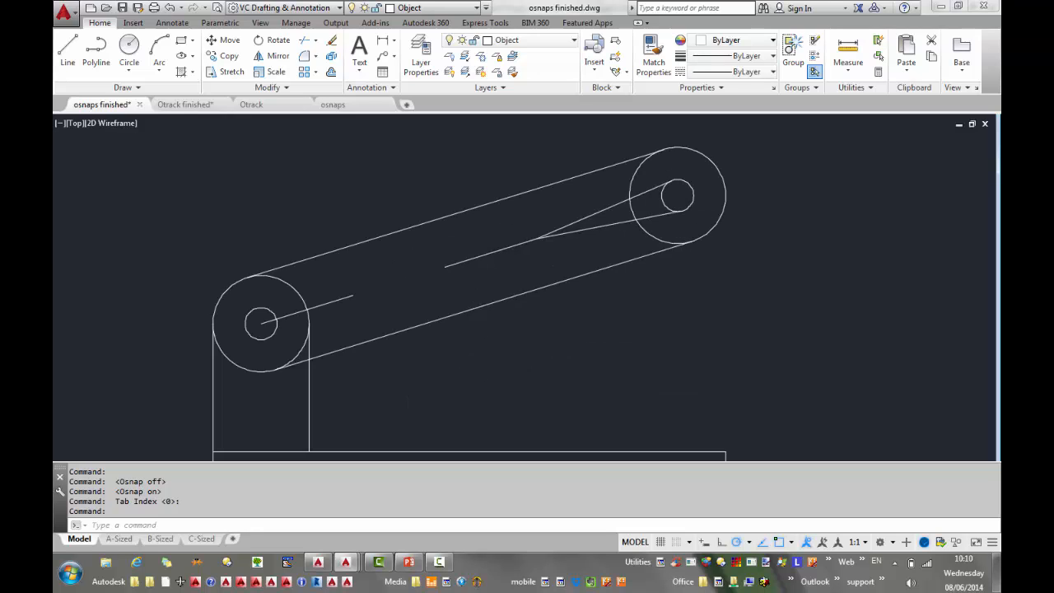
scroll(678, 203, down, 4)
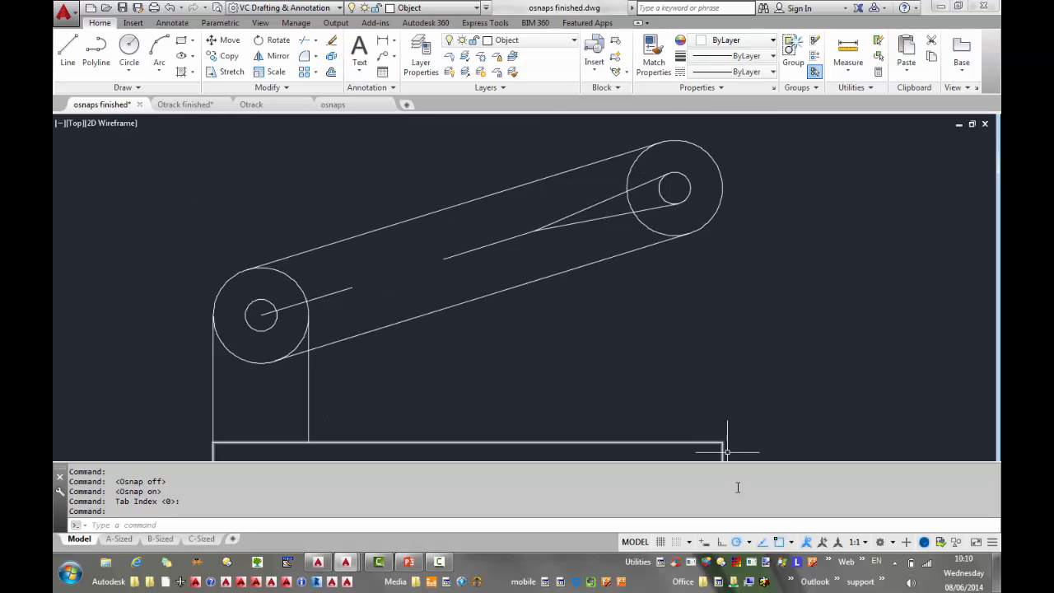
click(791, 543)
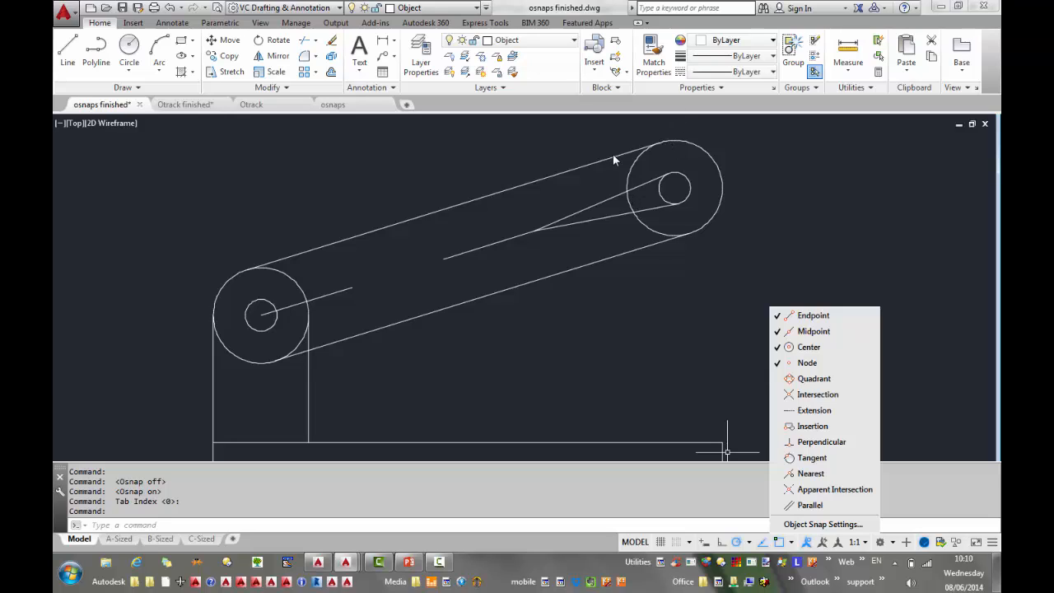
click(758, 173)
scroll(659, 141, up, 3)
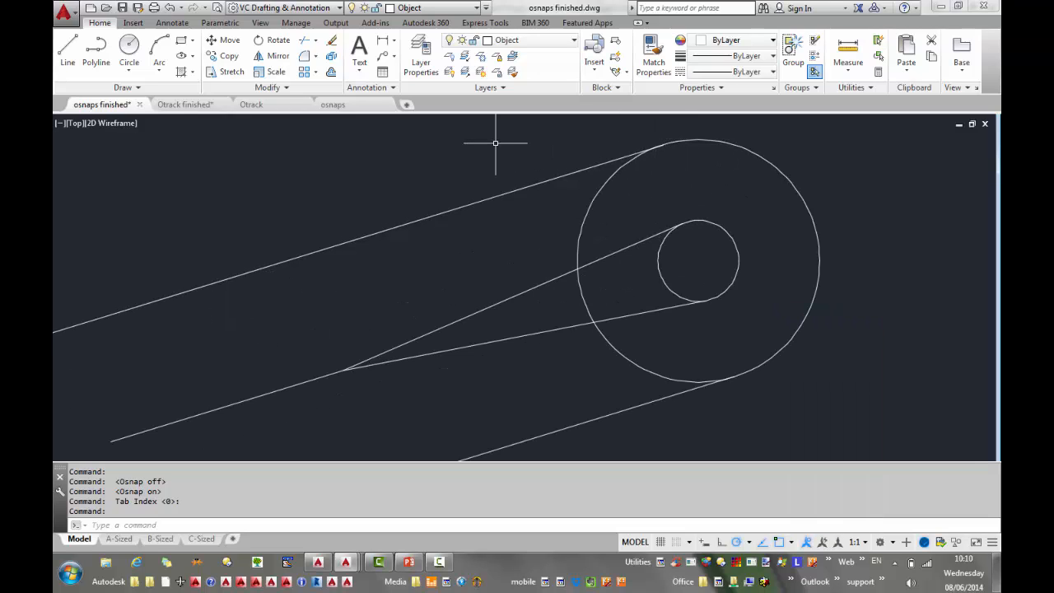
scroll(553, 170, down, 3)
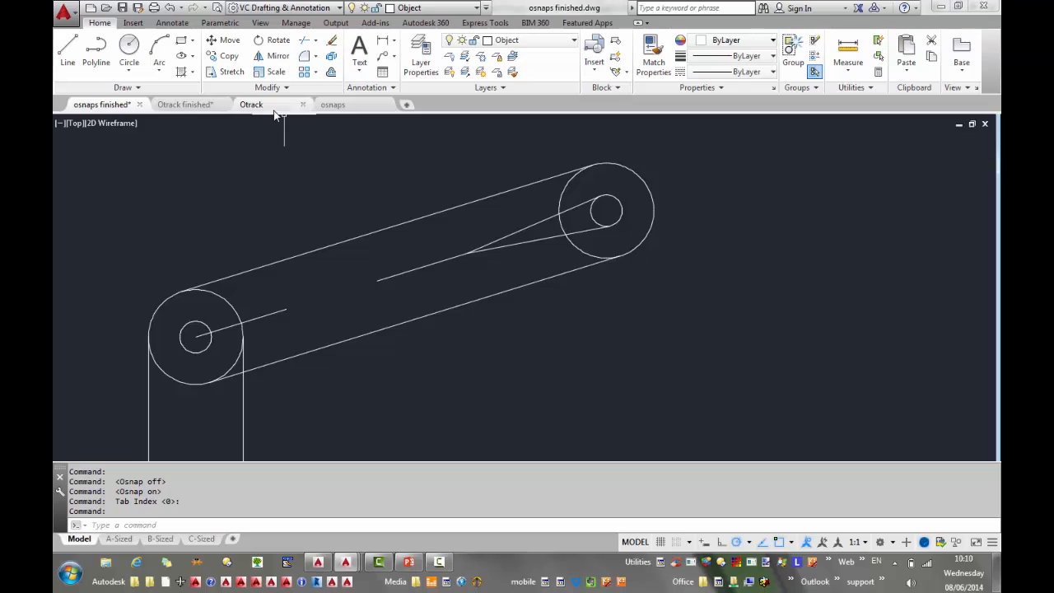
Switch to the osnaps drawing and centre its two circles and rectangle in the view.
mouse_move(268, 114)
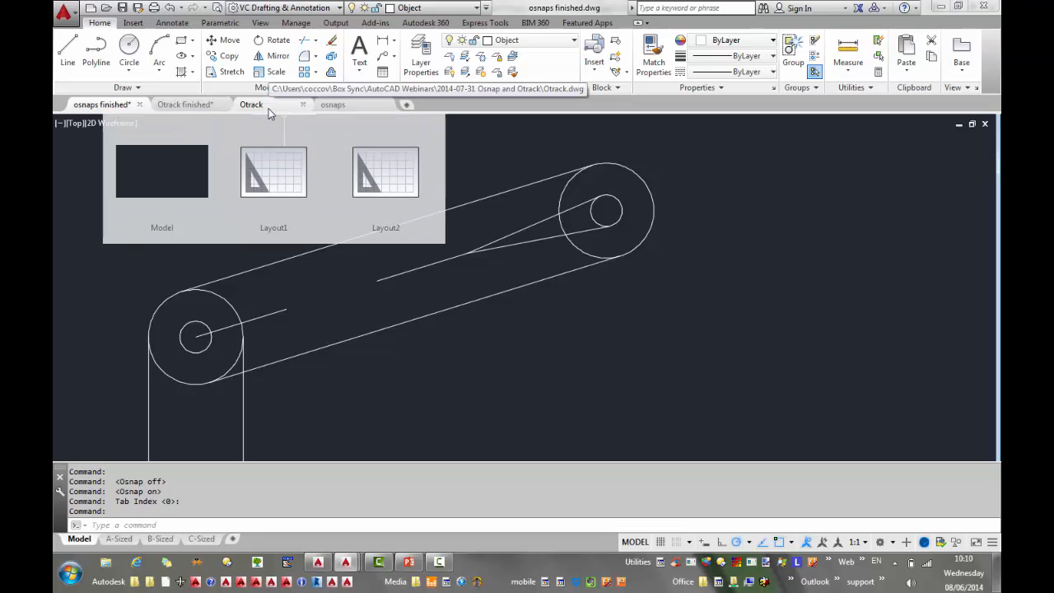
click(363, 105)
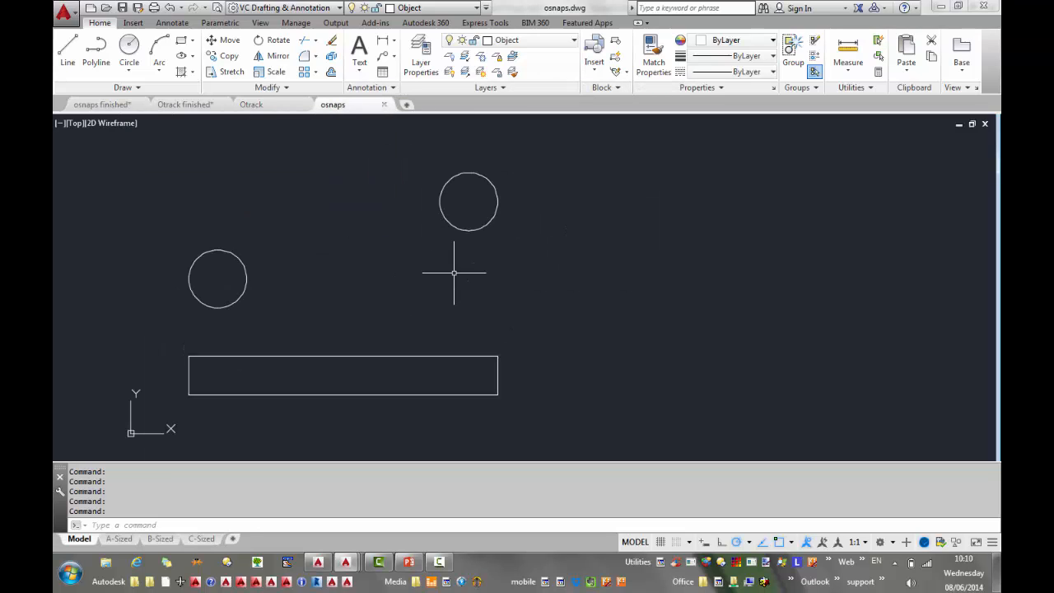
middle_drag(454, 272, 655, 256)
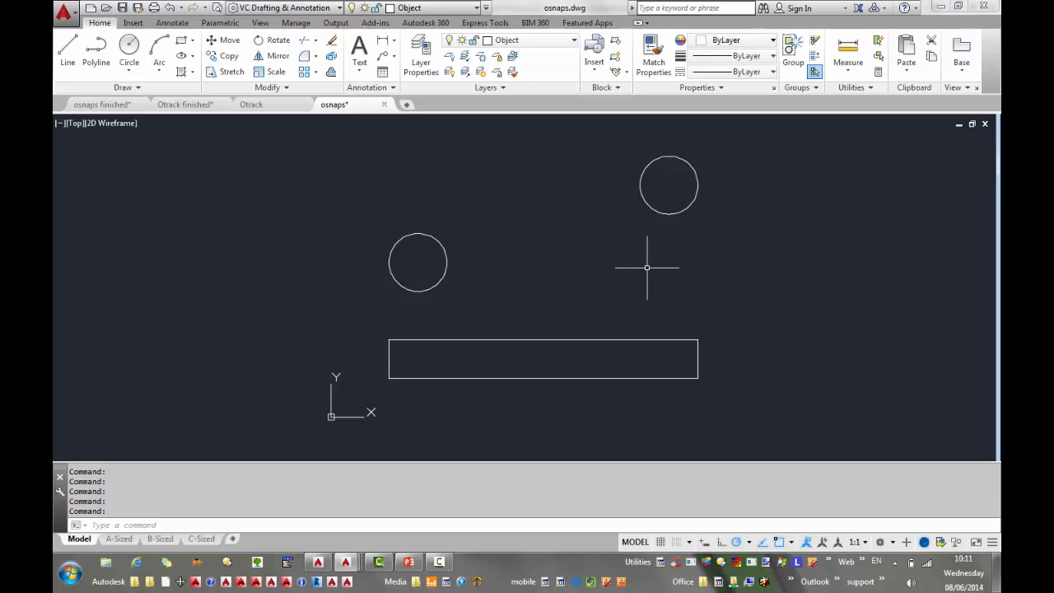
click(72, 11)
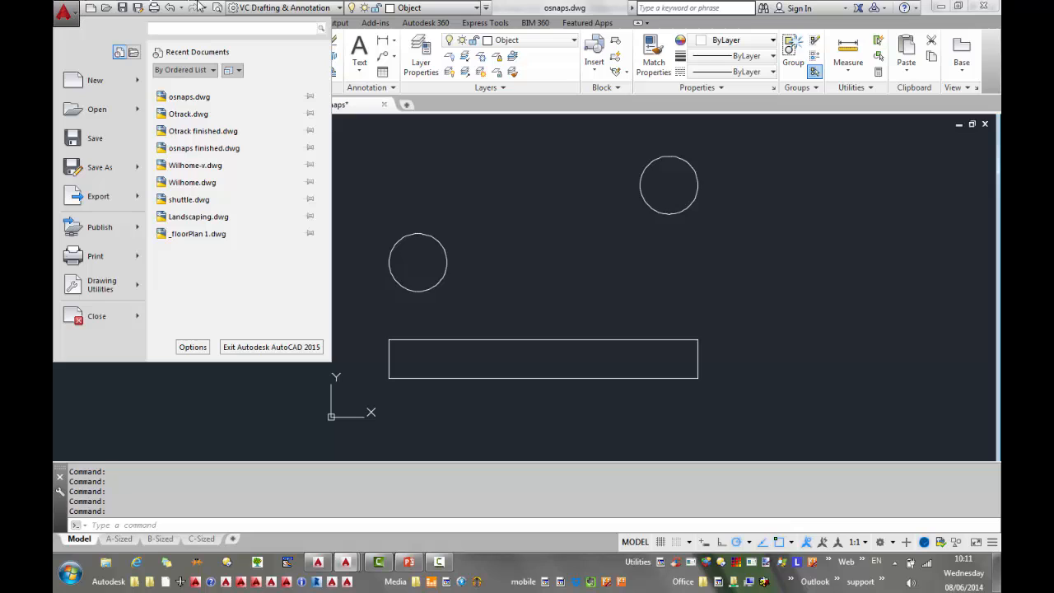
click(570, 4)
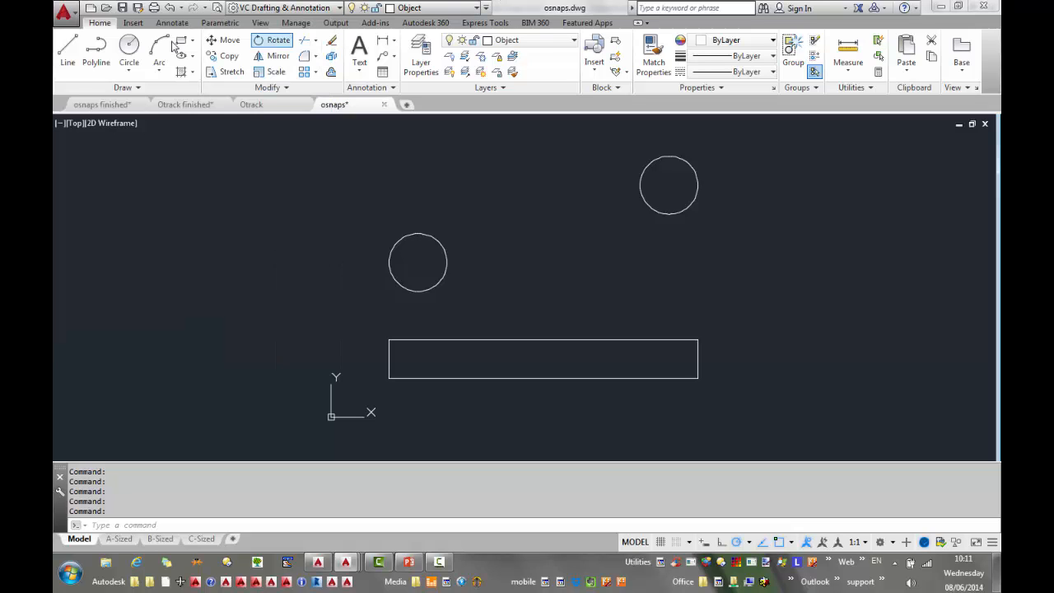
Draw a line from the left quadrant of the lower-left circle to the rectangle's top-left corner using Quadrant and Endpoint snaps.
click(68, 48)
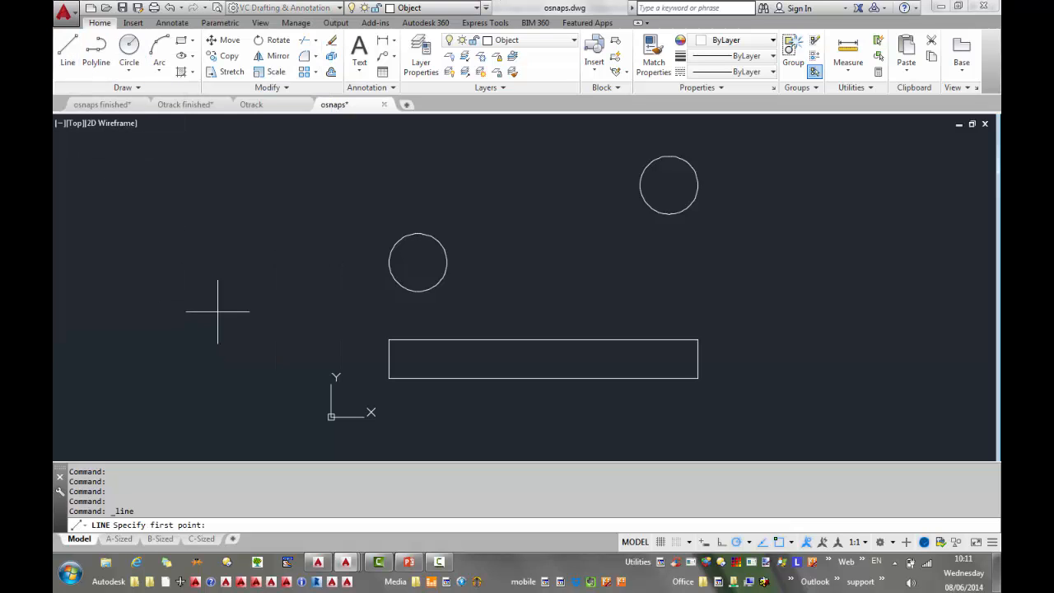
shift+right_click(388, 278)
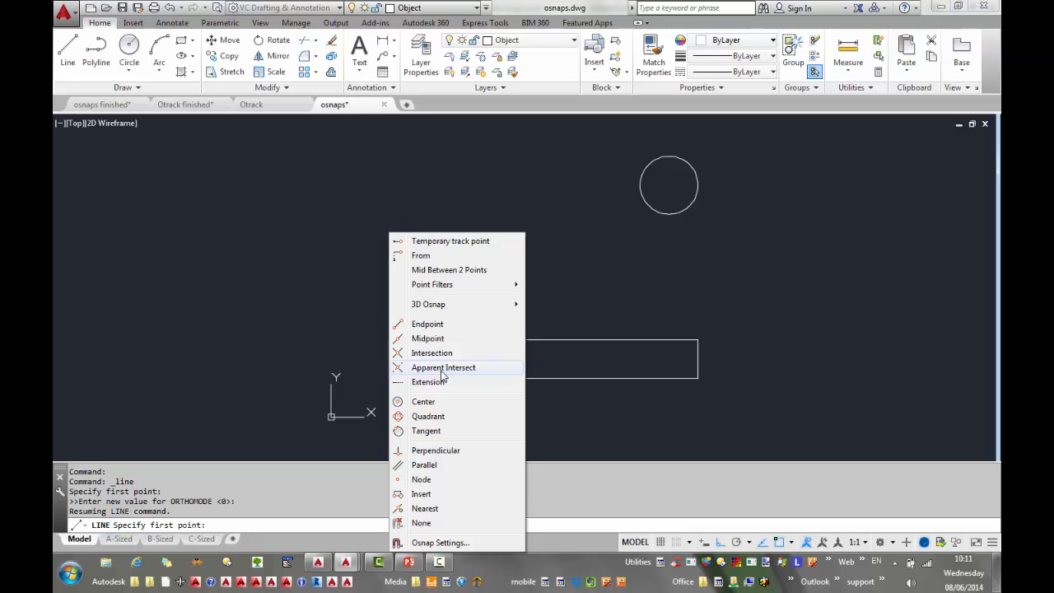
click(435, 417)
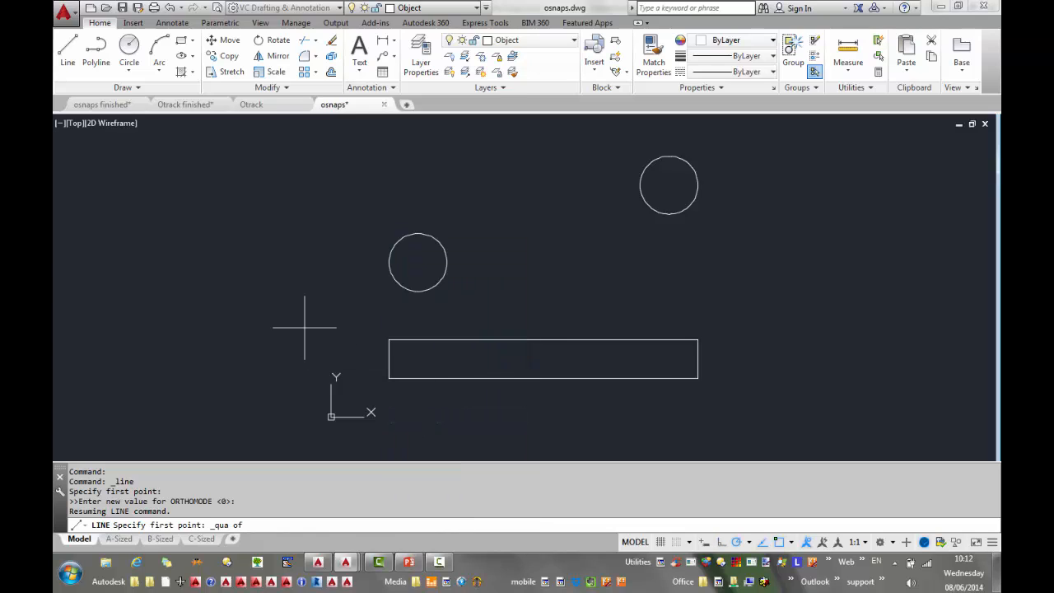
click(389, 262)
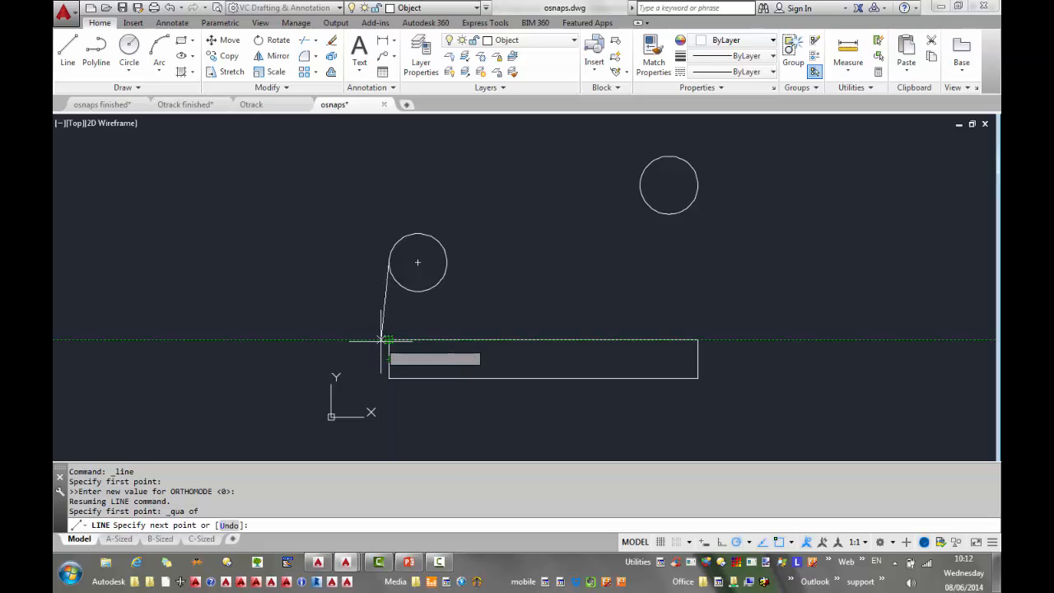
scroll(390, 341, up, 5)
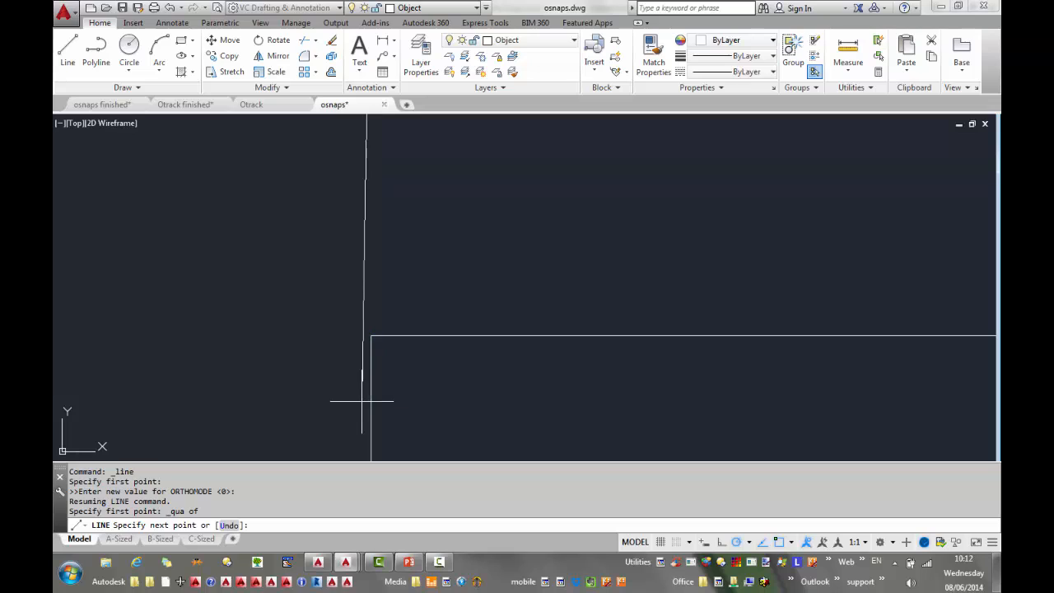
click(371, 335)
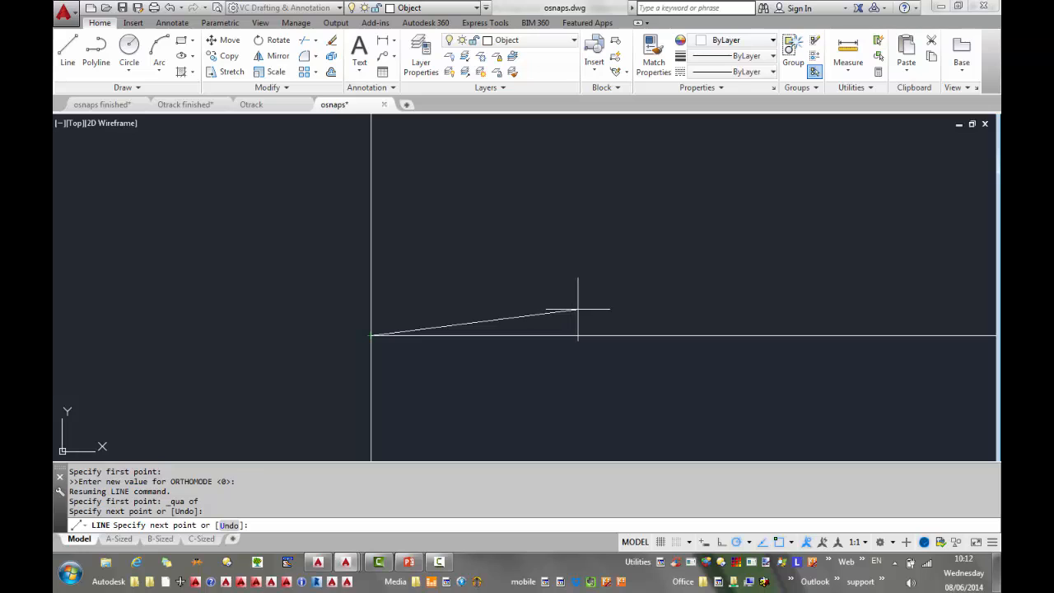
key(Escape)
Draw a line from the right quadrant of the lower-left circle, perpendicular to the rectangle's top edge.
scroll(576, 298, down, 2)
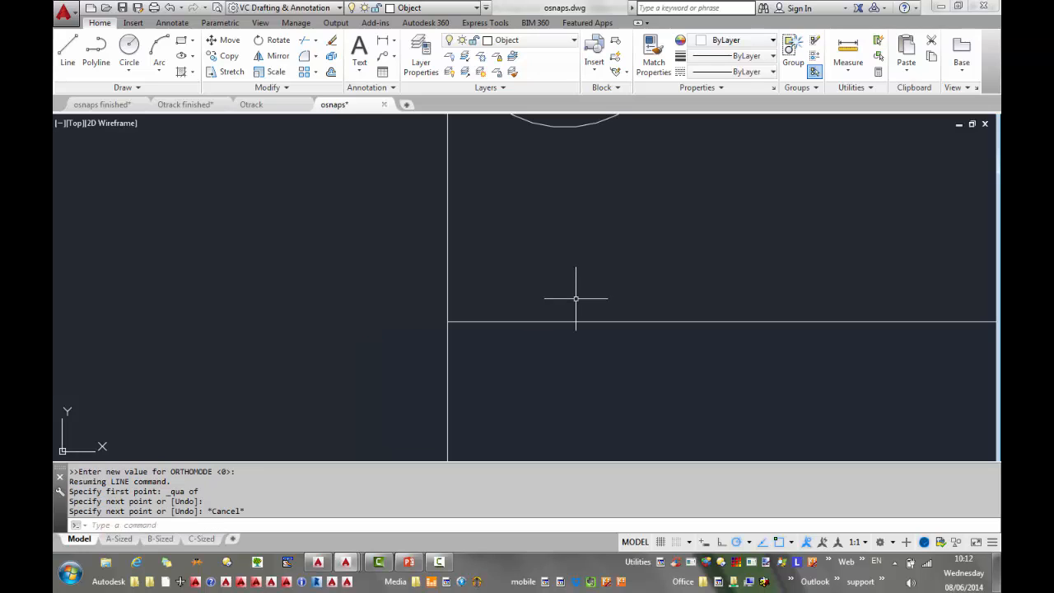
scroll(576, 299, down, 1)
mouse_move(577, 299)
middle_down()
mouse_move(409, 379)
mouse_move(410, 367)
middle_up()
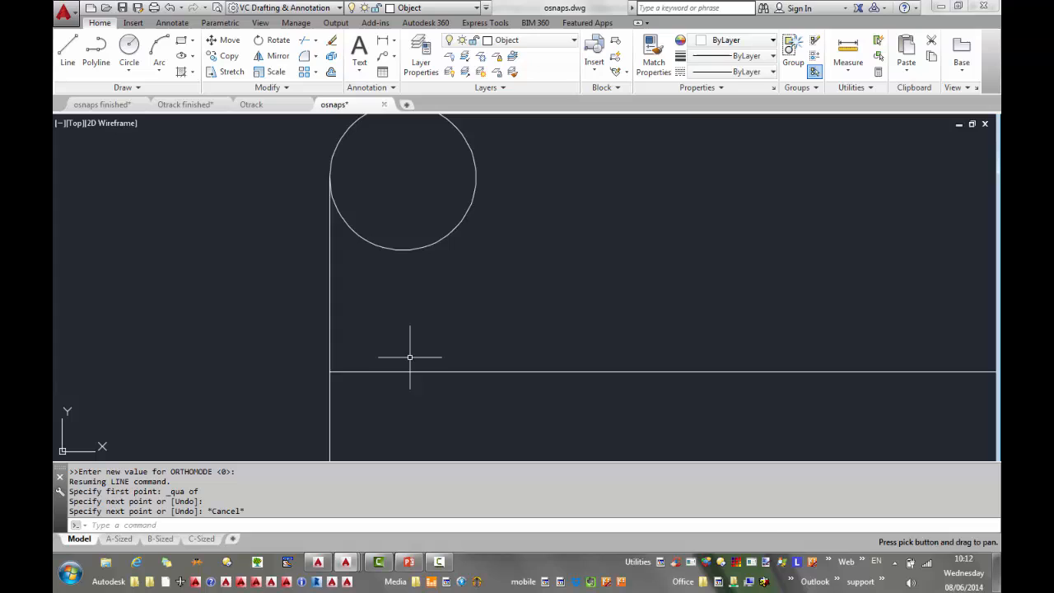
right_click(611, 202)
click(630, 210)
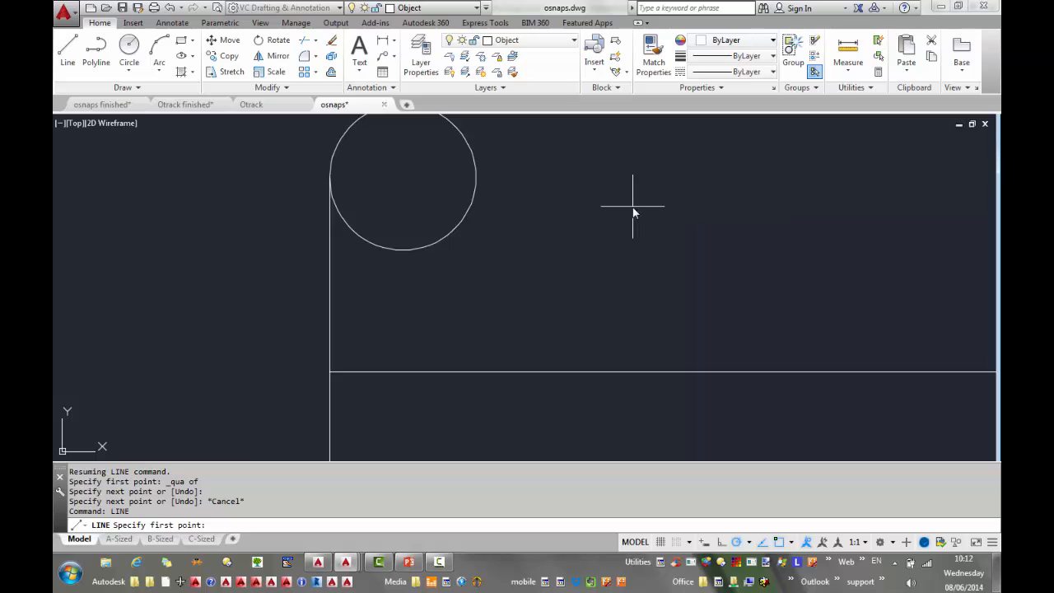
shift+right_click(583, 203)
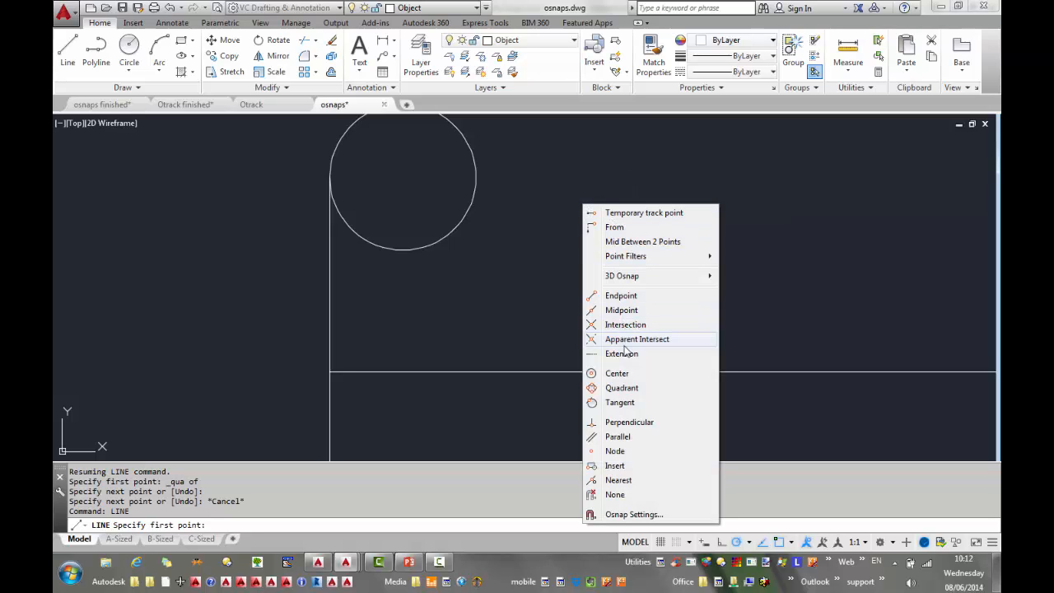
click(621, 388)
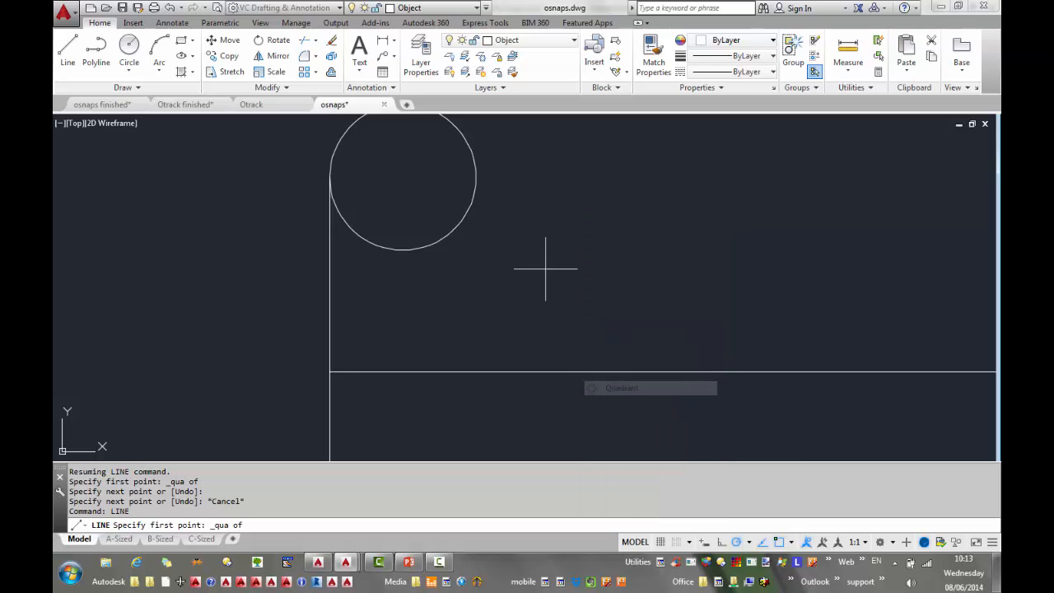
click(478, 177)
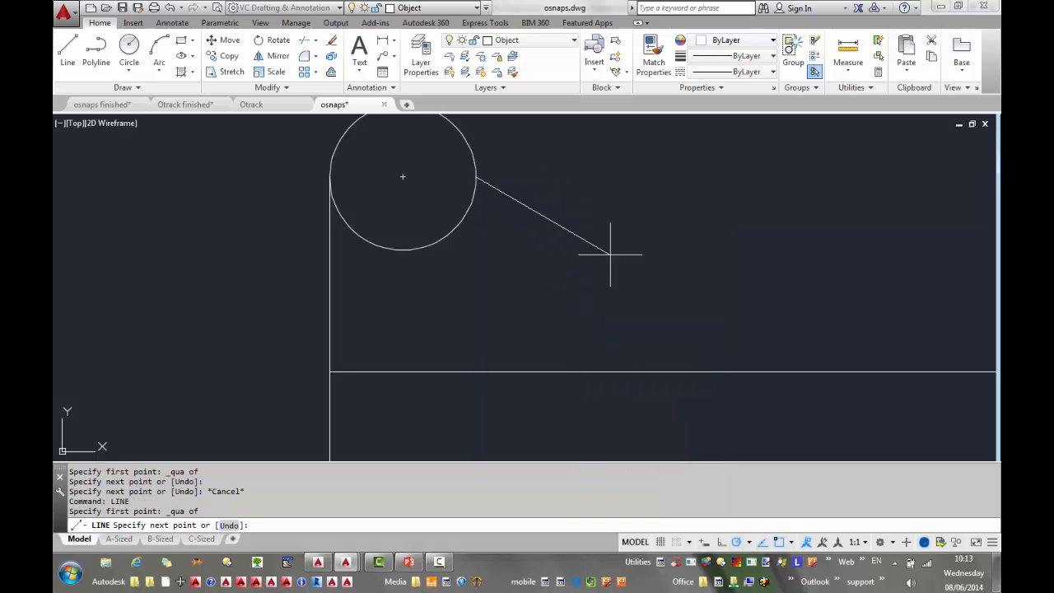
scroll(831, 251, down, 2)
mouse_move(834, 252)
middle_down()
mouse_move(571, 224)
mouse_move(587, 220)
middle_up()
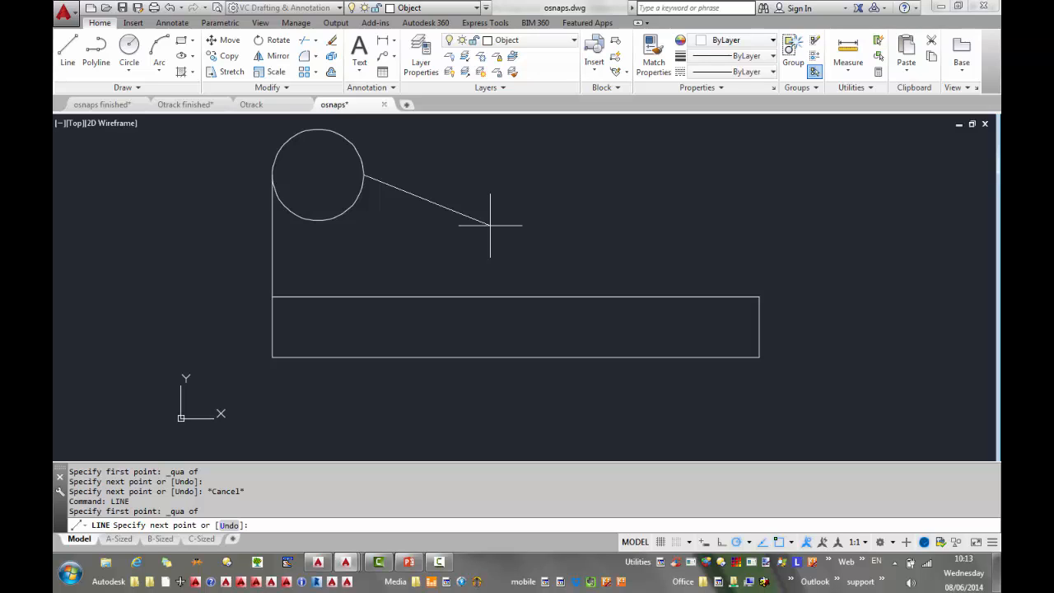
shift+right_click(490, 225)
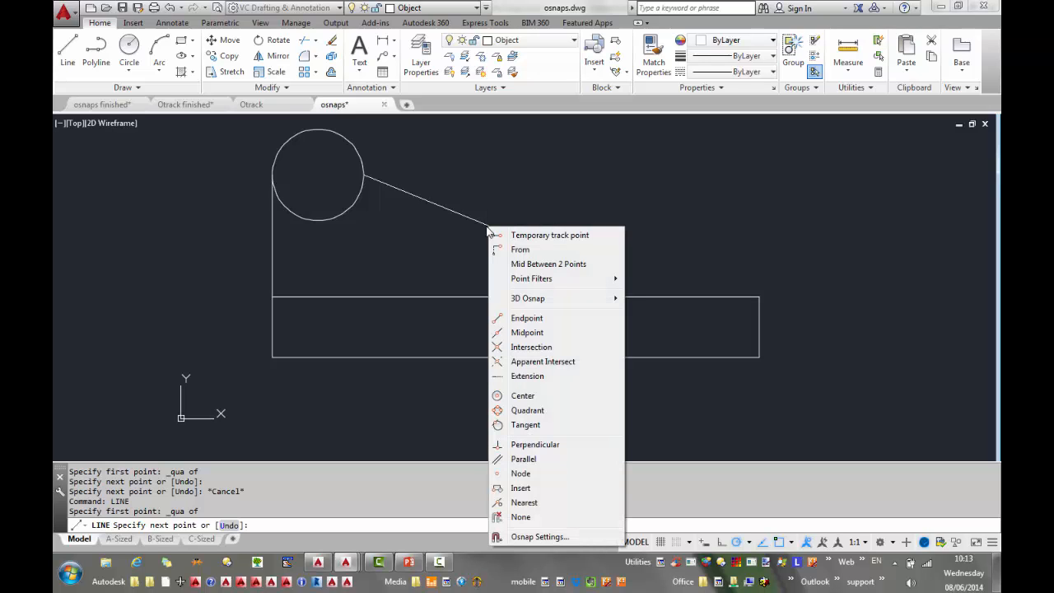
click(534, 445)
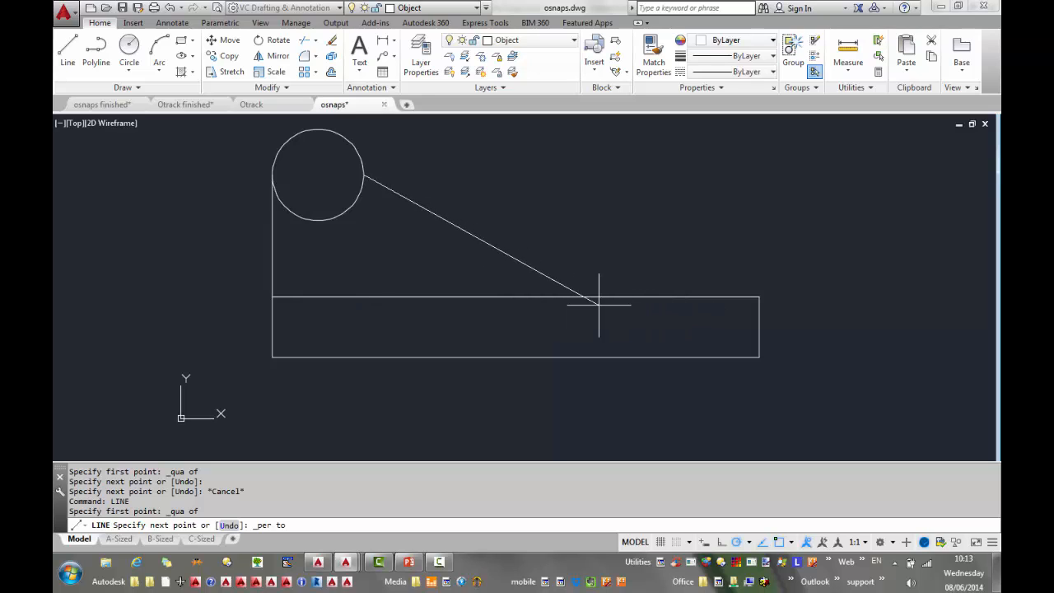
click(626, 297)
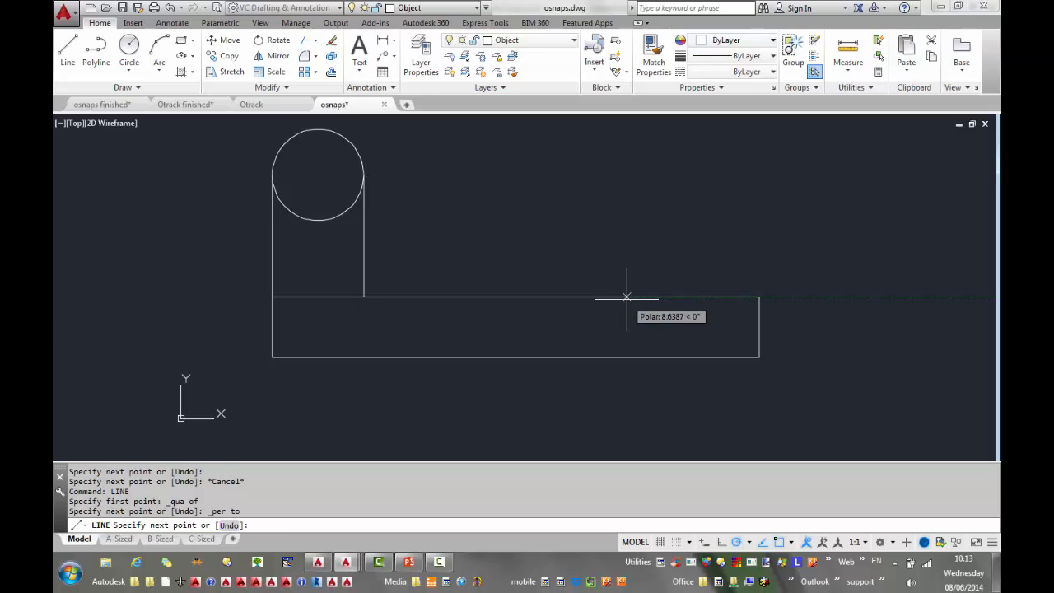
key(Escape)
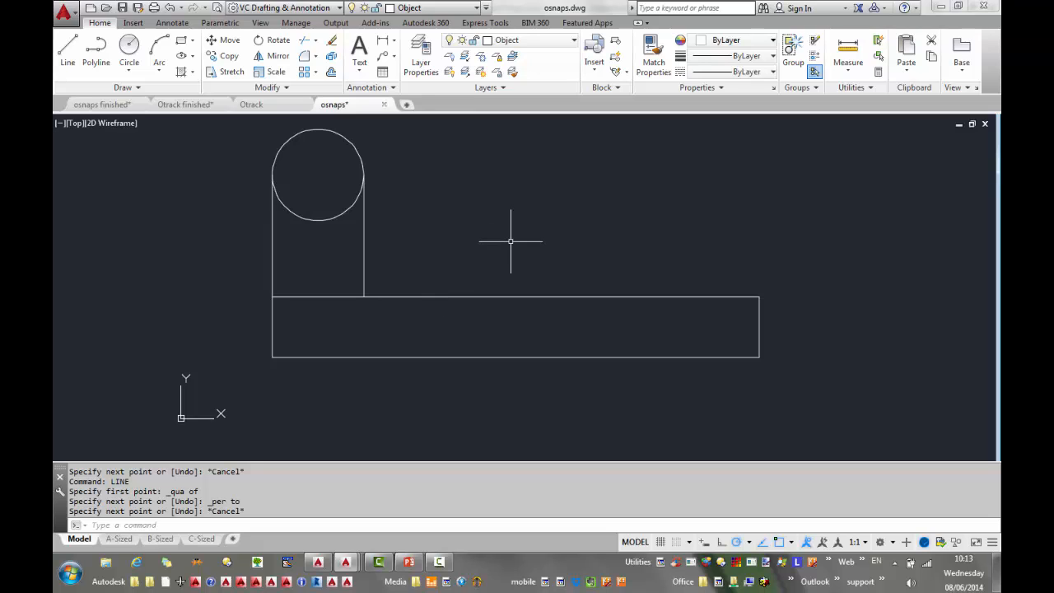
Draw a circle of diameter 1 concentric with the lower-left circle, using the Center snap.
scroll(511, 241, down, 2)
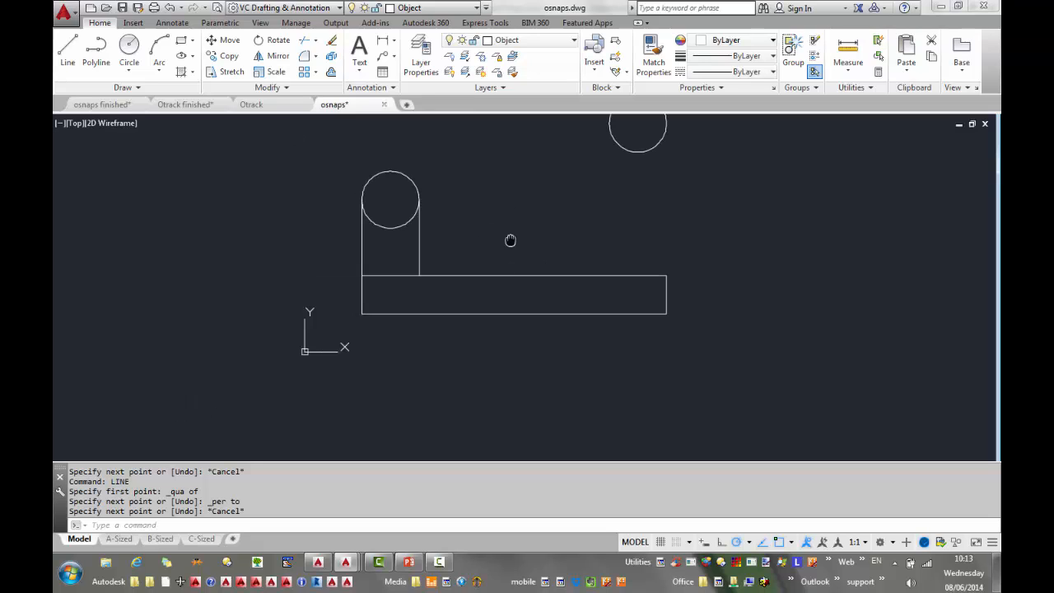
middle_drag(511, 239, 493, 307)
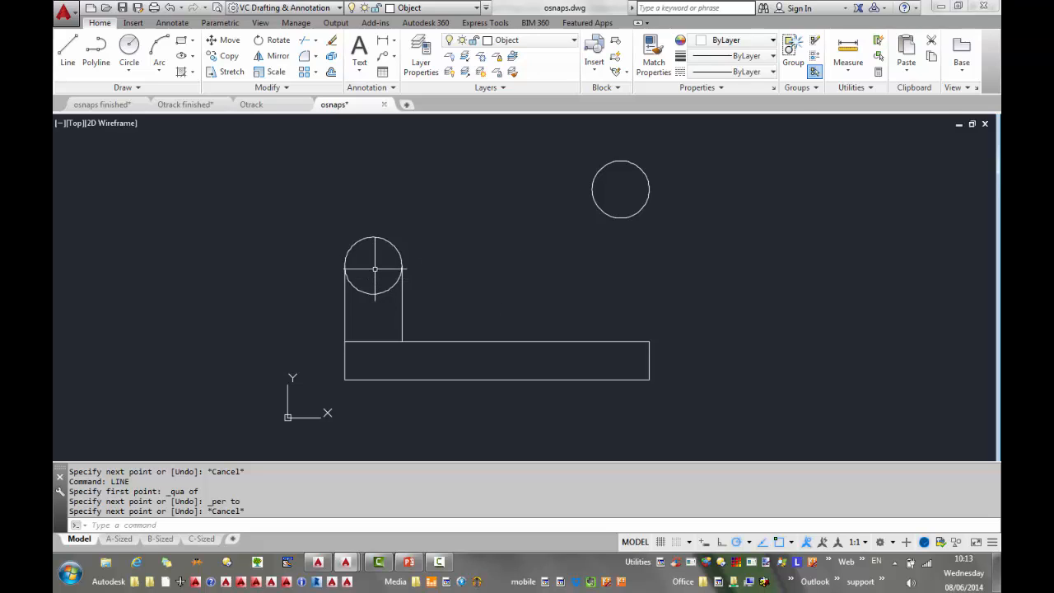
scroll(373, 266, up, 2)
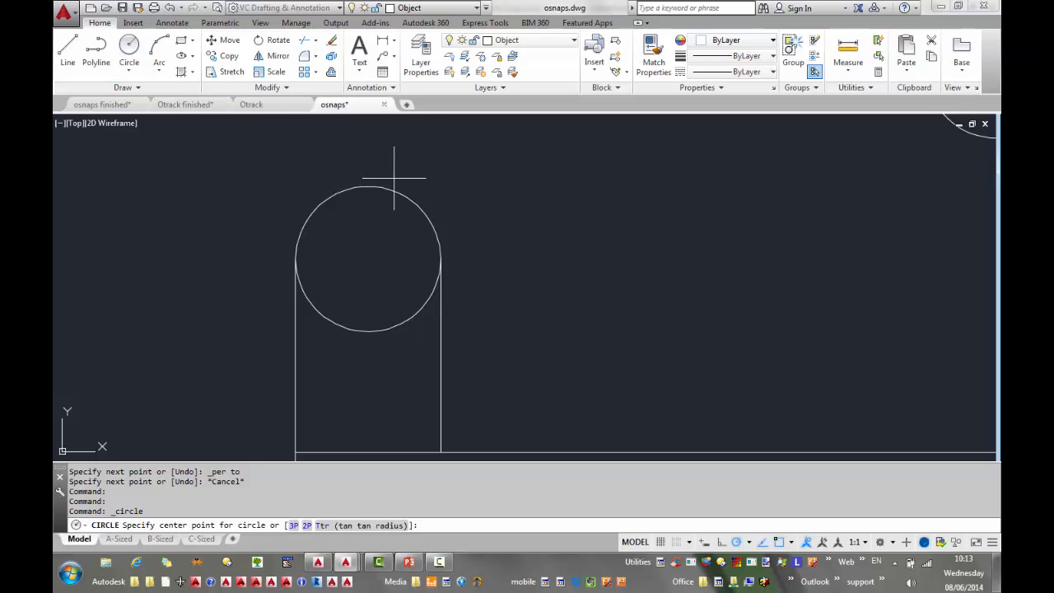
mouse_move(393, 177)
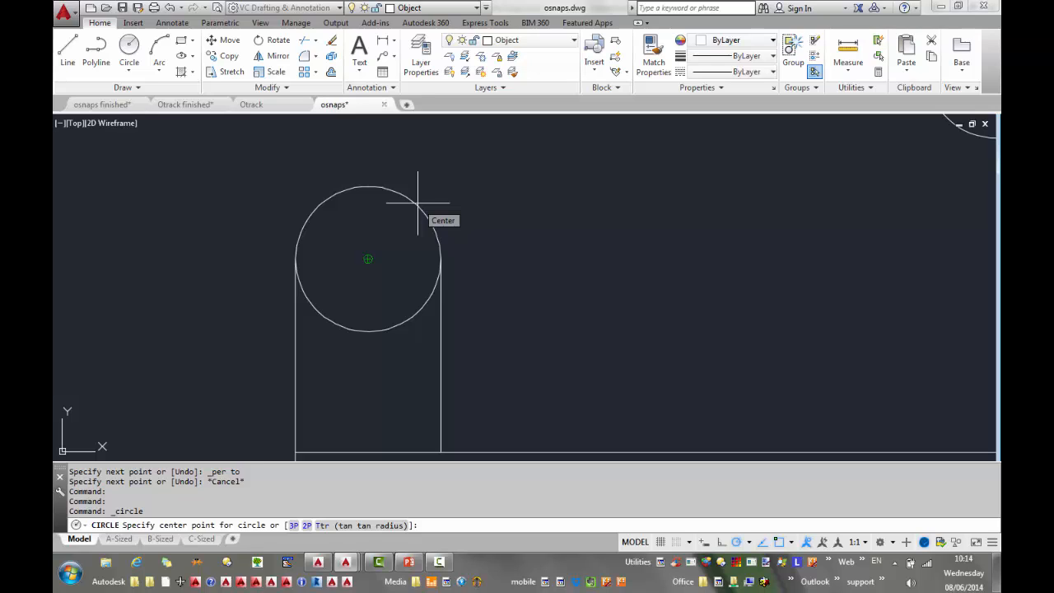
scroll(417, 199, up, 6)
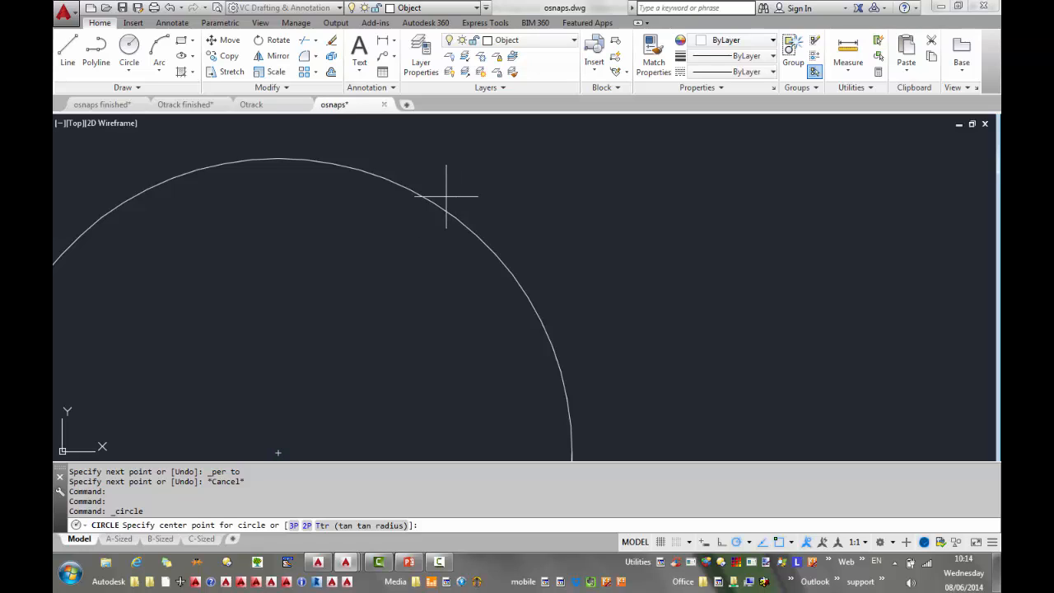
scroll(446, 196, up, 2)
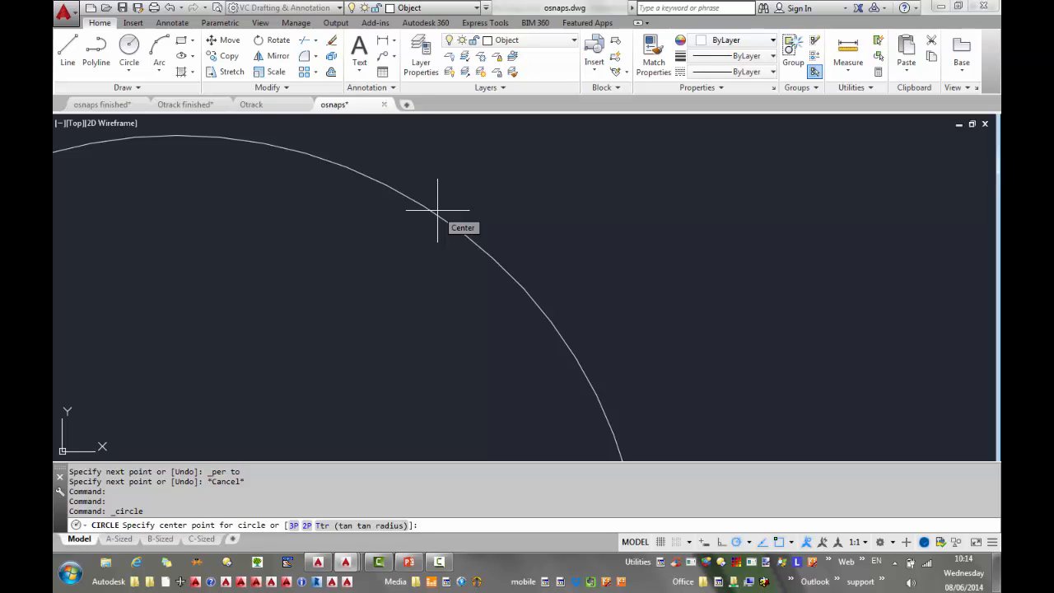
click(438, 210)
scroll(438, 210, down, 5)
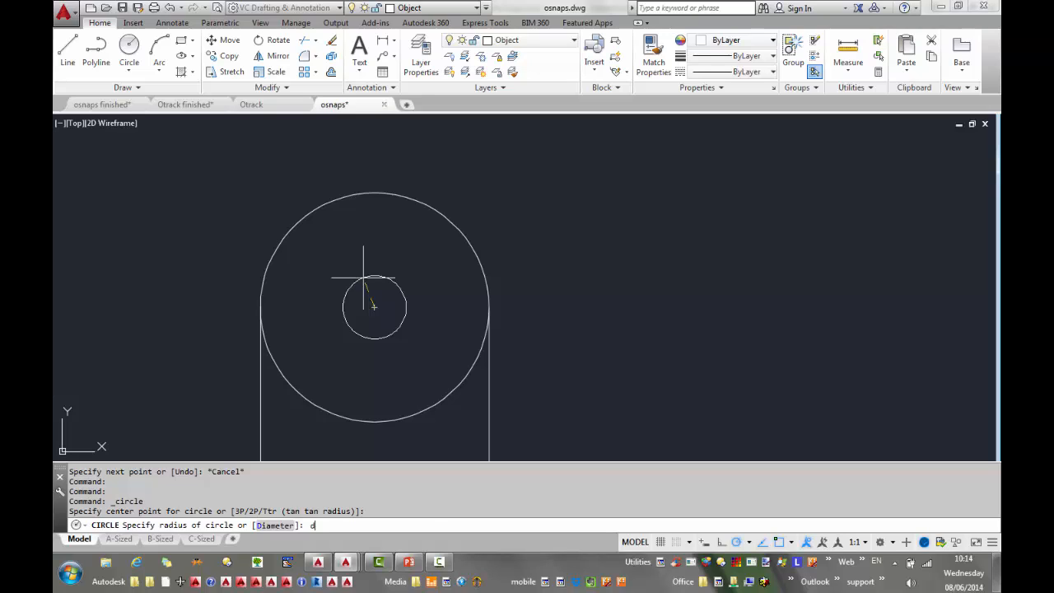
key(Return)
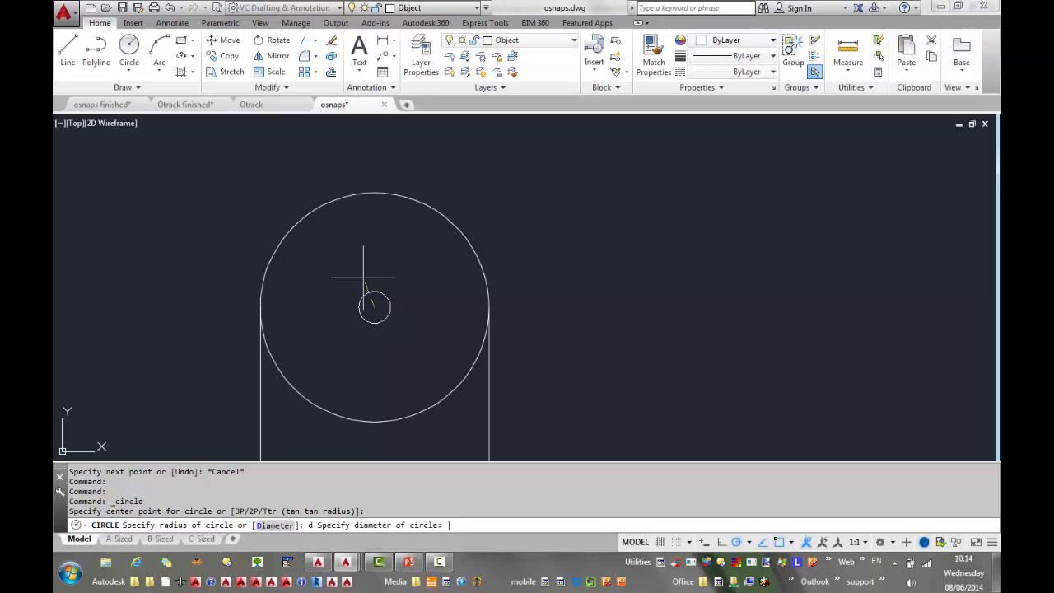
text(1)
key(Return)
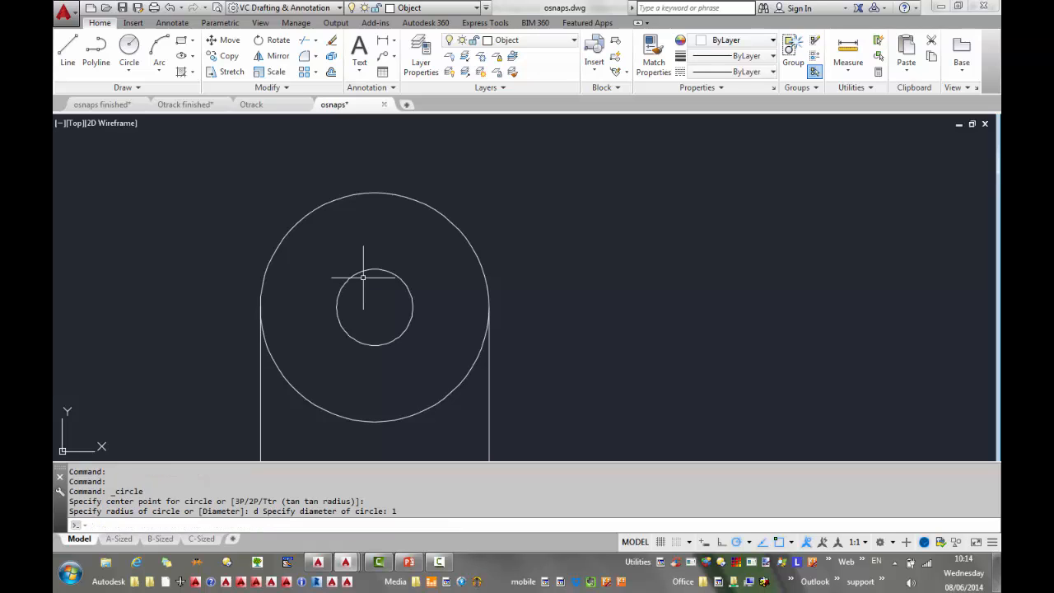
Draw a concentric circle of radius 0.5 at the centre of the upper-right circle.
scroll(587, 259, down, 1)
scroll(587, 259, down, 1)
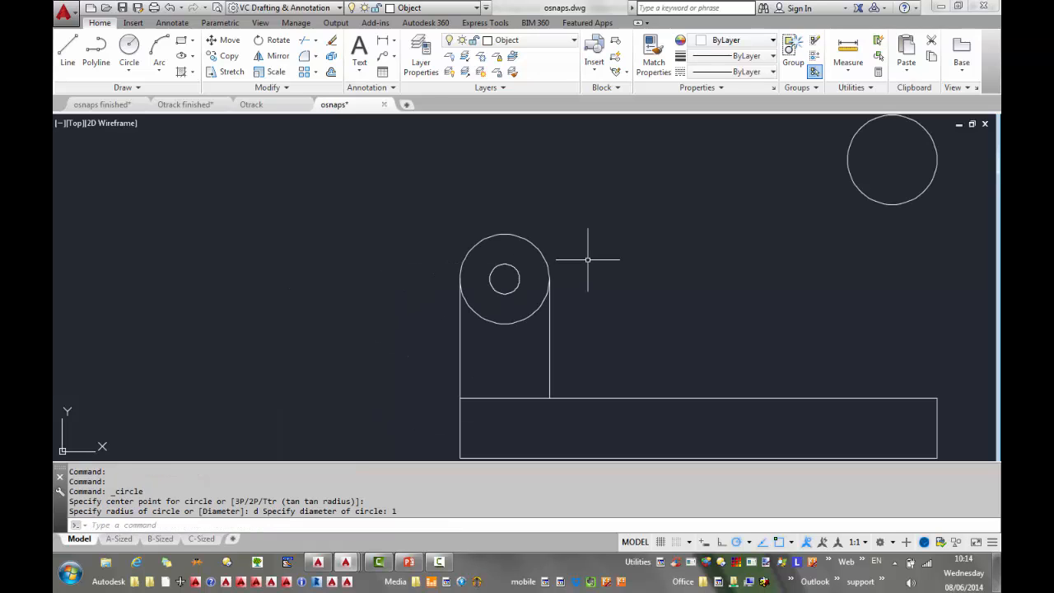
mouse_move(654, 235)
middle_down()
mouse_move(527, 283)
mouse_move(409, 303)
middle_up()
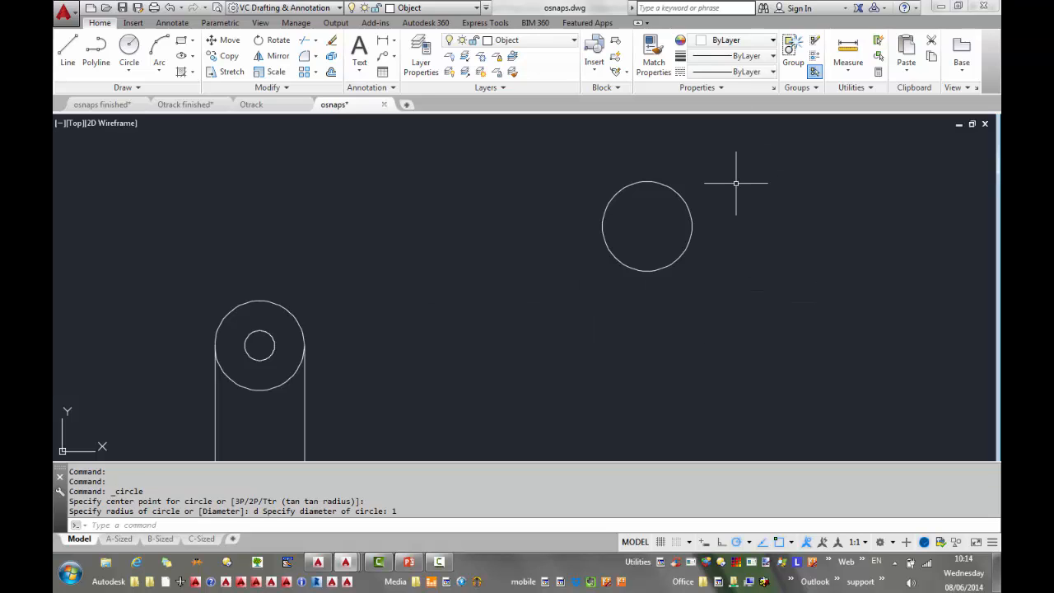
key(Return)
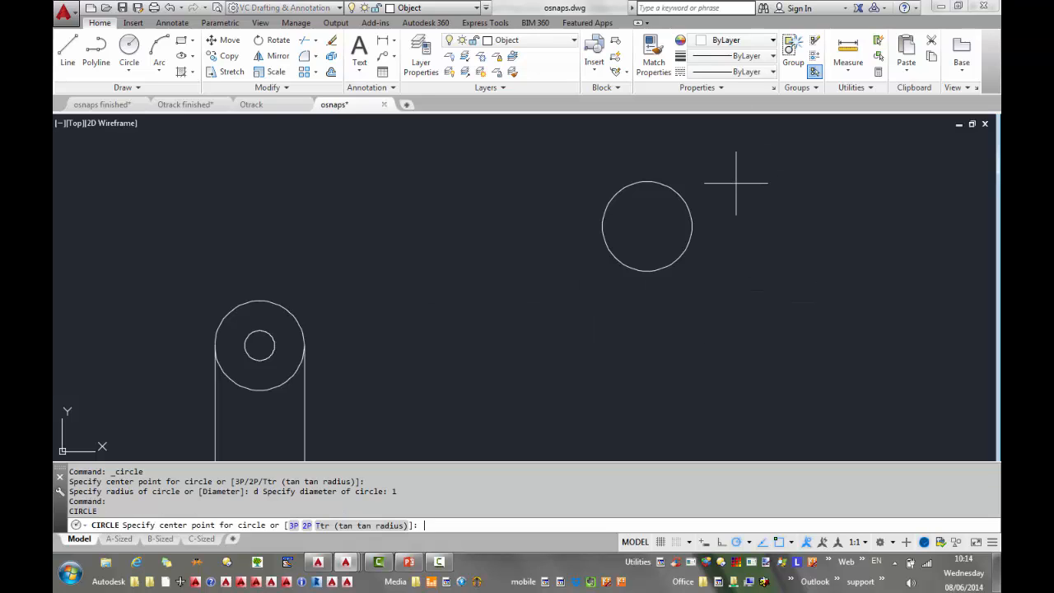
click(690, 199)
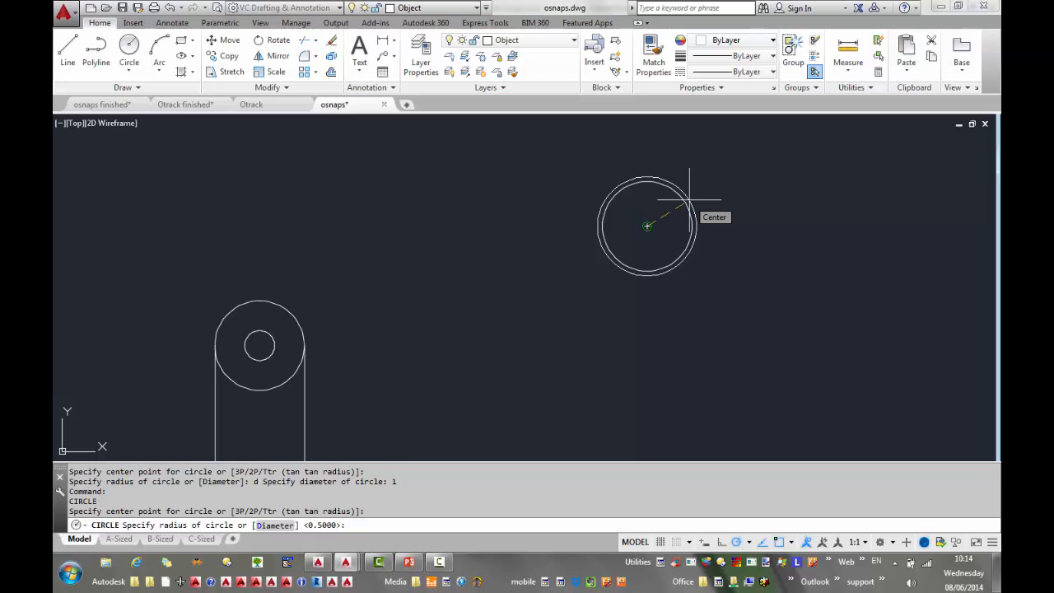
key(Return)
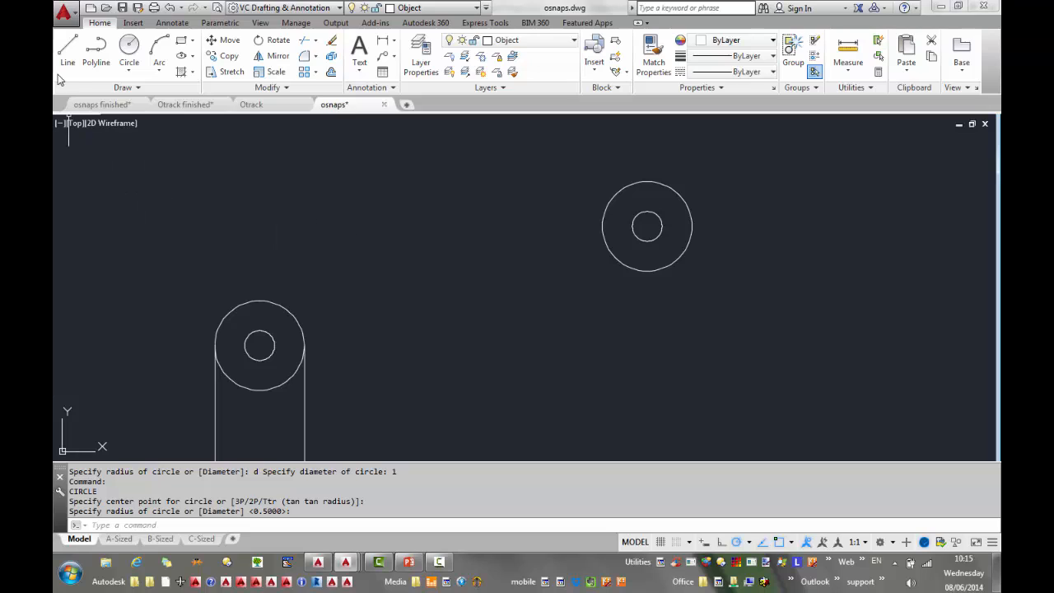
Draw a line along the upper side of the two outer circles, using Tangent snaps at both ends.
click(68, 51)
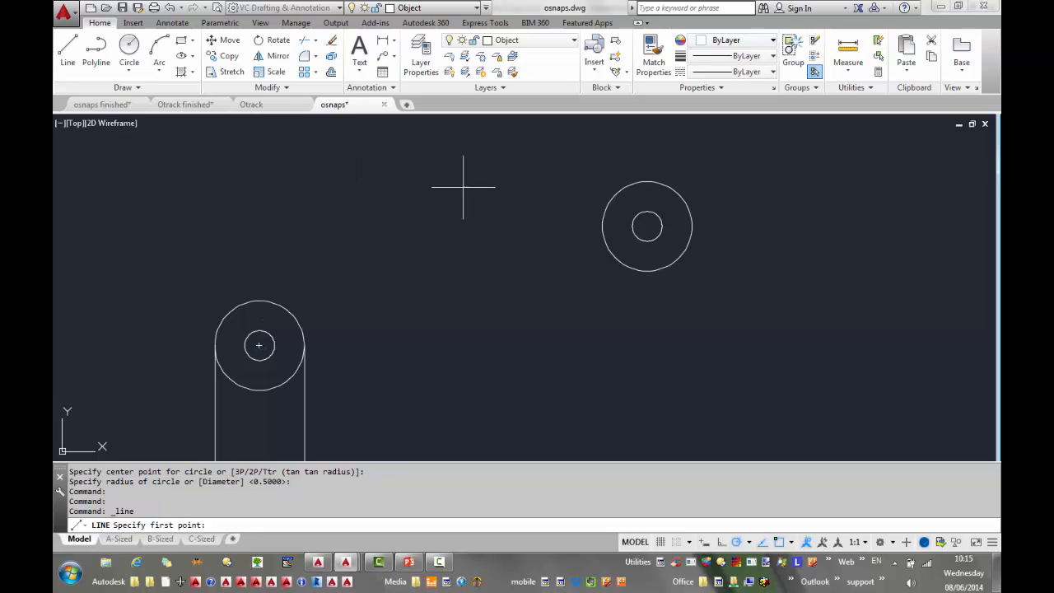
shift+right_click(359, 196)
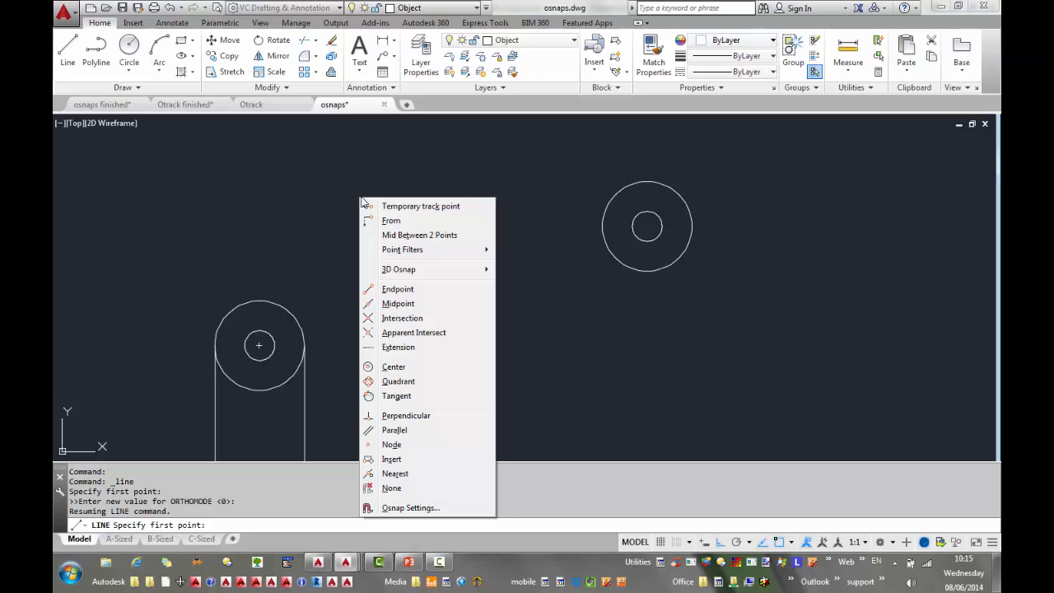
click(401, 396)
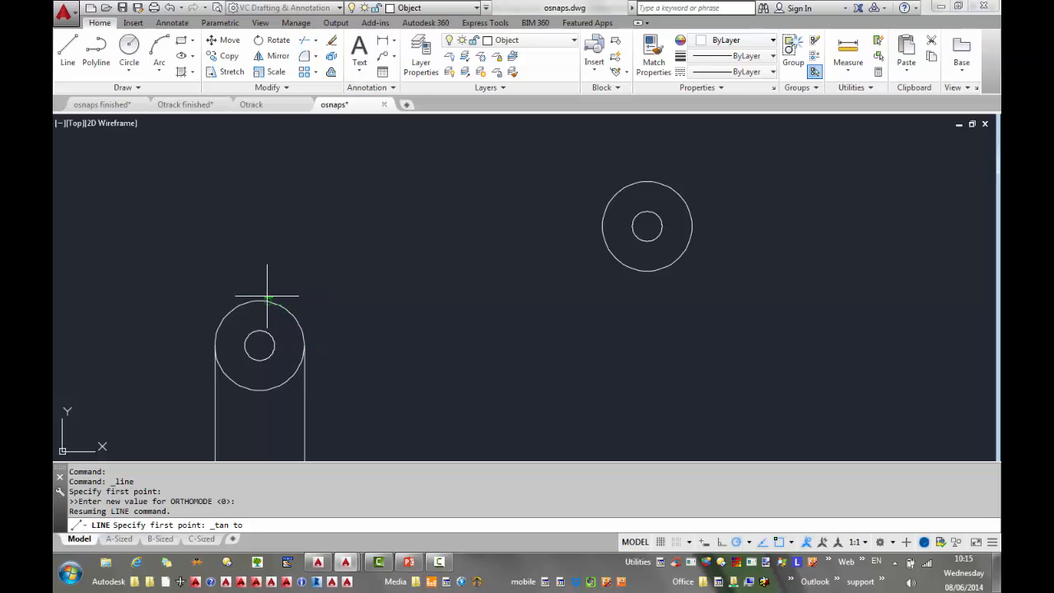
click(225, 314)
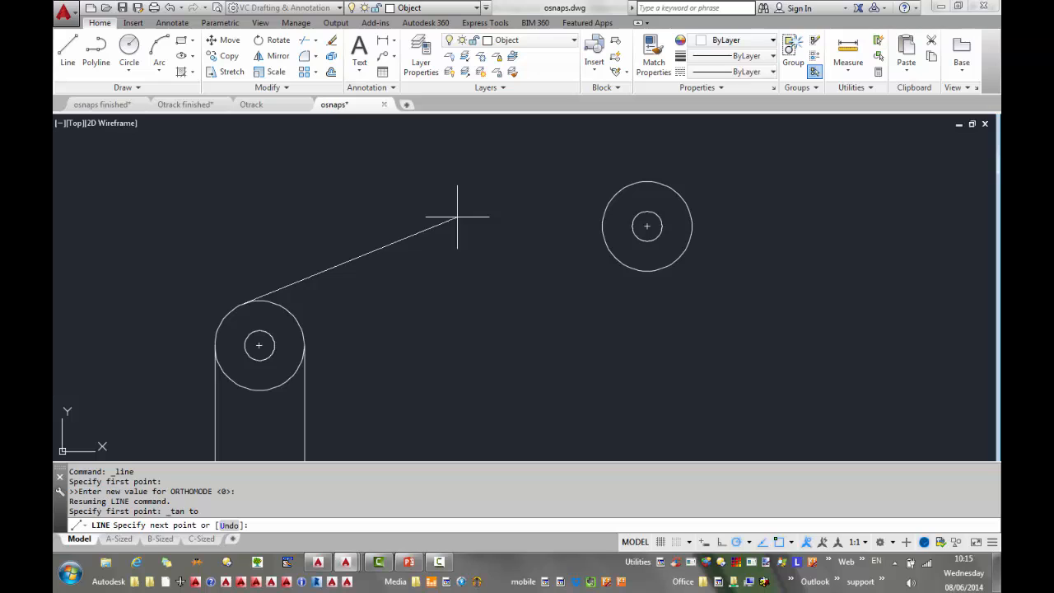
scroll(313, 255, up, 5)
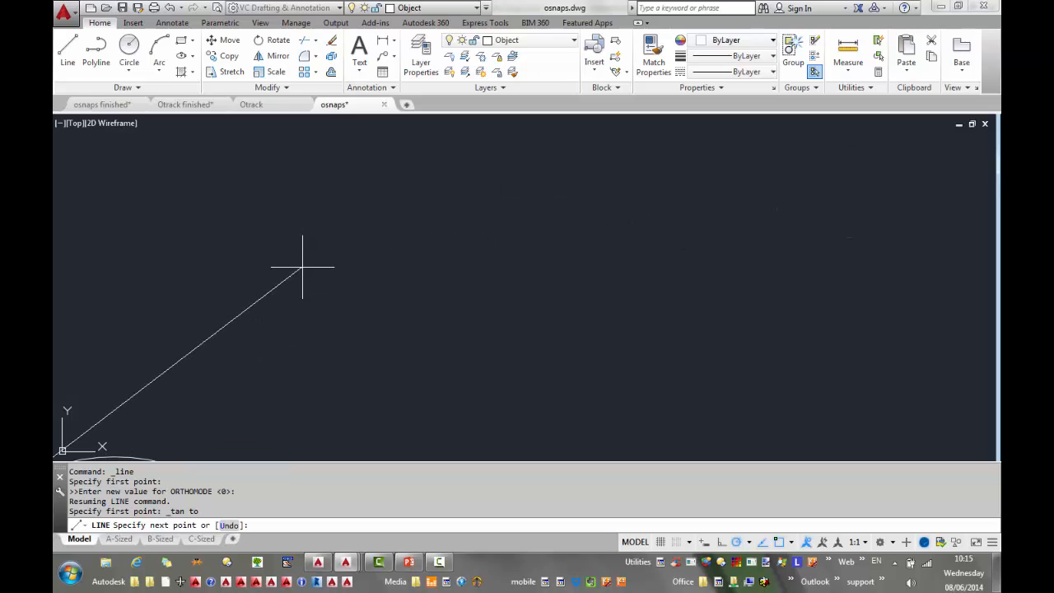
middle_drag(302, 266, 668, 193)
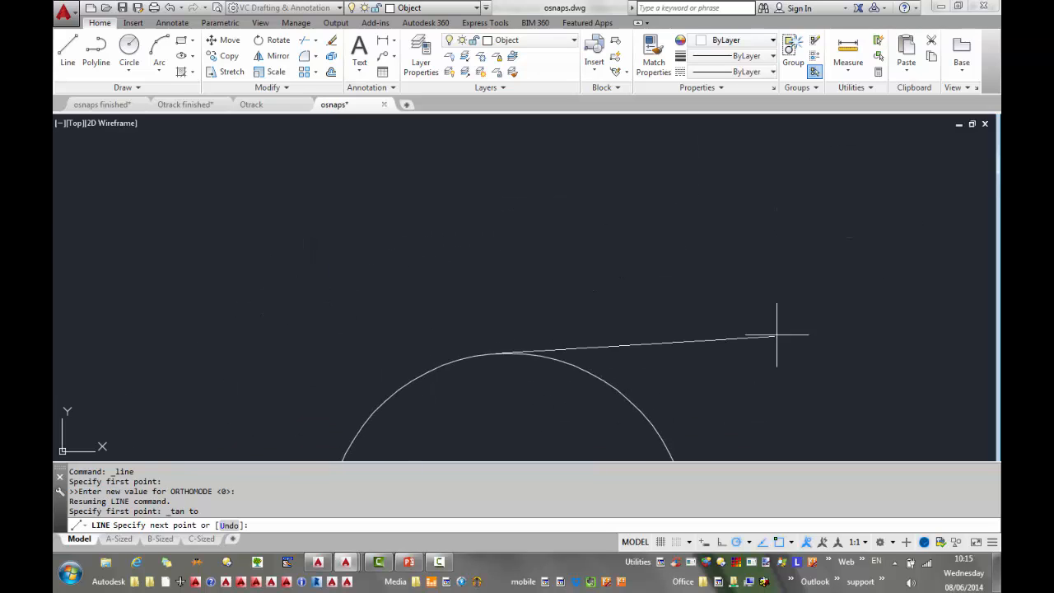
scroll(920, 266, down, 3)
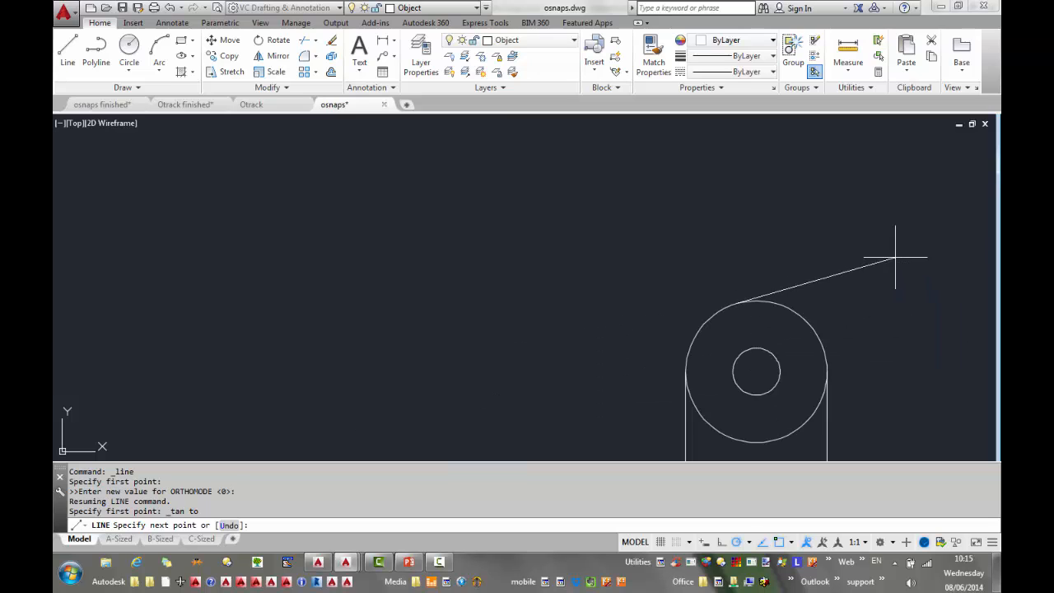
mouse_move(873, 253)
middle_down()
mouse_move(337, 271)
mouse_move(292, 282)
middle_up()
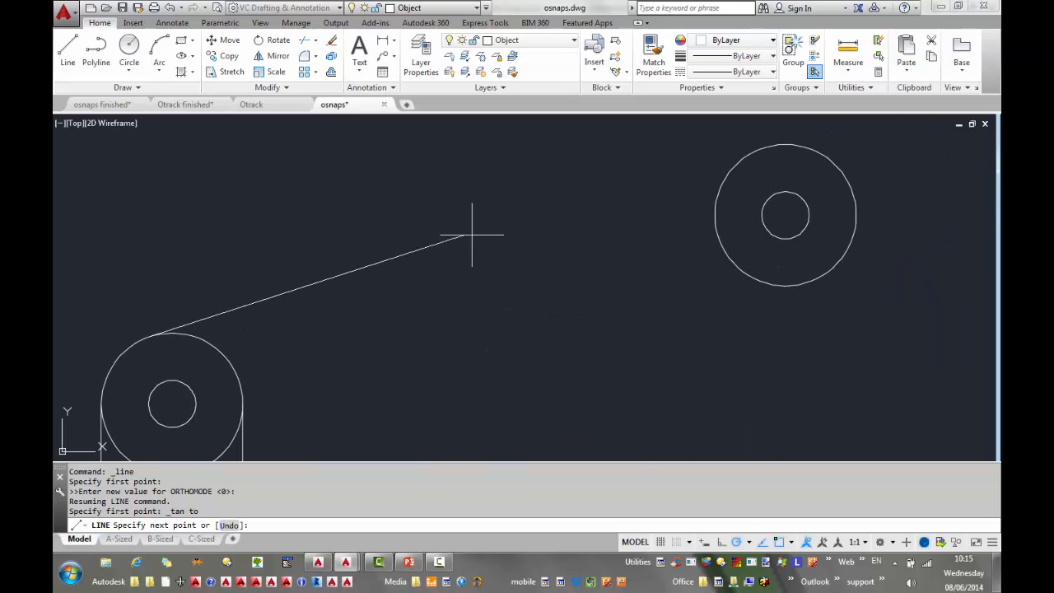
shift+right_click(605, 231)
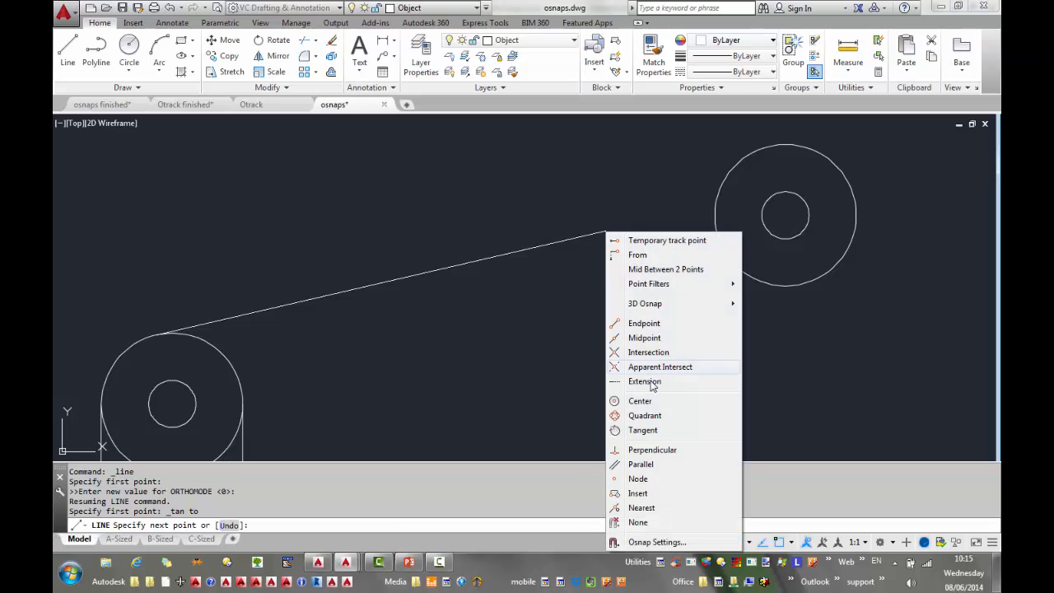
click(643, 430)
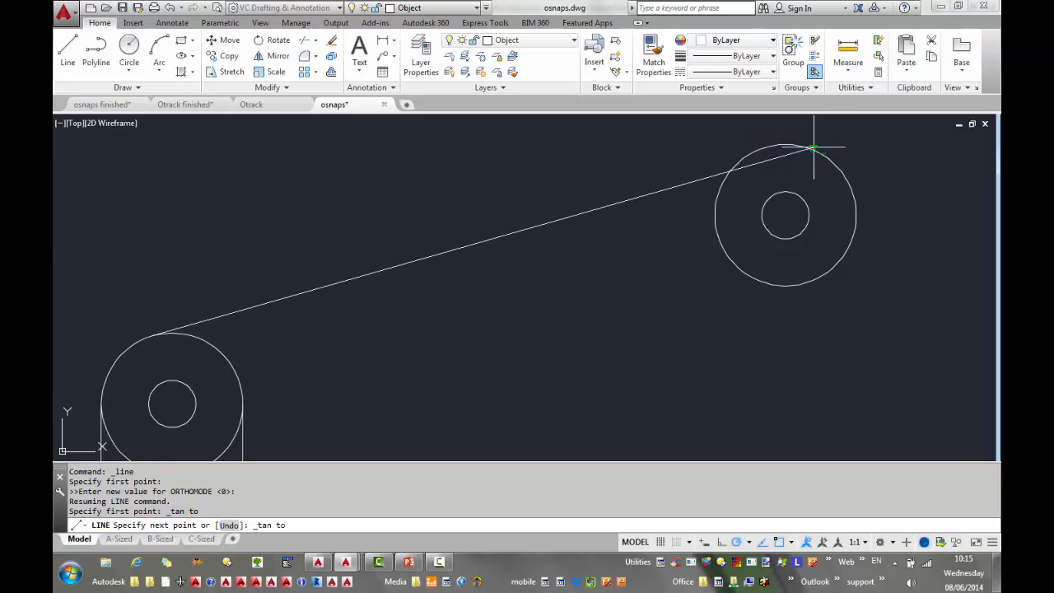
click(814, 148)
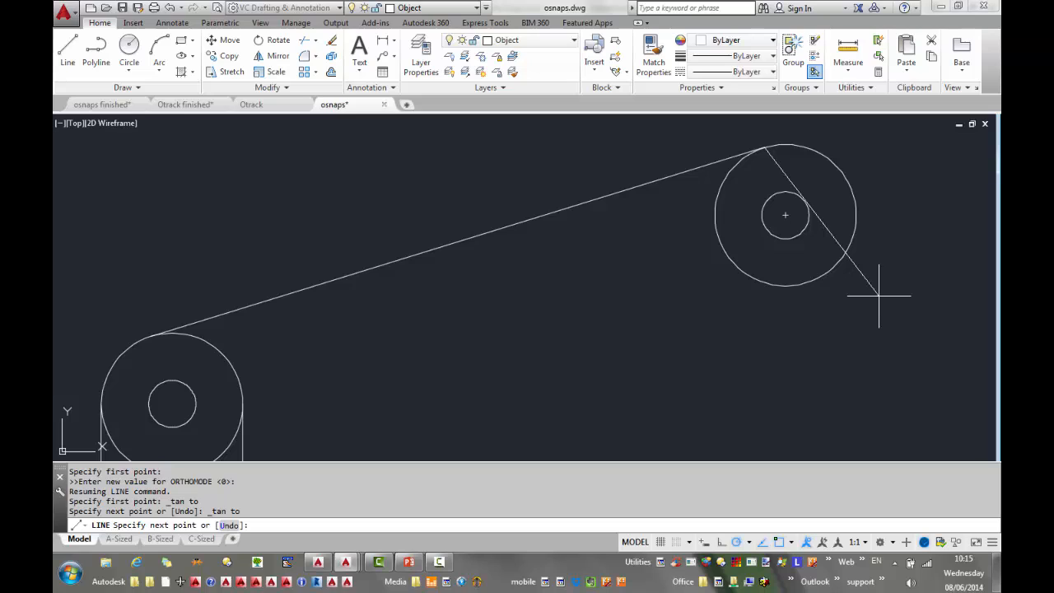
key(Escape)
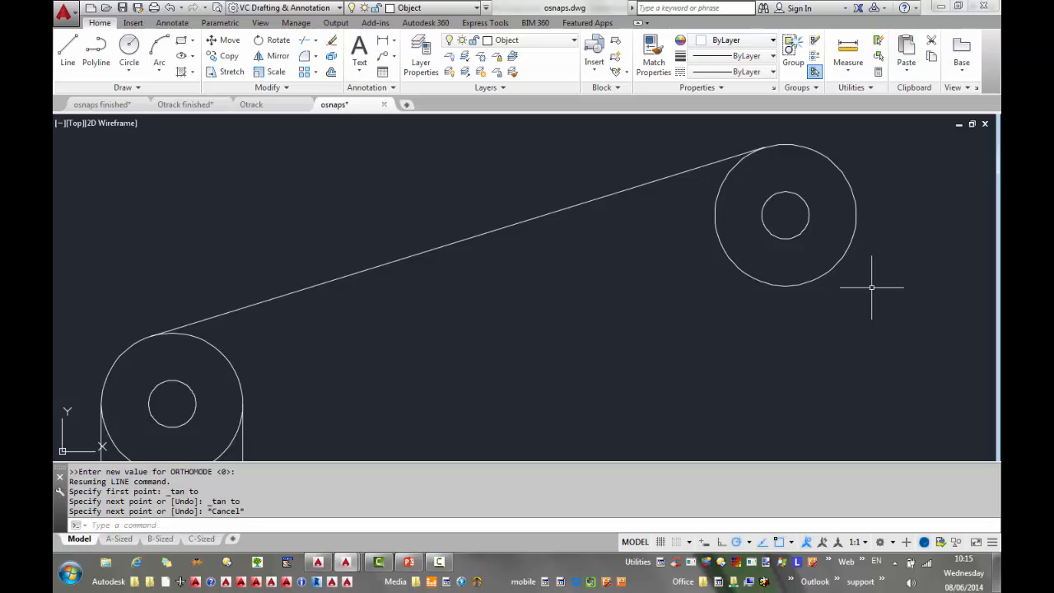
Draw a second line along the underside of the two outer circles, using Tangent snaps at both ends.
key(Return)
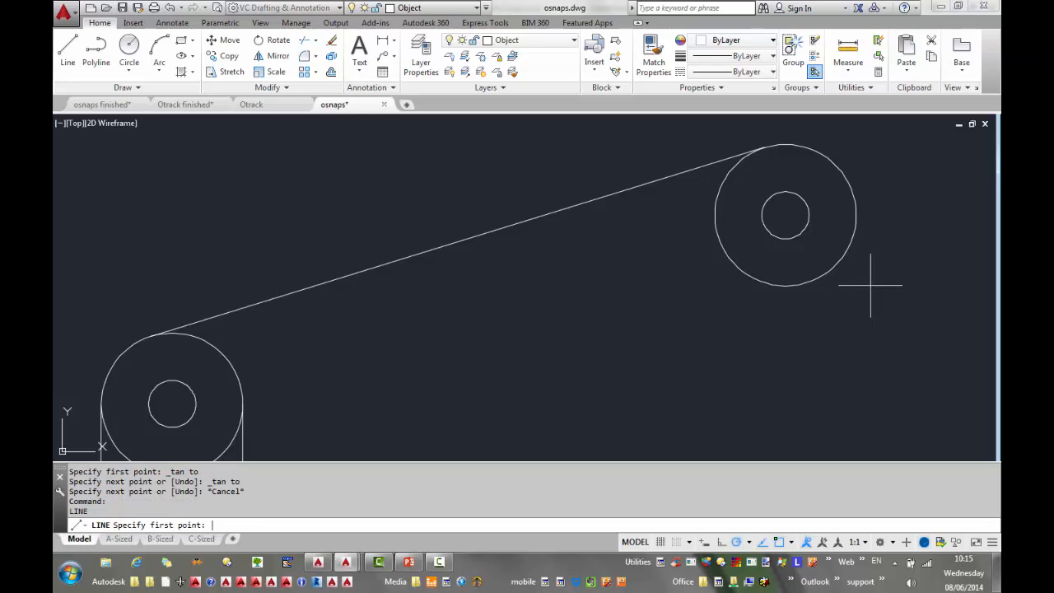
scroll(870, 285, down, 2)
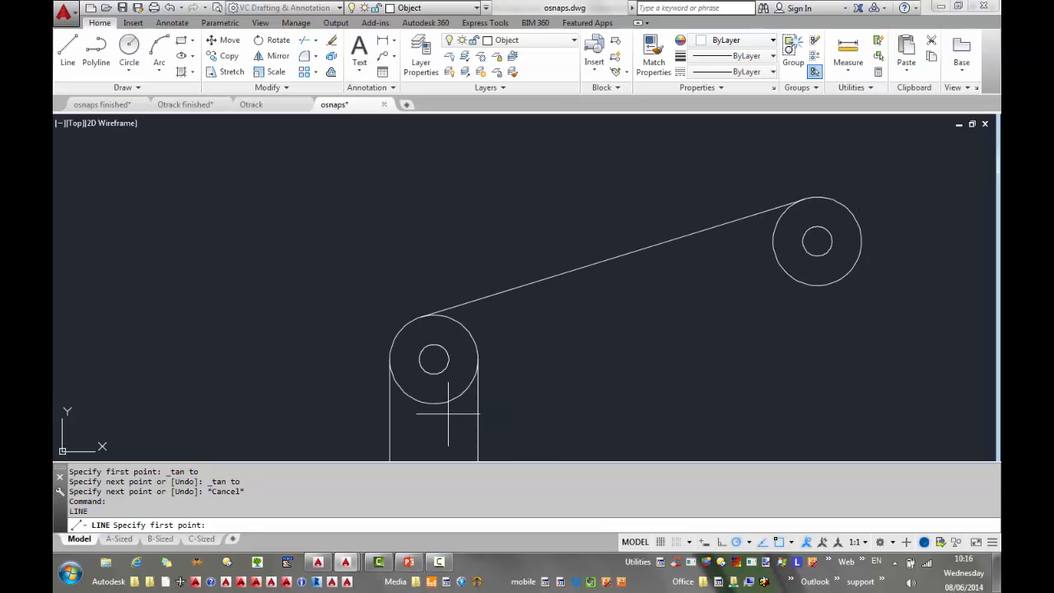
shift+right_click(685, 383)
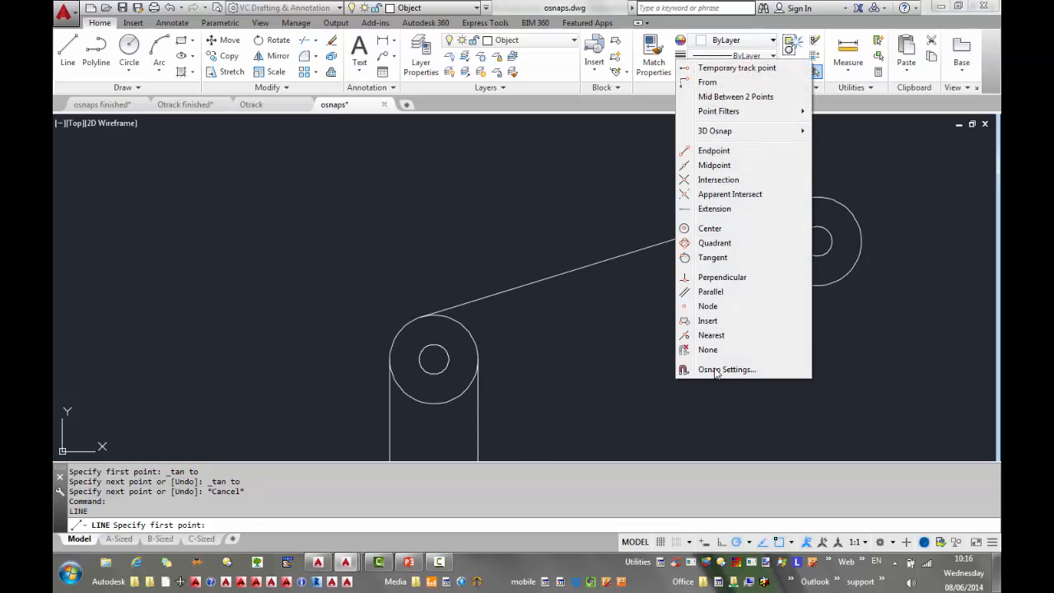
click(754, 258)
click(448, 399)
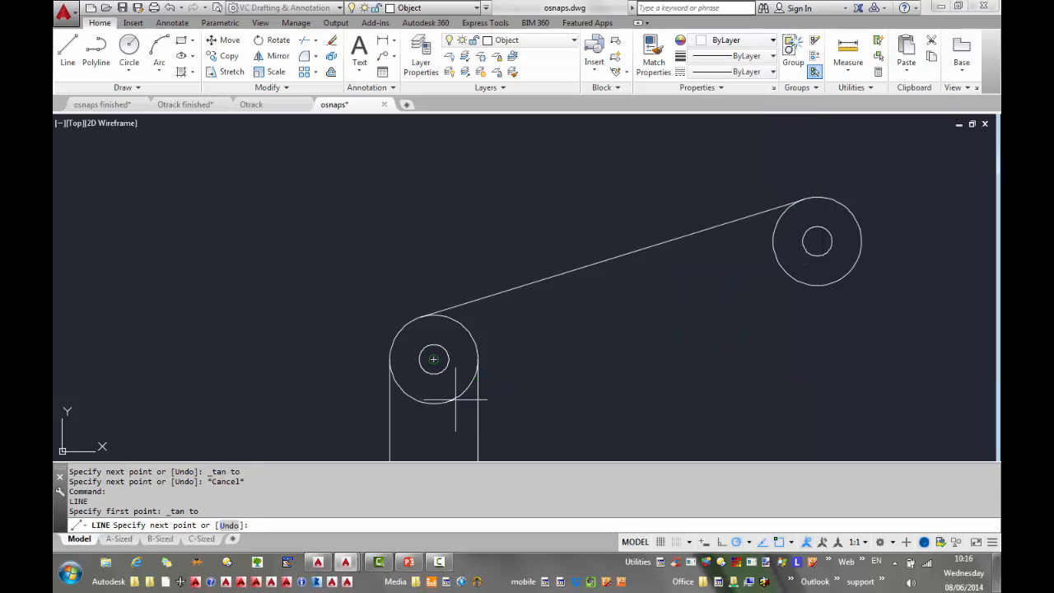
shift+right_click(800, 336)
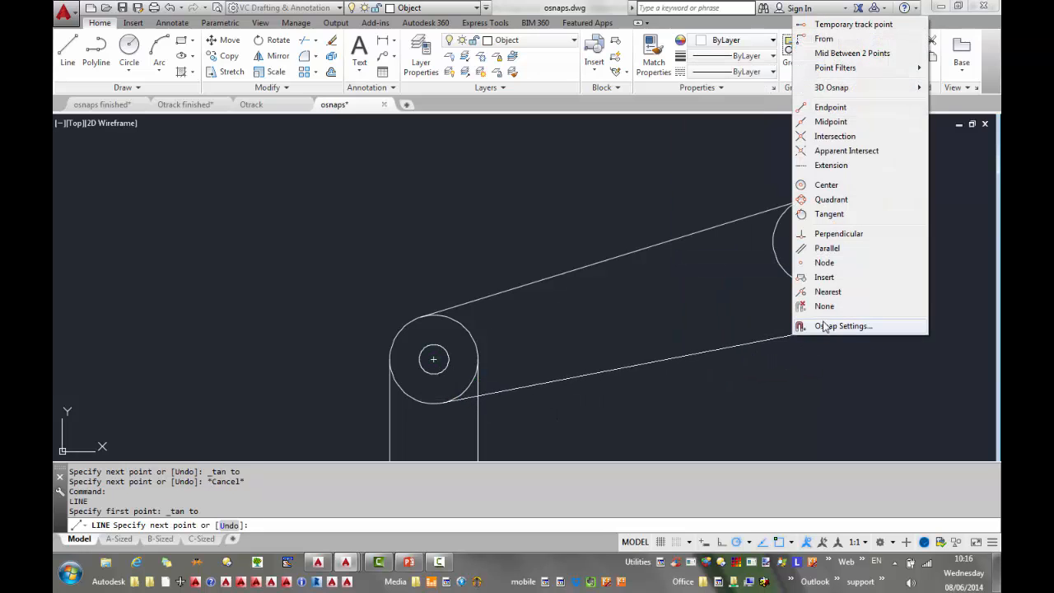
click(855, 215)
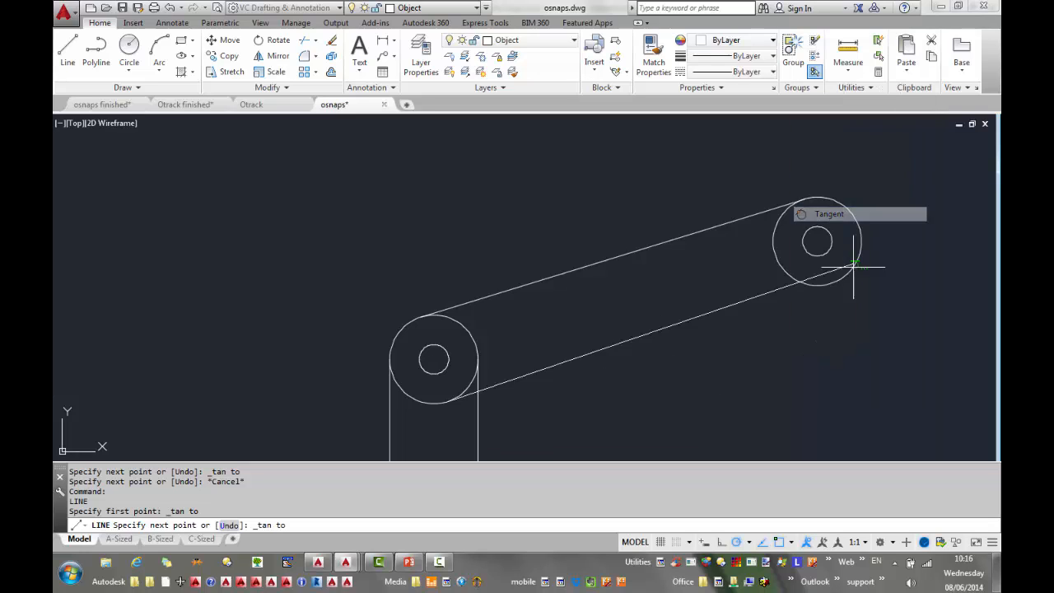
click(846, 284)
right_click(842, 285)
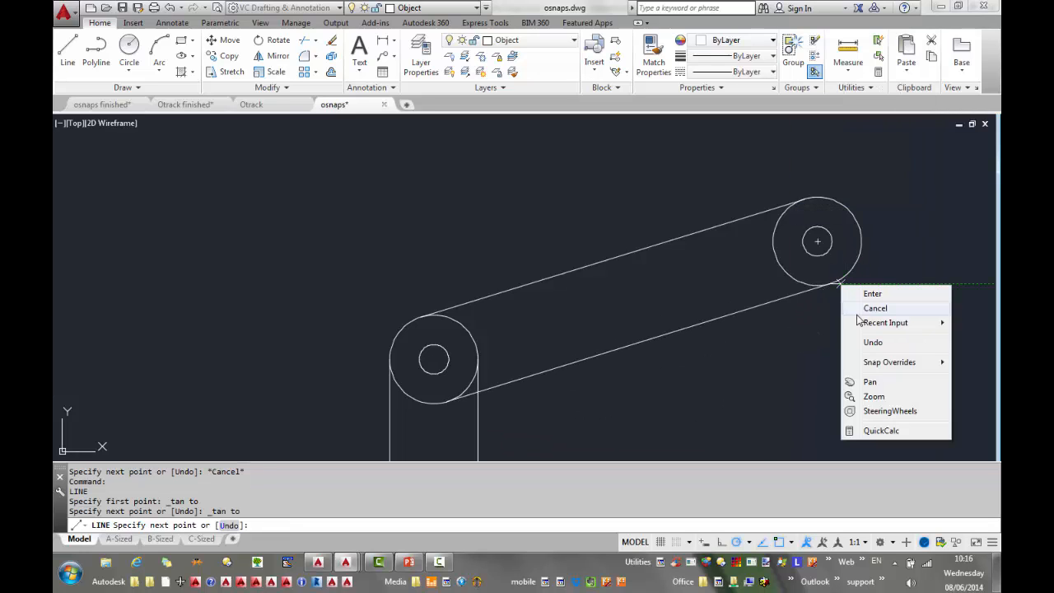
click(865, 295)
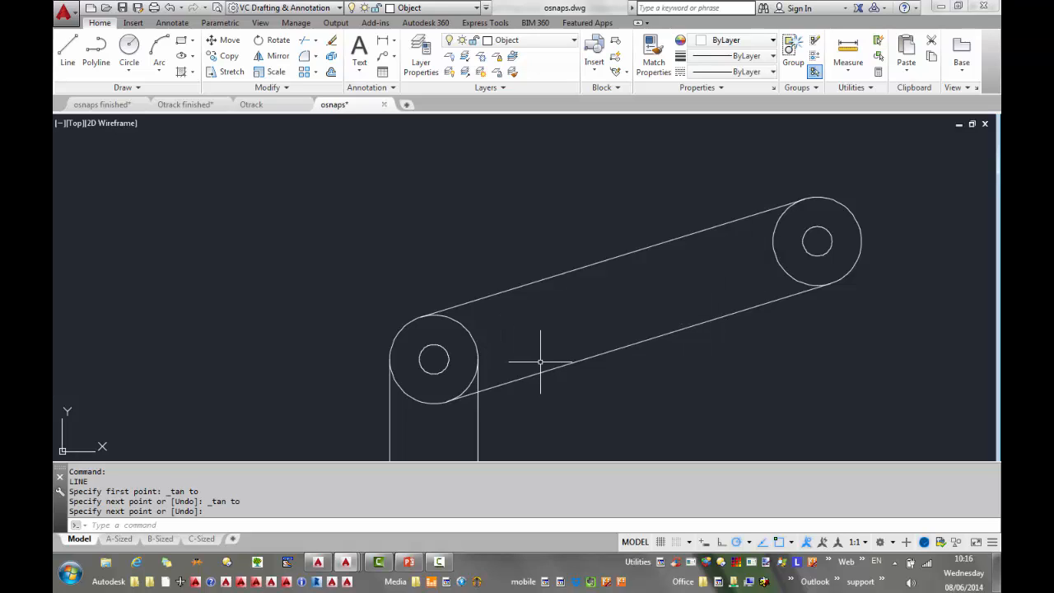
Examine the inner lines between the circles in the osnaps finished drawing, and return to the osnaps drawing.
middle_drag(541, 361, 387, 336)
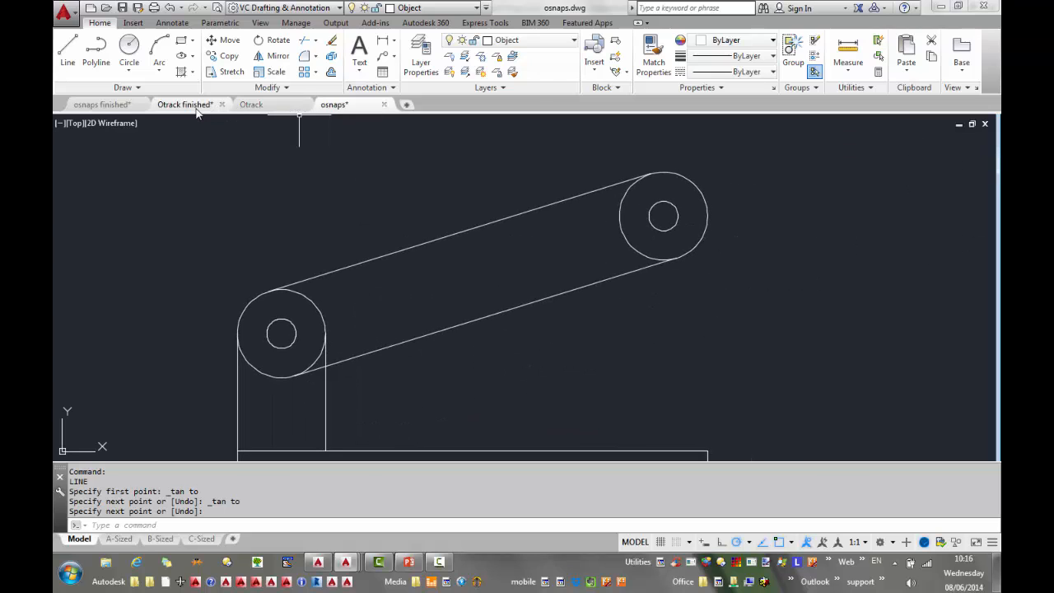
click(101, 105)
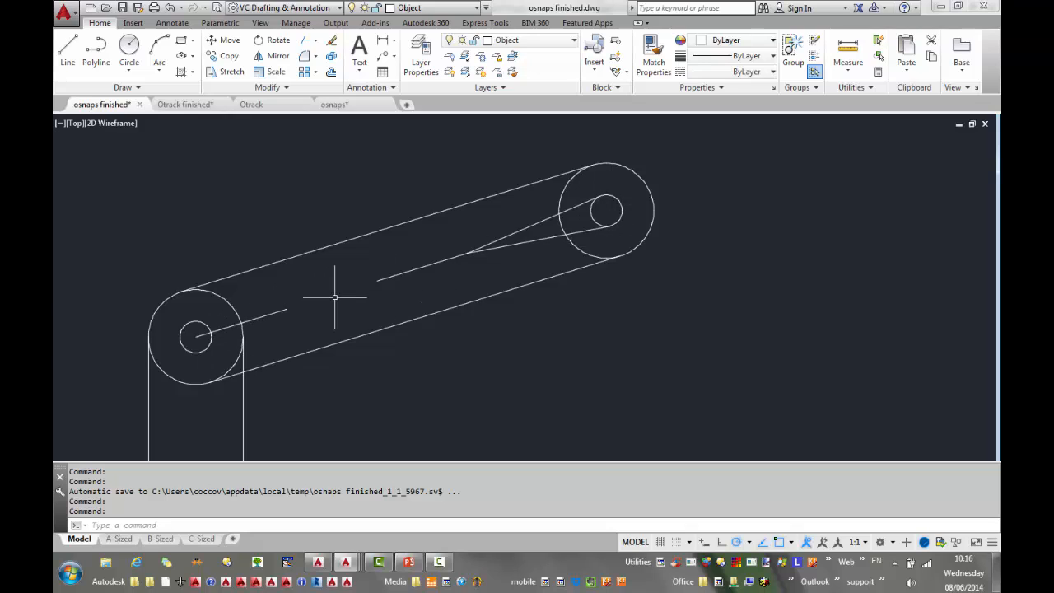
mouse_move(439, 263)
mouse_move(346, 107)
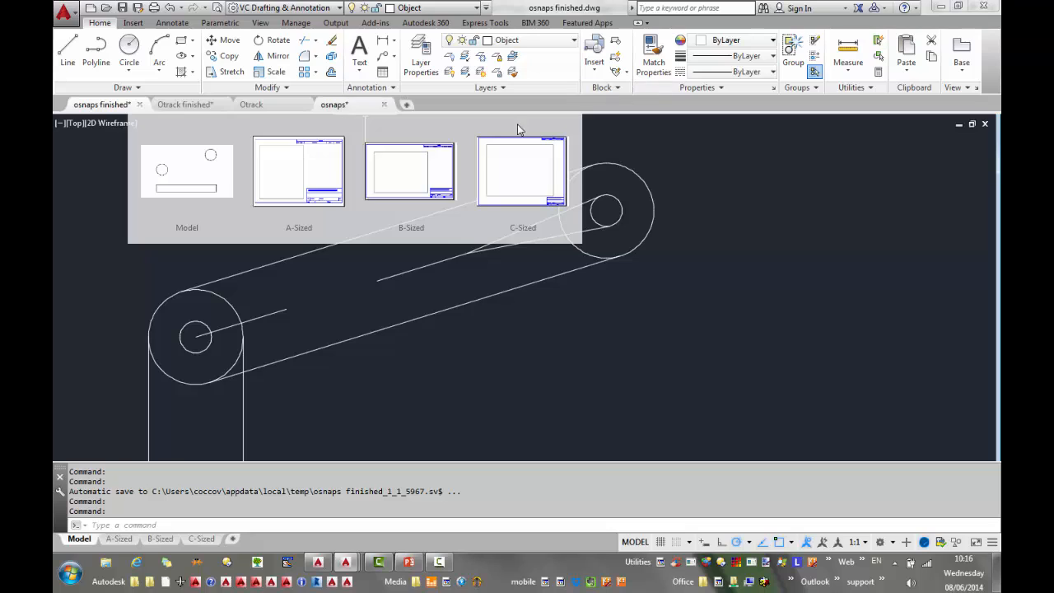
click(356, 113)
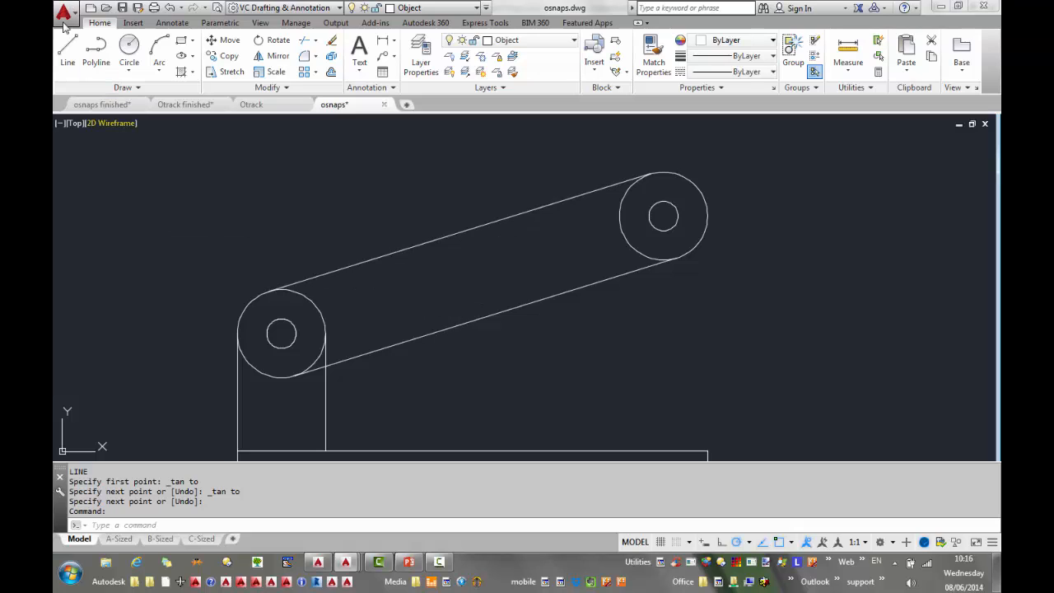
Draw a 3-unit line from the centre of the lower-left circle, using a Parallel snap to the upper tangent line.
click(68, 51)
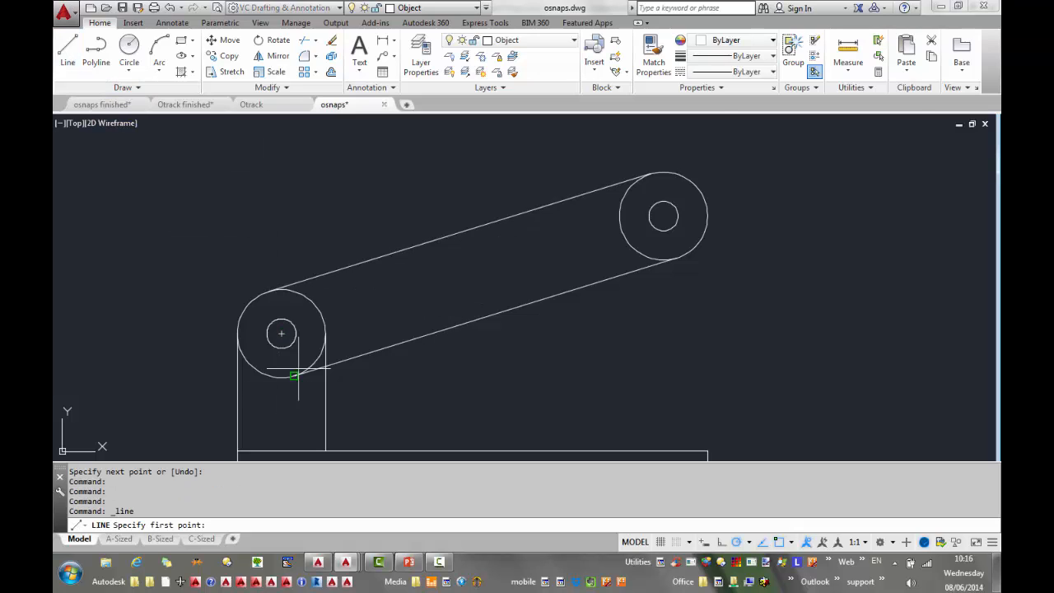
scroll(332, 331, up, 2)
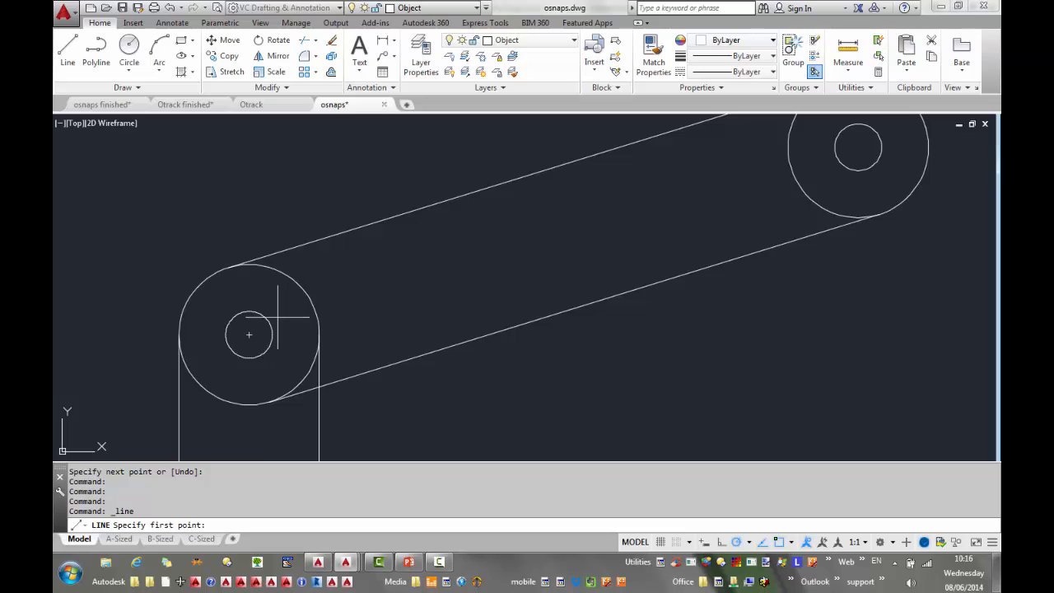
click(308, 291)
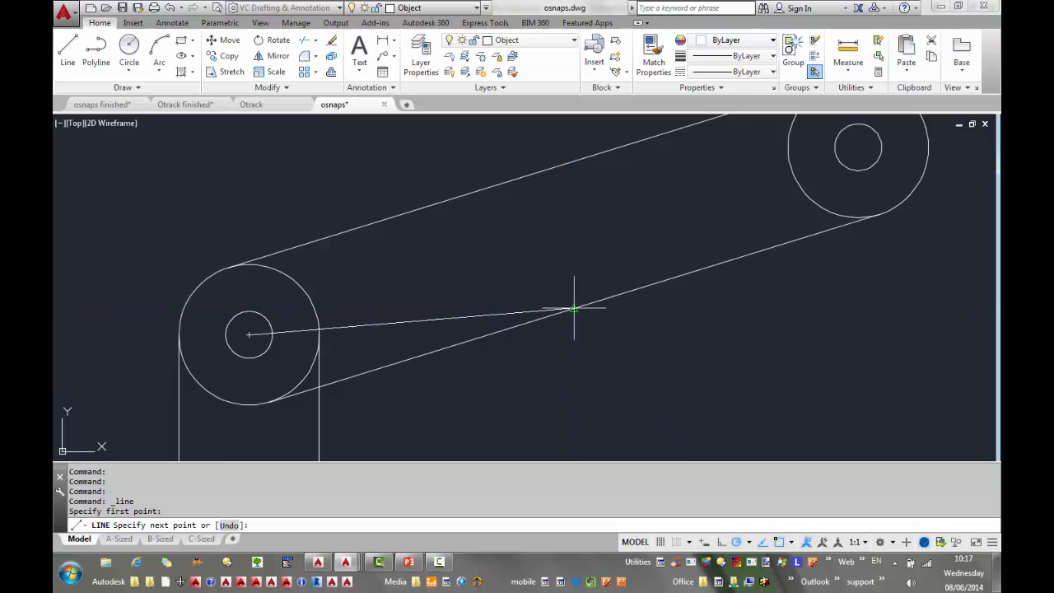
shift+right_click(576, 232)
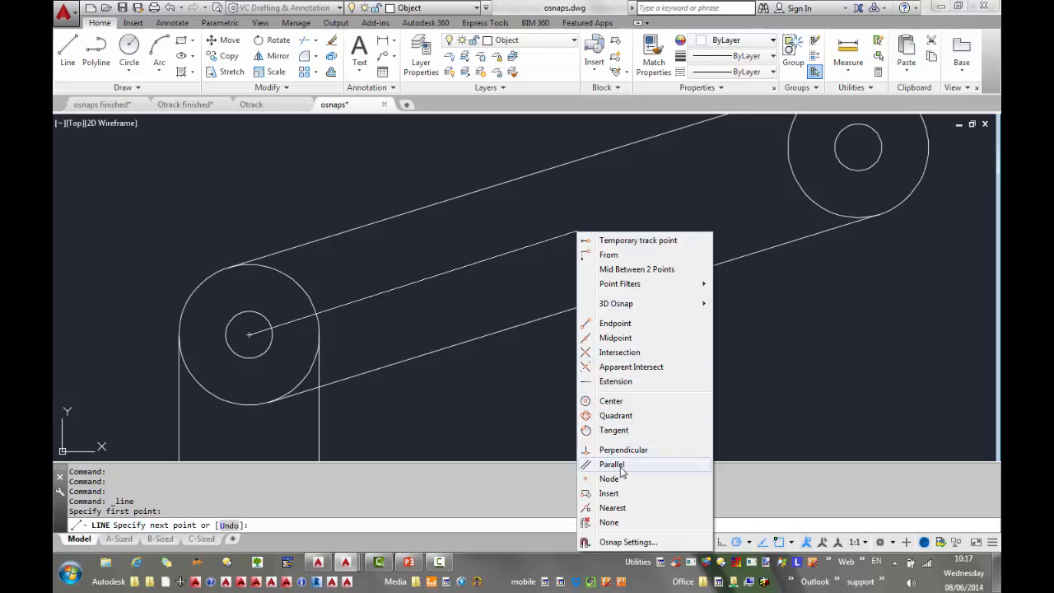
click(612, 465)
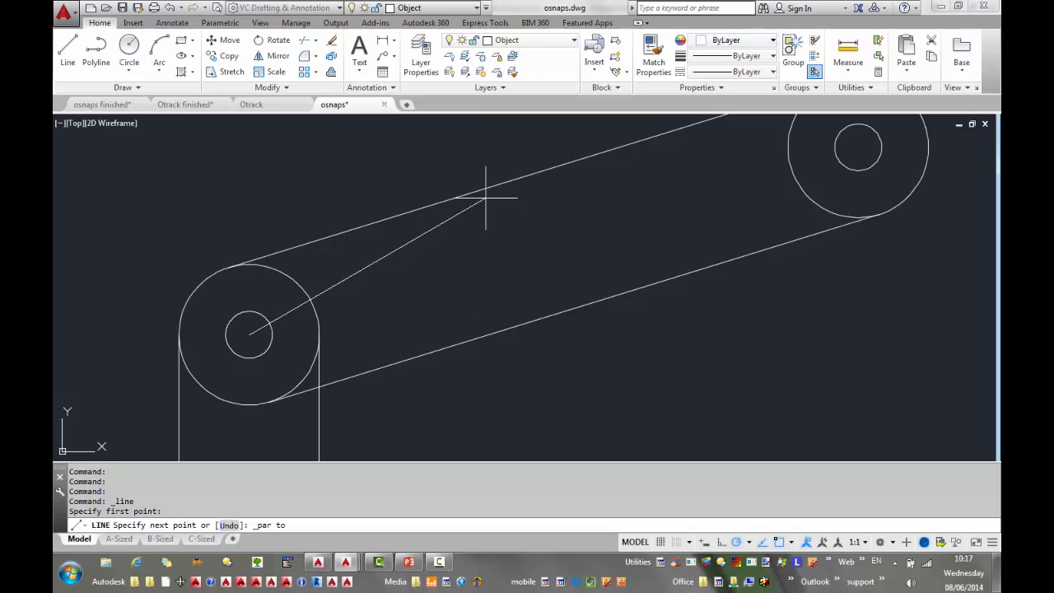
mouse_move(485, 190)
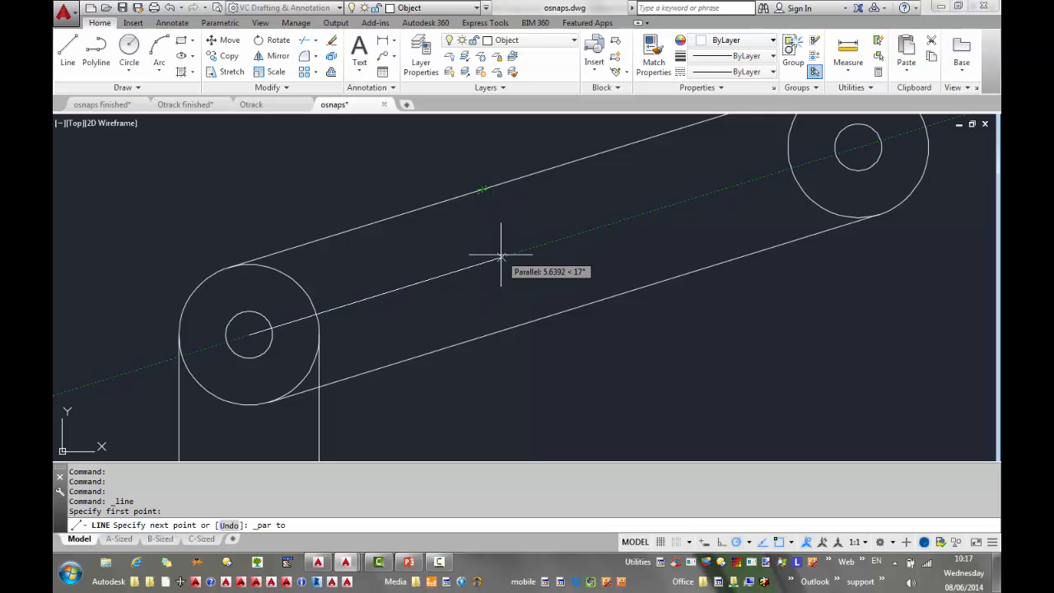
scroll(501, 255, up, 2)
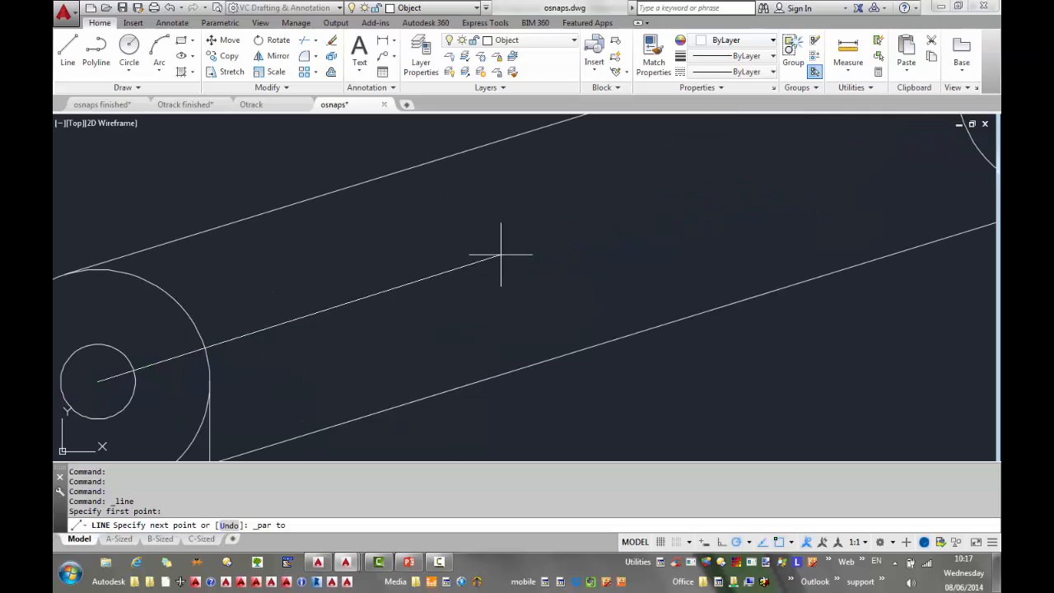
scroll(501, 255, down, 2)
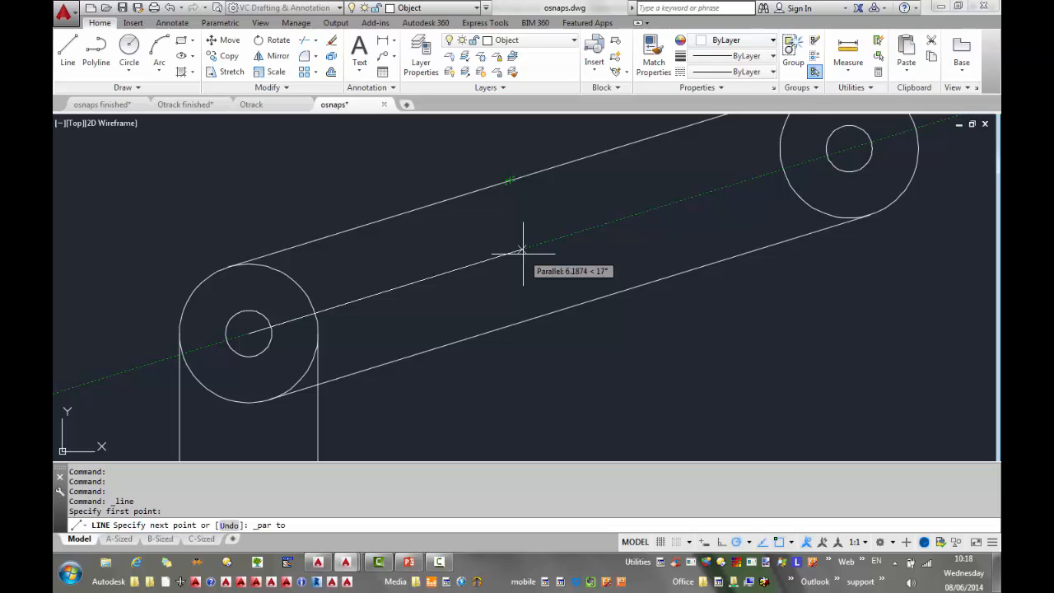
text(3)
key(Return)
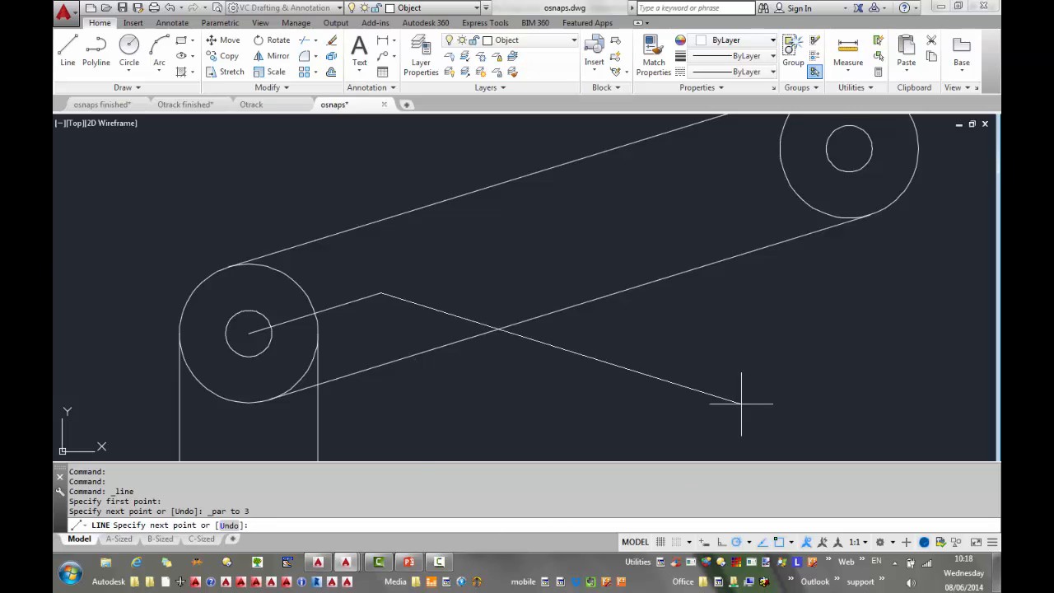
key(Return)
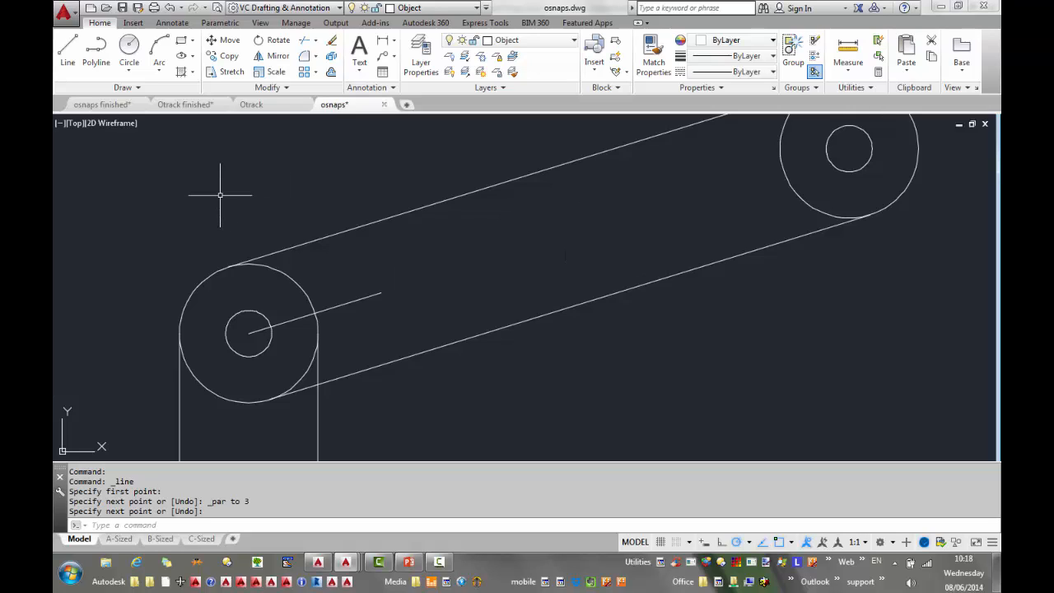
Draw a 3-unit line starting 3 units beyond the first inner line's end using an Extension snap, parallel to the upper tangent line.
key(Return)
key(Return)
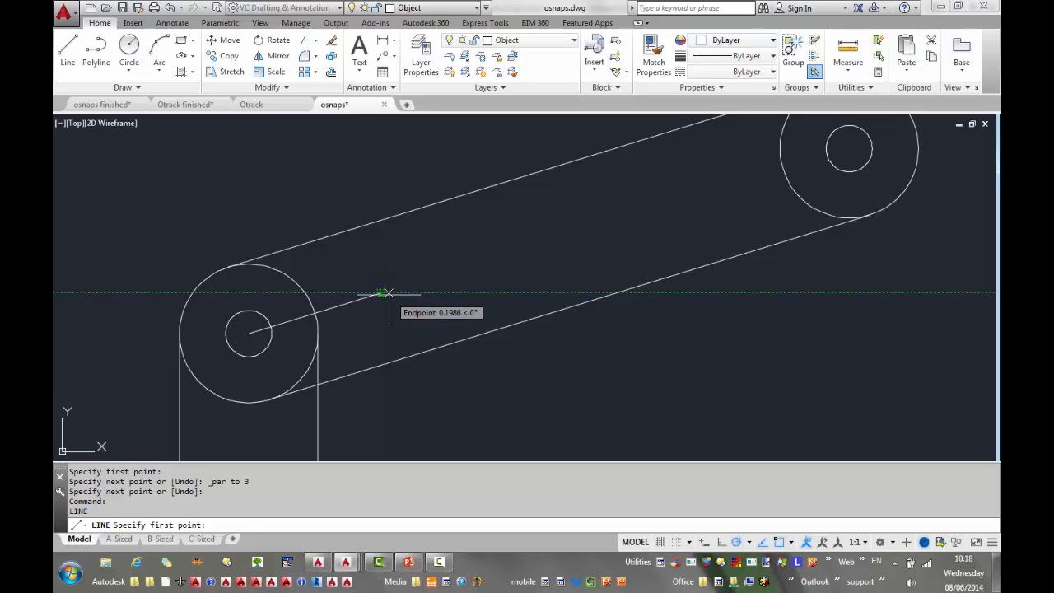
shift+right_click(502, 266)
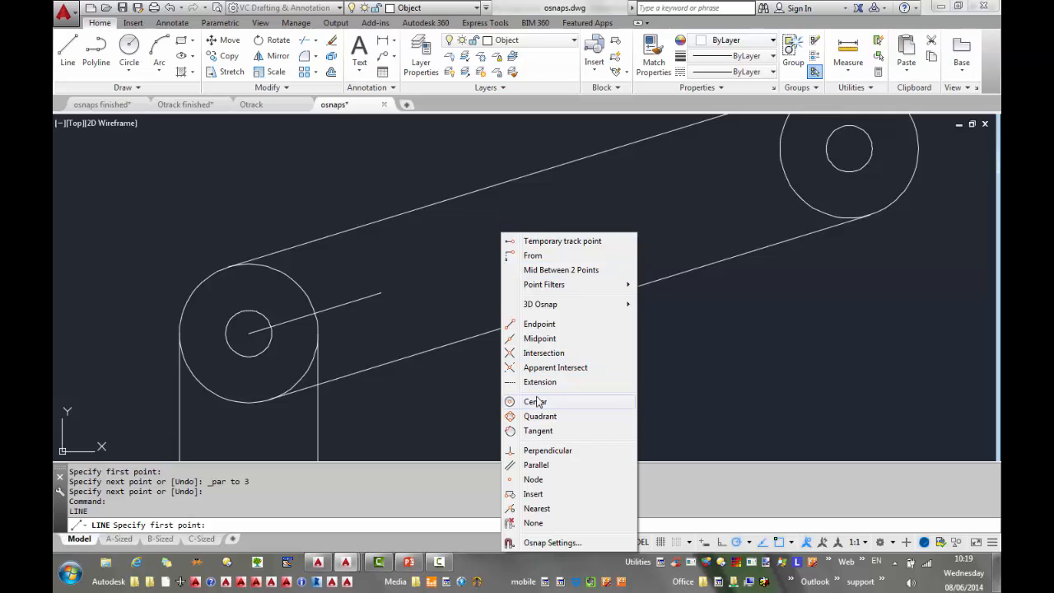
click(539, 383)
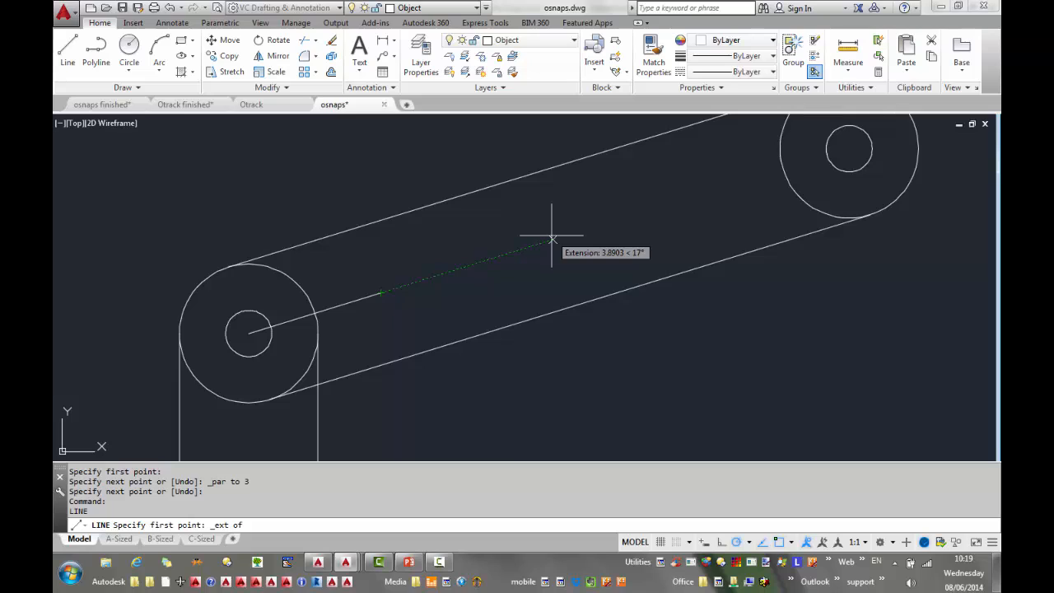
text(3)
key(Return)
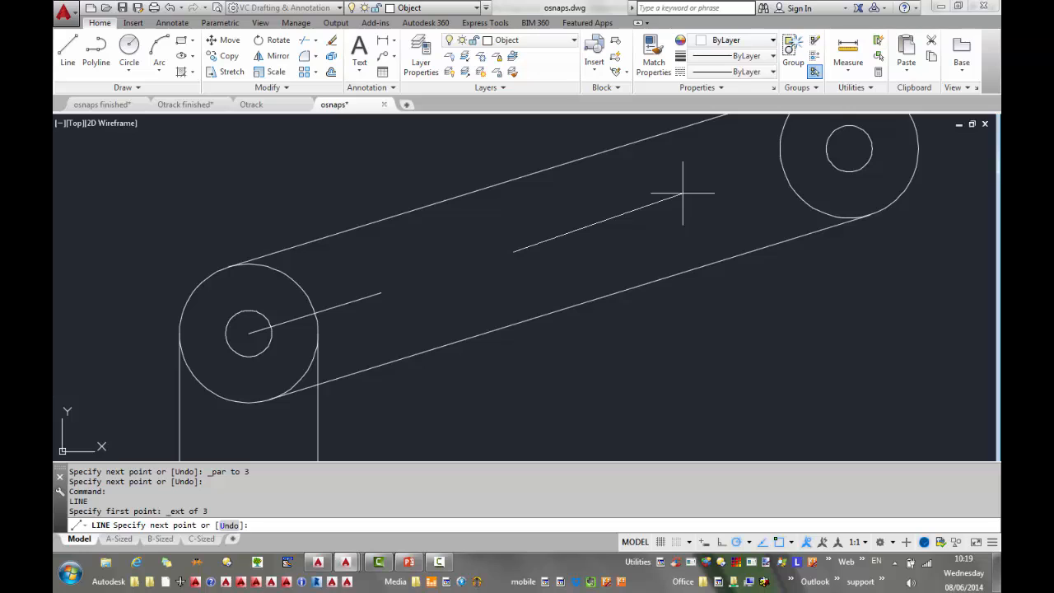
shift+right_click(674, 198)
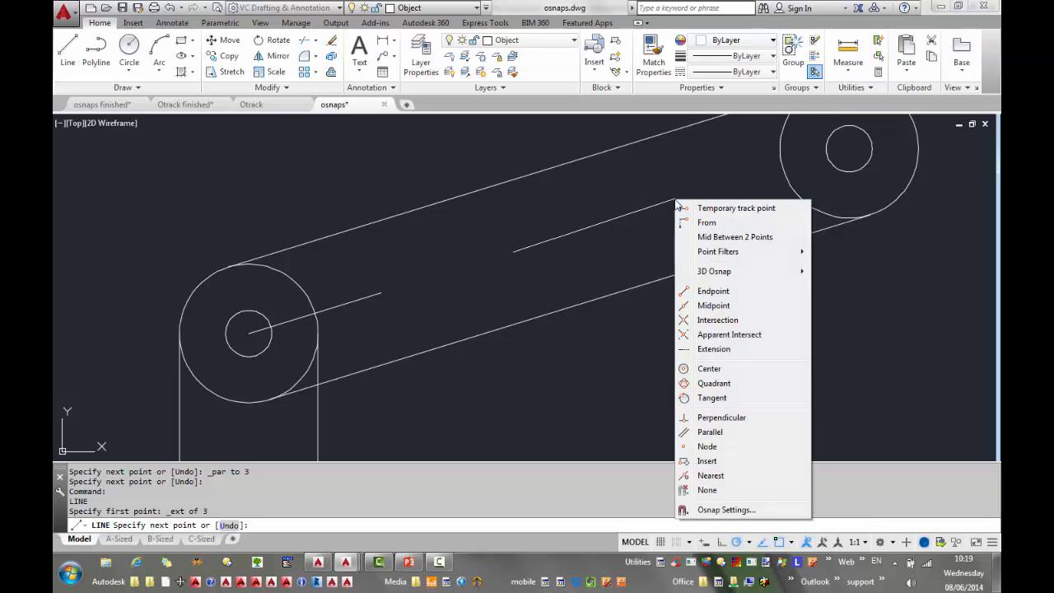
click(722, 432)
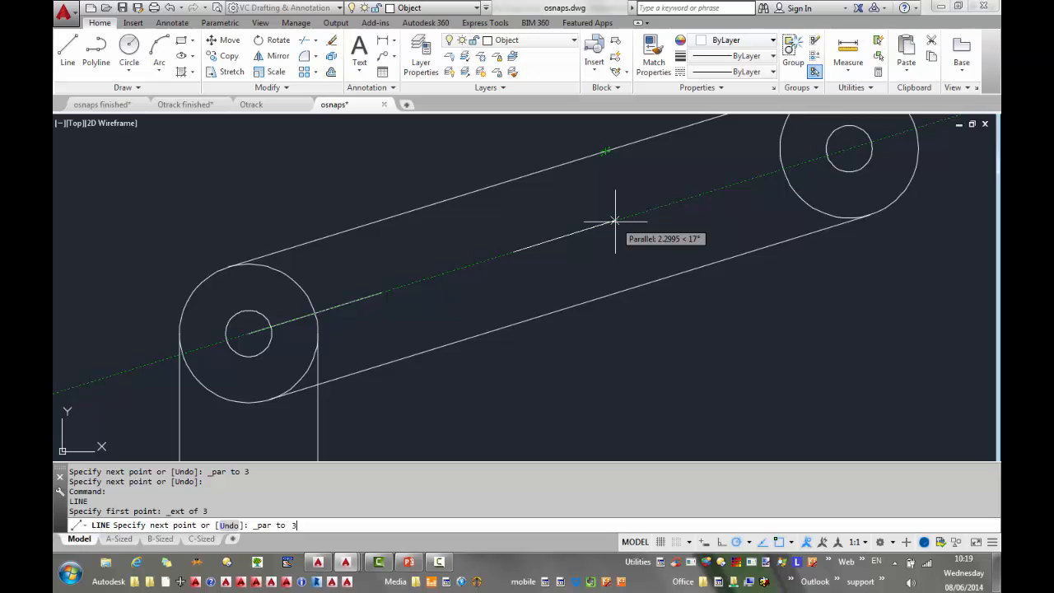
text(3)
key(Return)
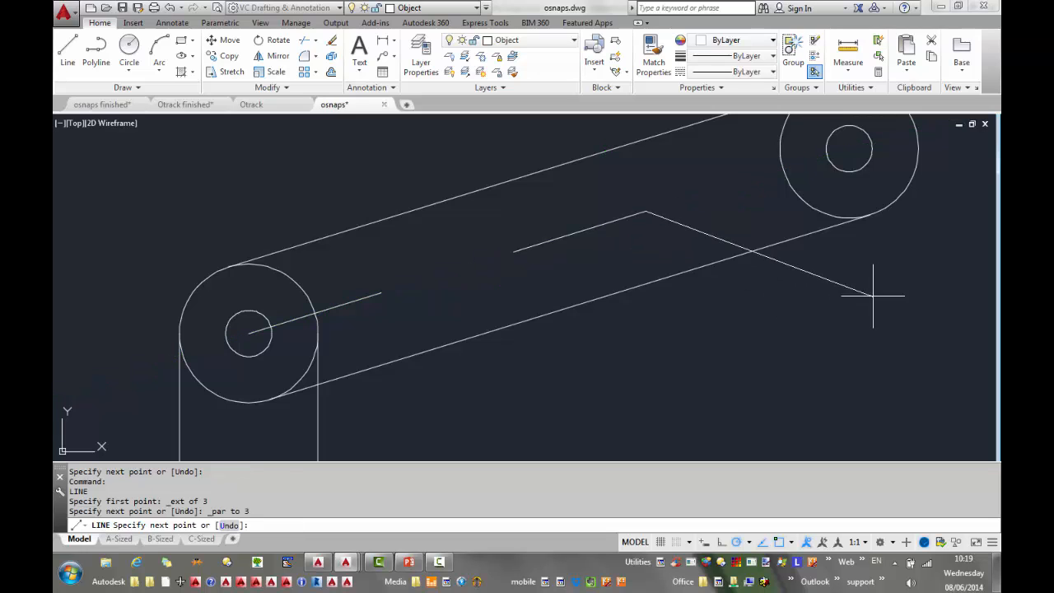
Continue the line to the upper side of the small circle at the far end with a Tangent snap, and finish it.
middle_drag(831, 294, 580, 372)
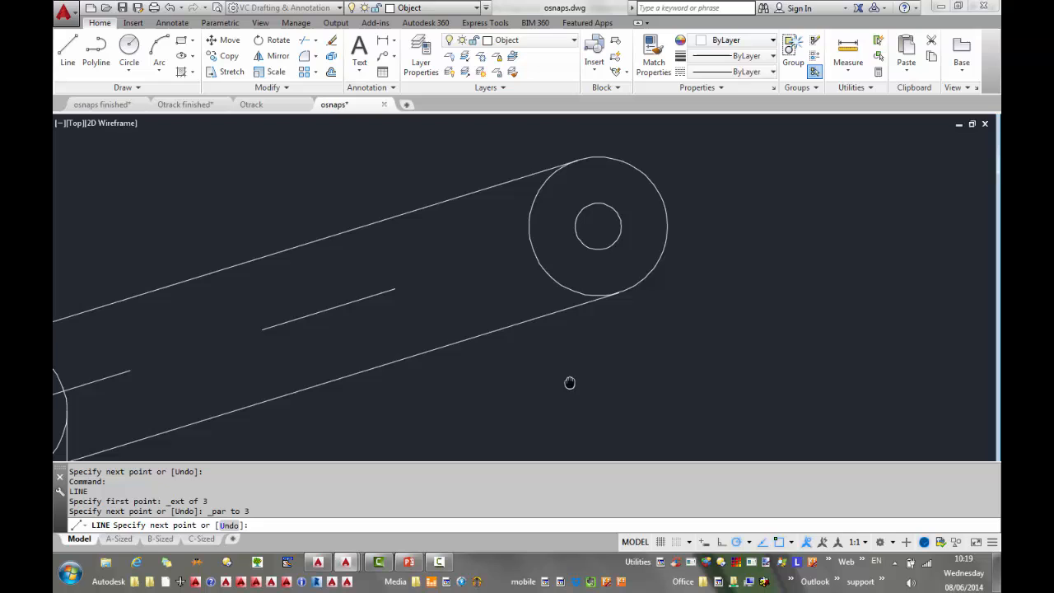
shift+right_click(592, 190)
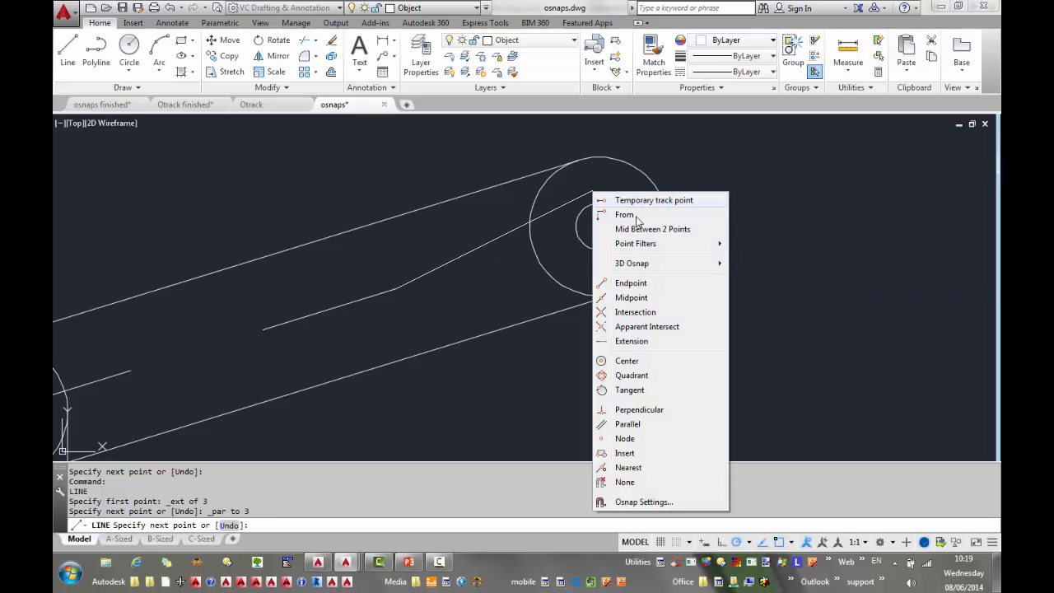
click(639, 394)
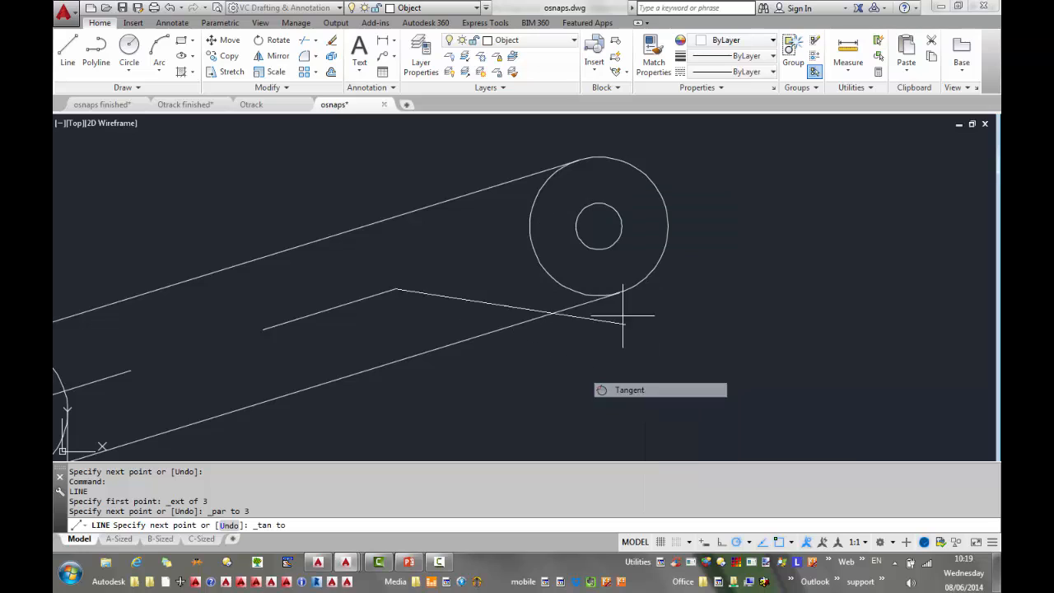
click(590, 204)
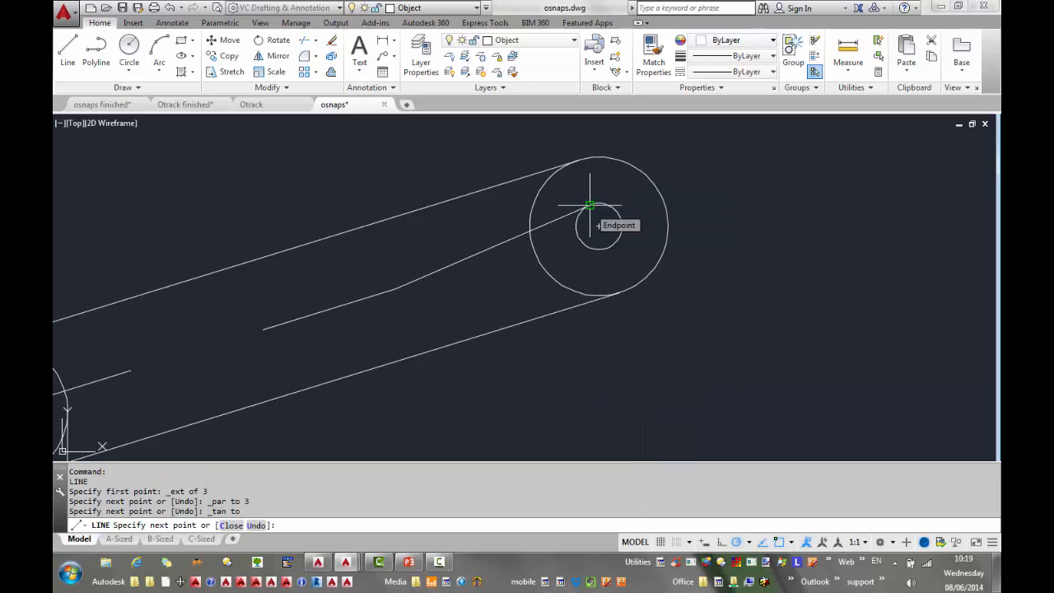
right_click(599, 212)
click(635, 217)
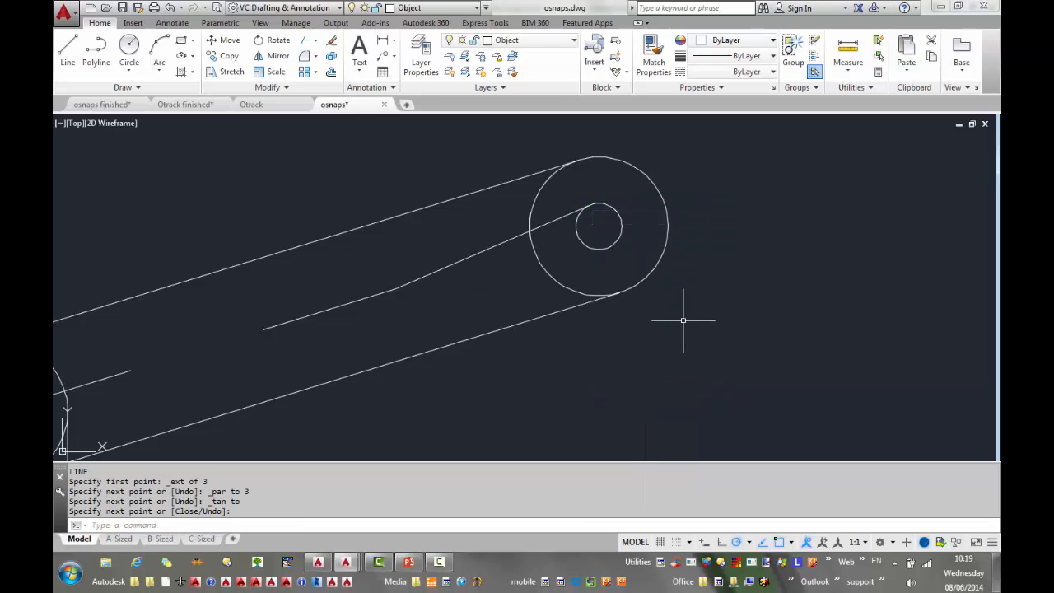
Draw a line from the second inner line's end to the underside of the same small circle, using a Tangent snap.
key(Return)
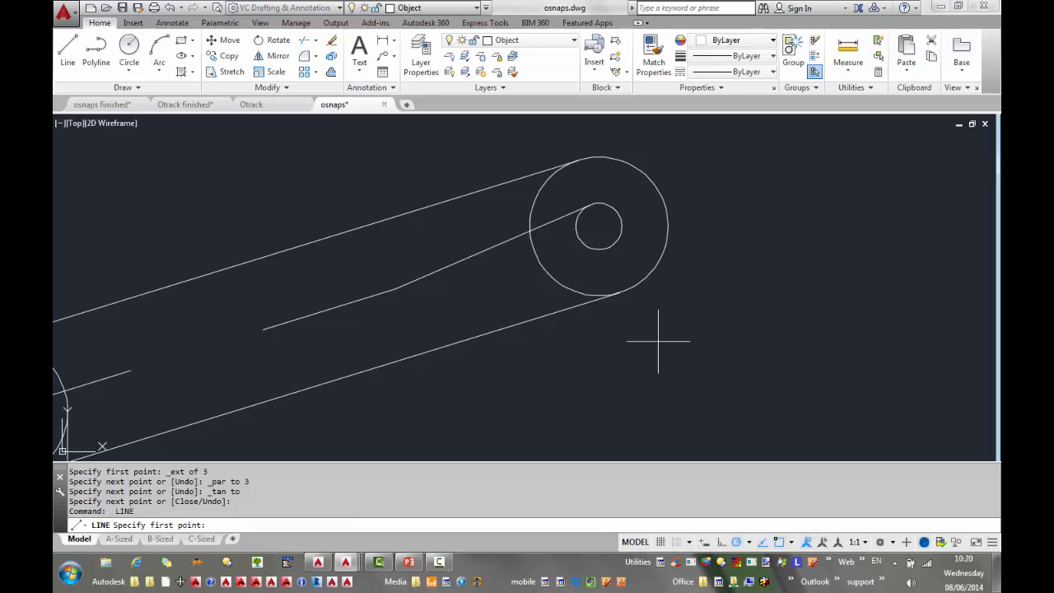
click(395, 288)
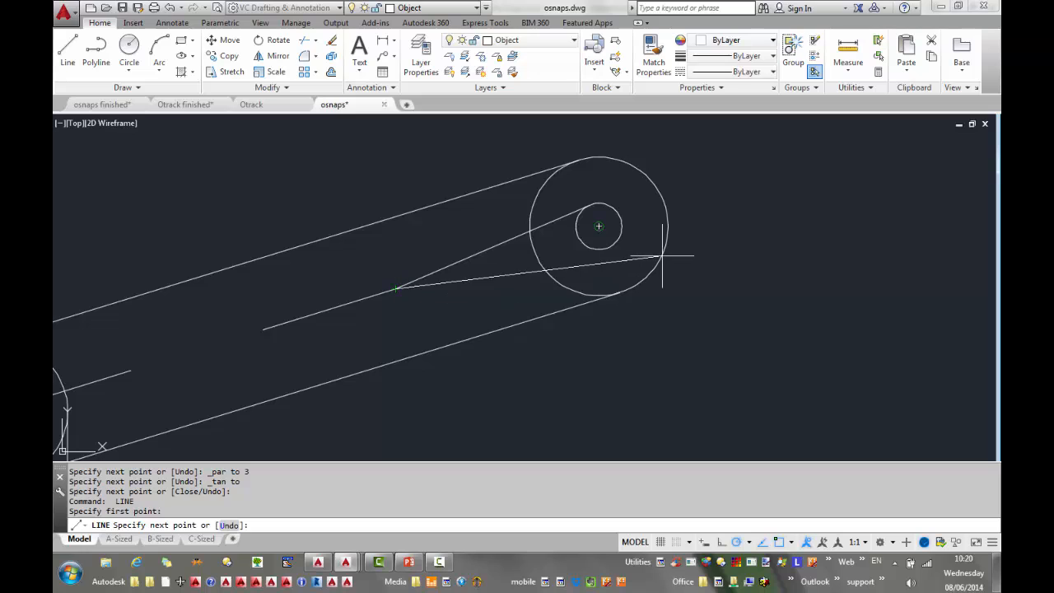
shift+right_click(744, 319)
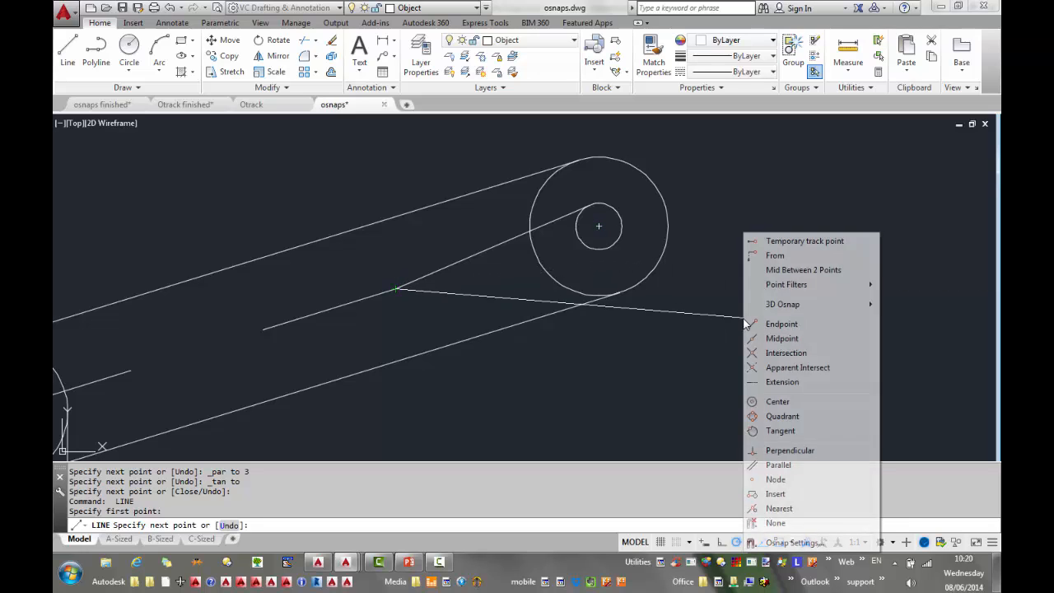
click(780, 430)
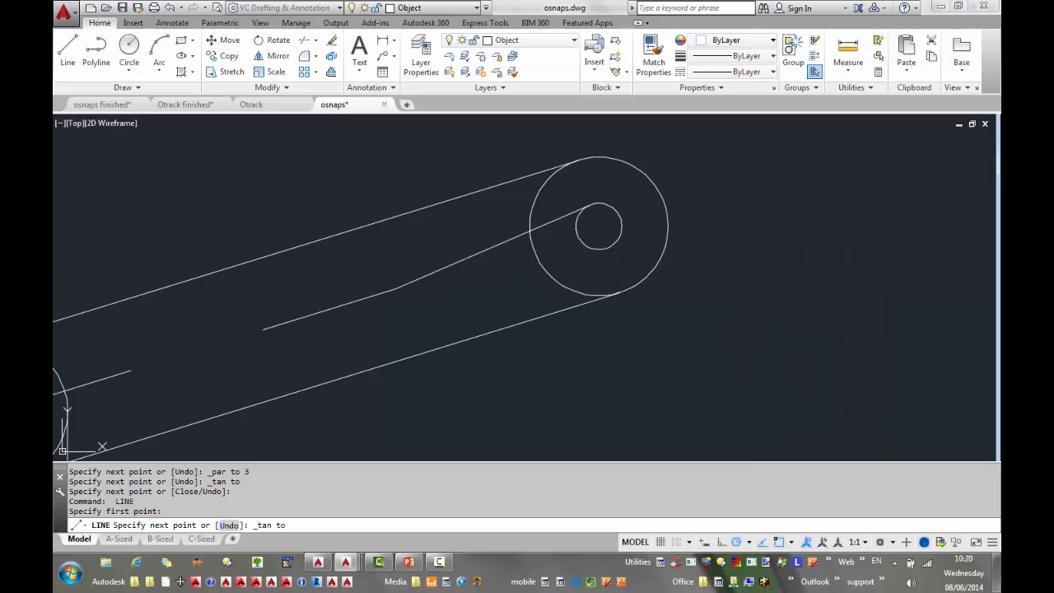
click(603, 248)
key(Return)
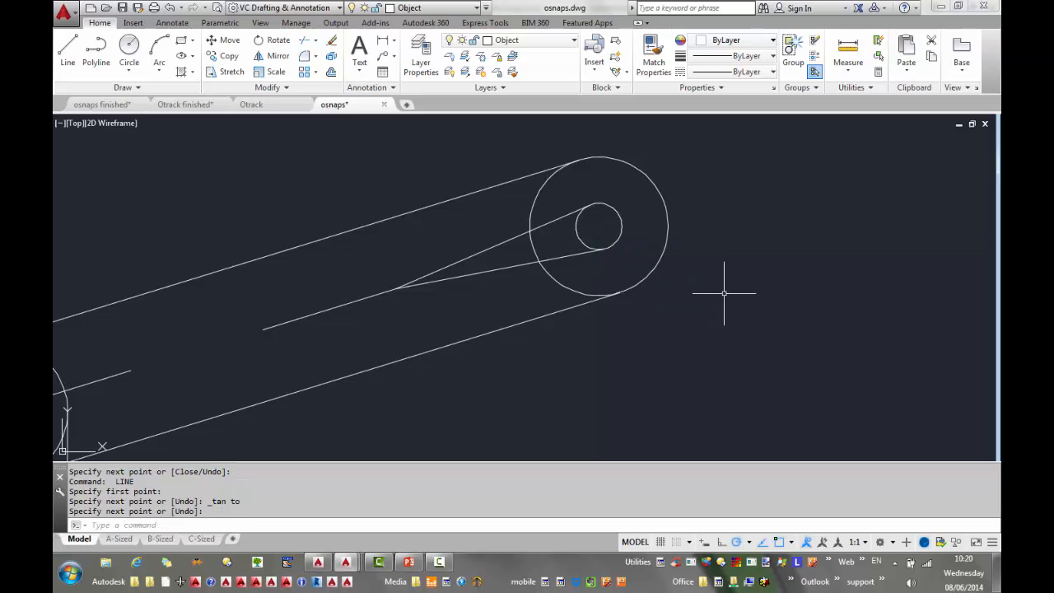
scroll(725, 291, down, 4)
middle_drag(730, 278, 702, 198)
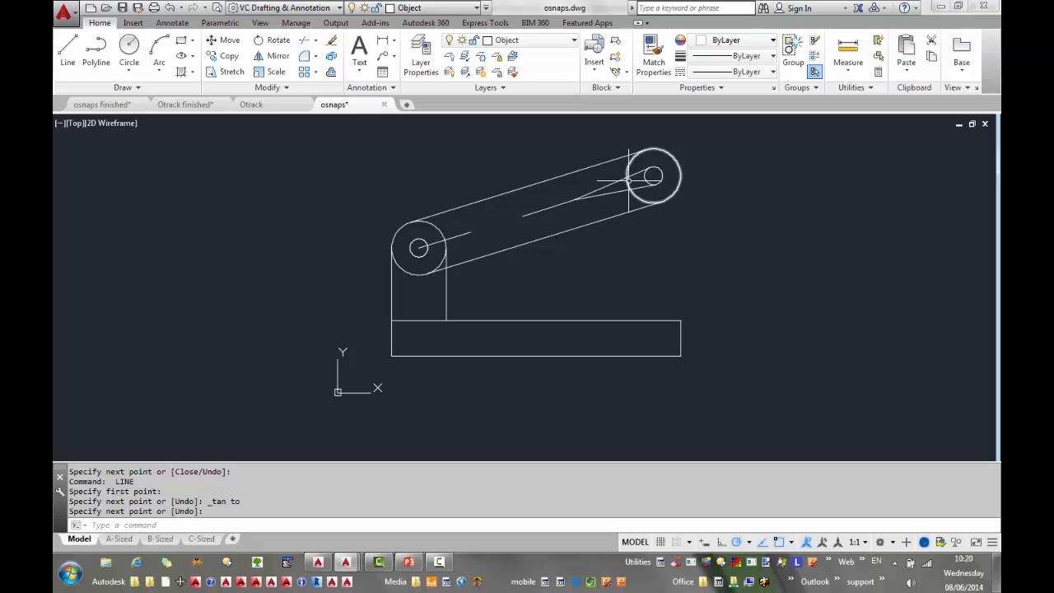
scroll(603, 185, up, 2)
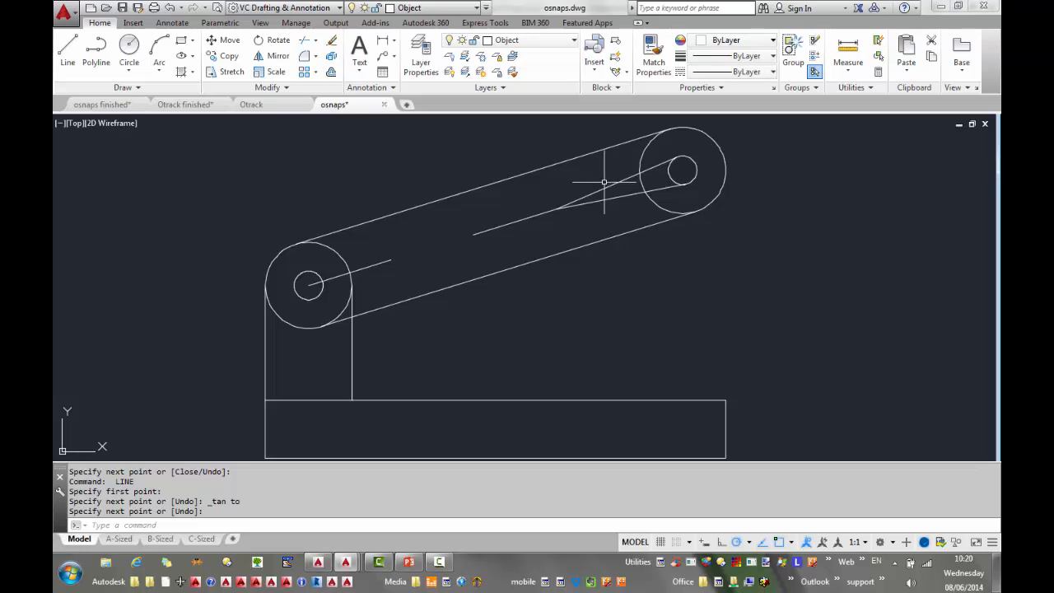
scroll(640, 242, down, 2)
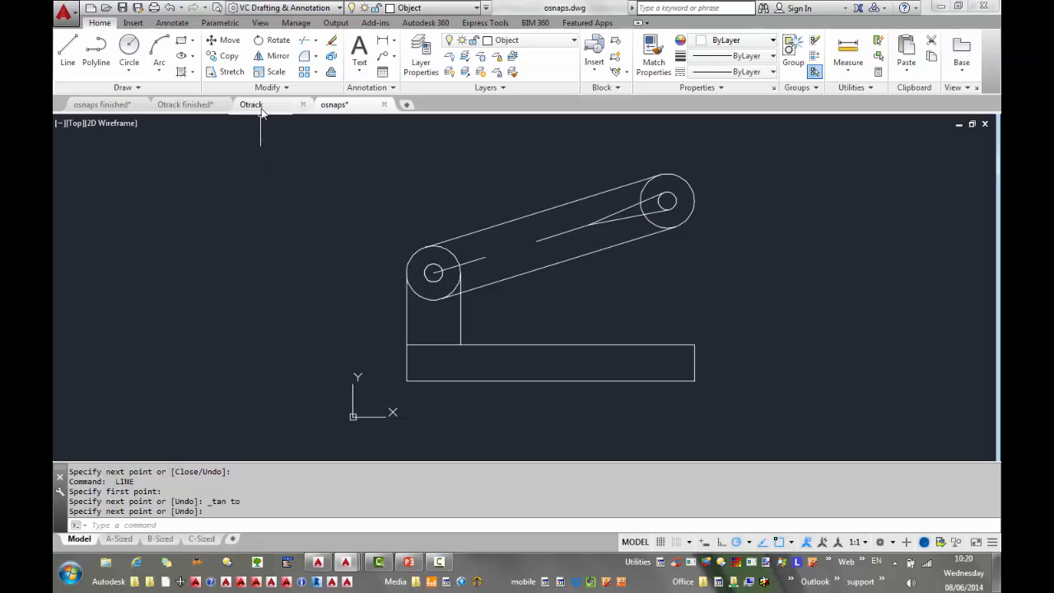
Switch to the Otrack finished drawing and erase the circle in the middle of the plain rectangle.
mouse_move(261, 108)
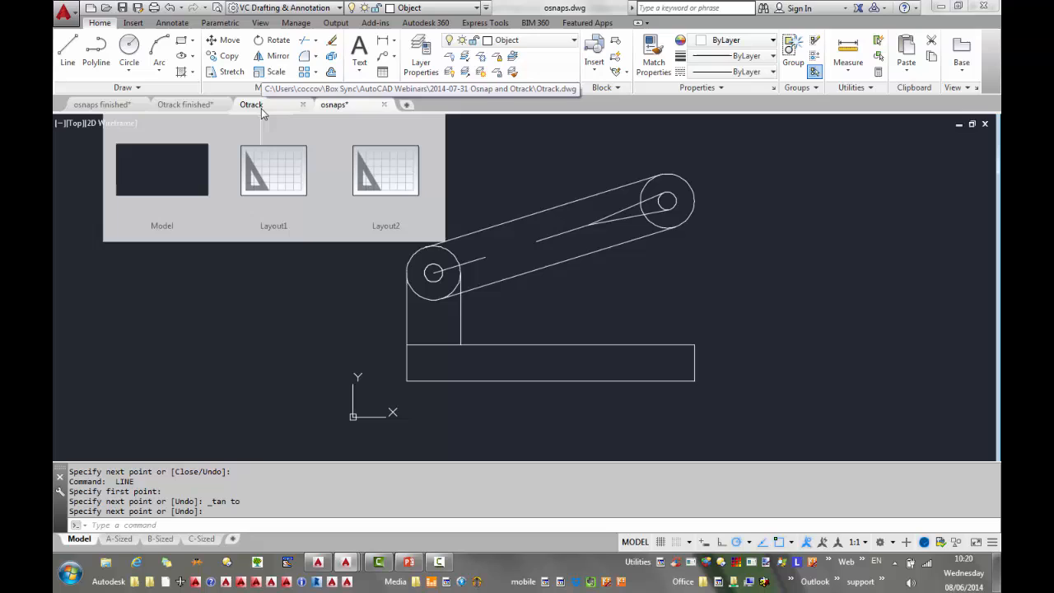
click(186, 104)
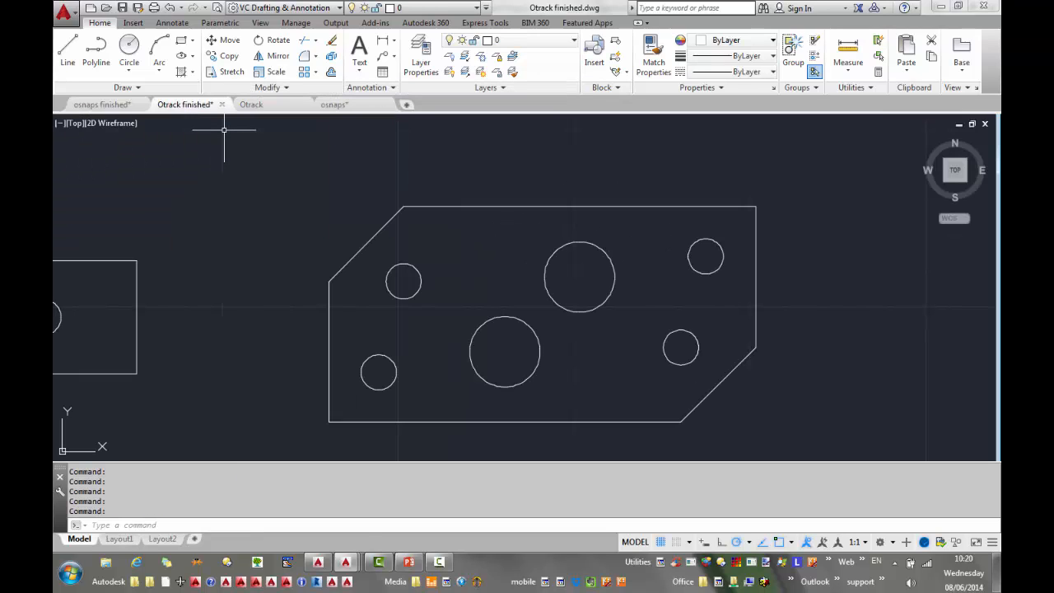
scroll(212, 253, down, 2)
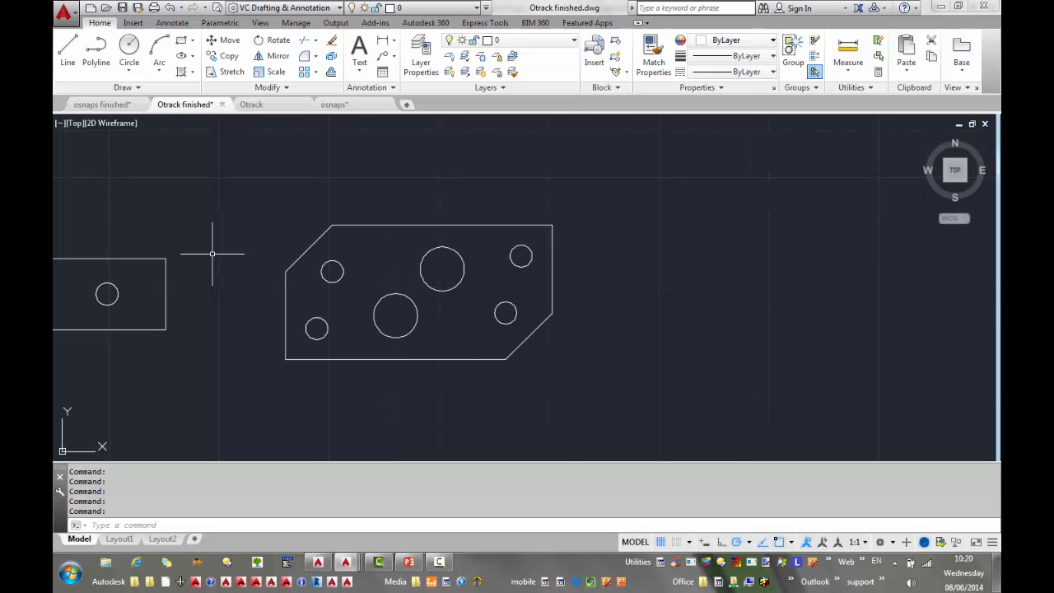
mouse_move(217, 236)
middle_down()
mouse_move(607, 193)
mouse_move(615, 256)
mouse_move(532, 275)
middle_up()
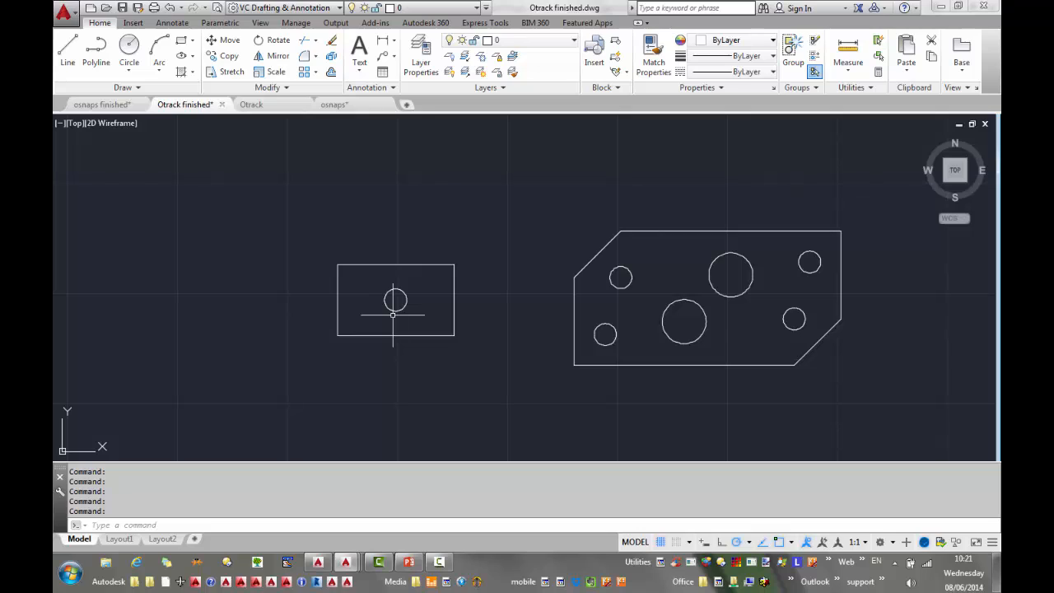
scroll(393, 314, up, 2)
scroll(393, 315, up, 2)
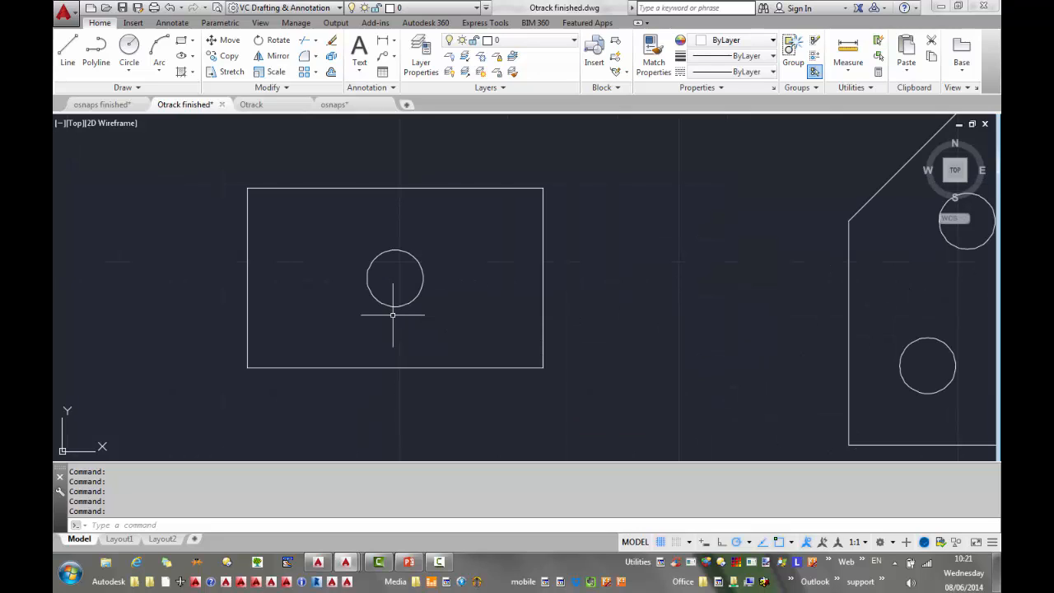
click(411, 252)
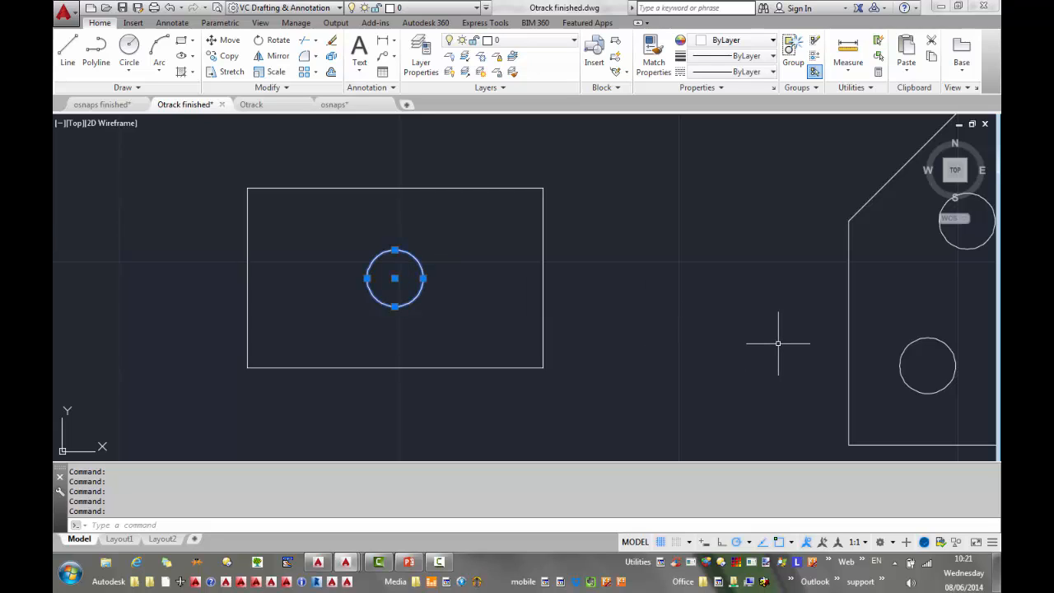
text(E)
key(Return)
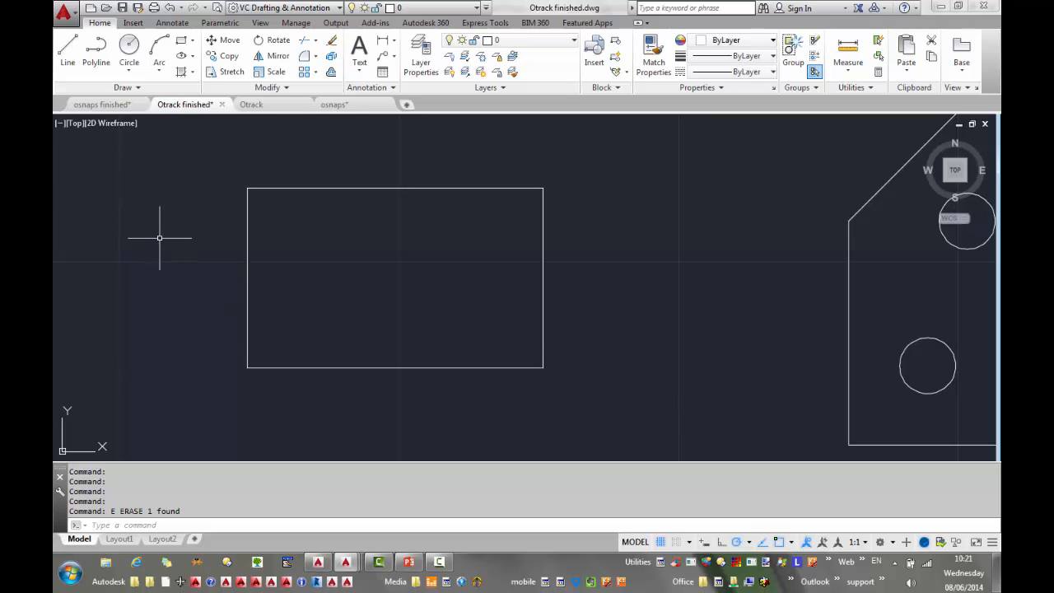
Draw a diagonal line from the rectangle's upper-left corner to its lower-right corner.
click(68, 50)
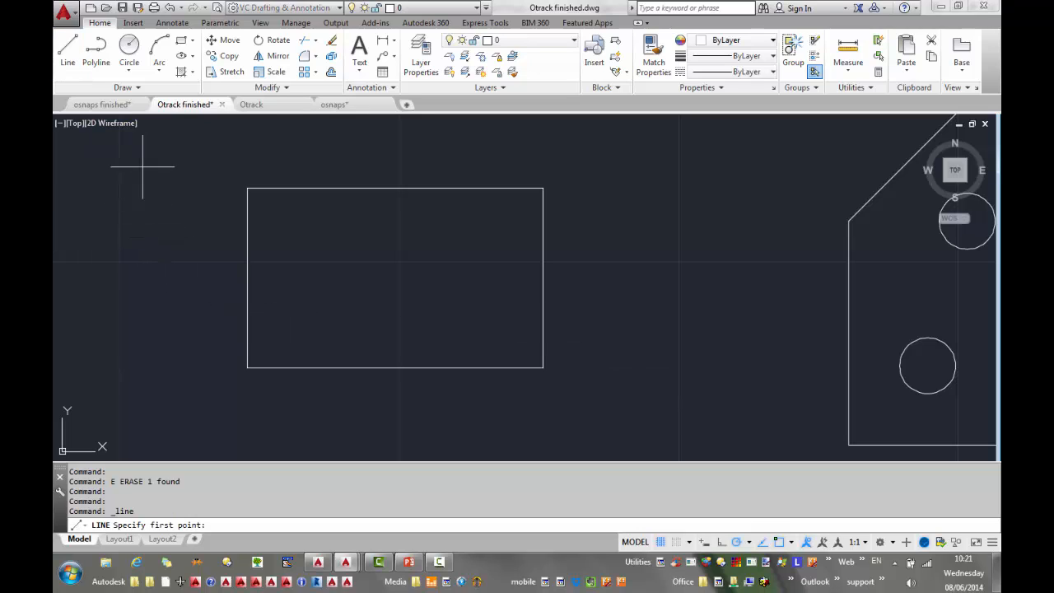
click(248, 188)
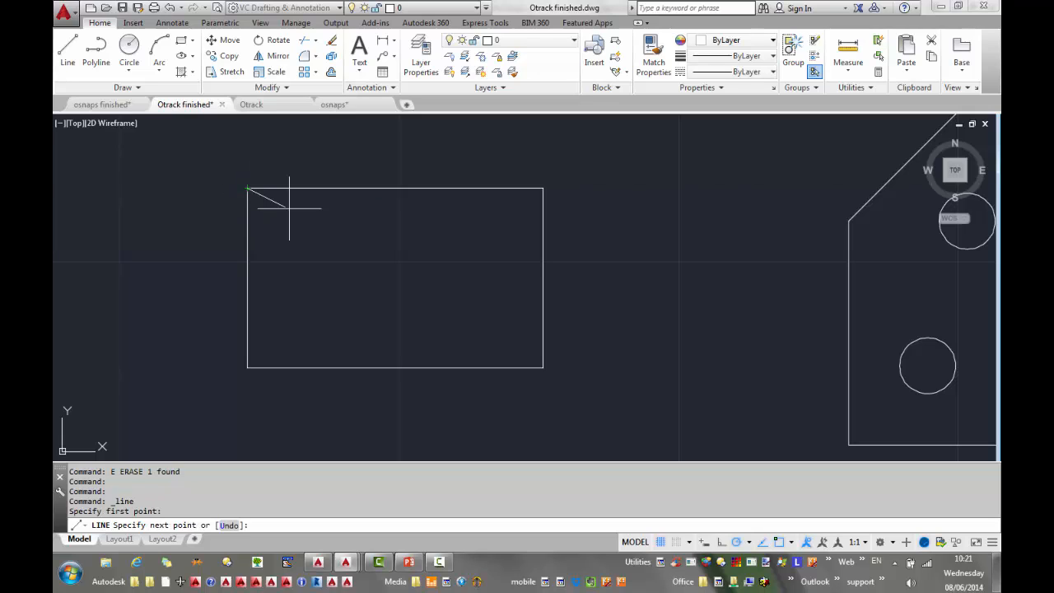
click(546, 368)
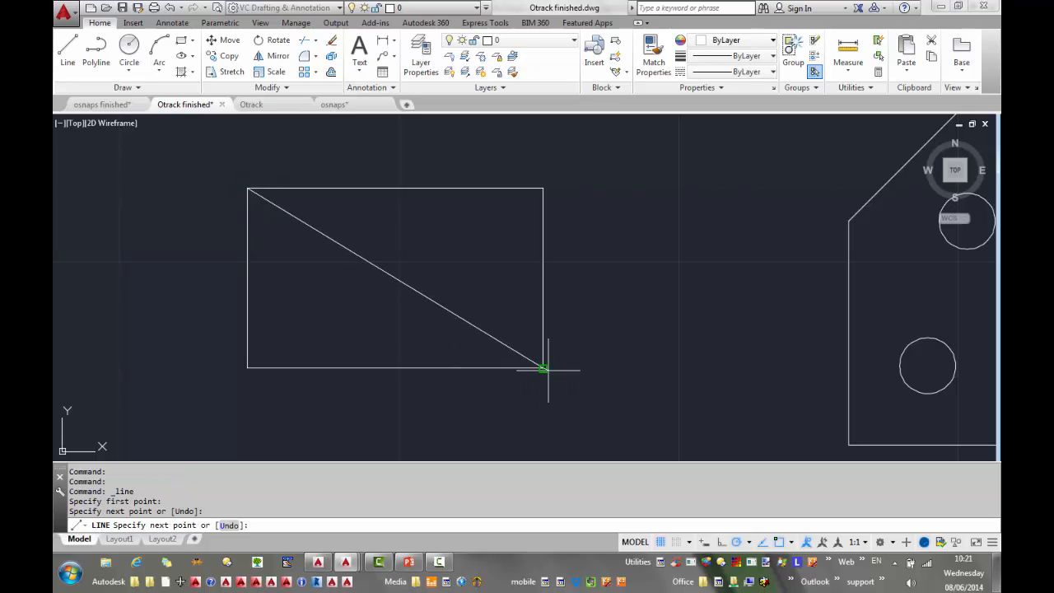
key(Escape)
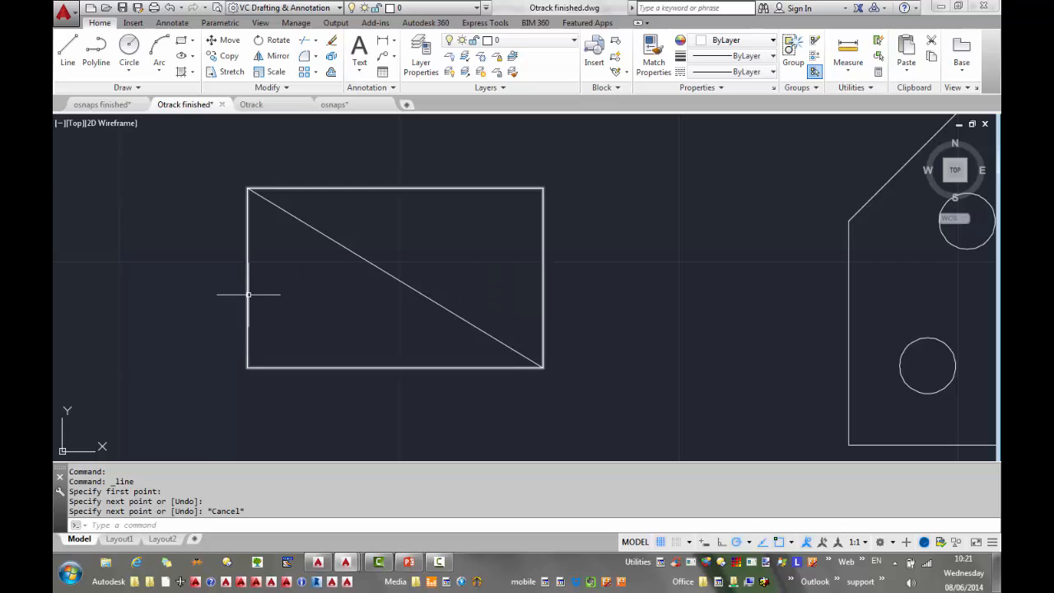
Draw a circle centred on the diagonal's midpoint, slightly larger than the erased one.
click(128, 53)
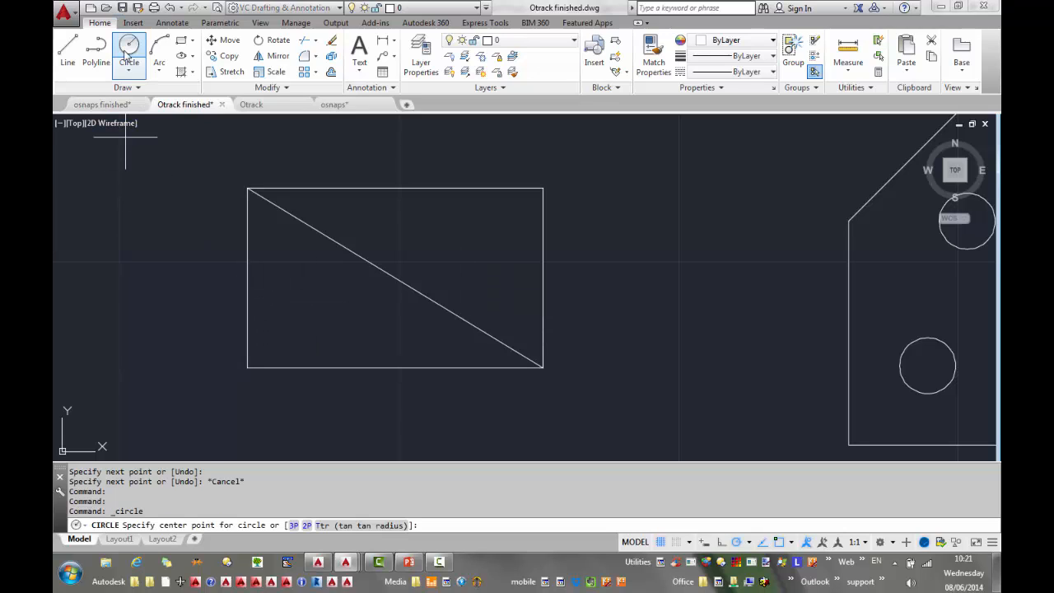
click(396, 278)
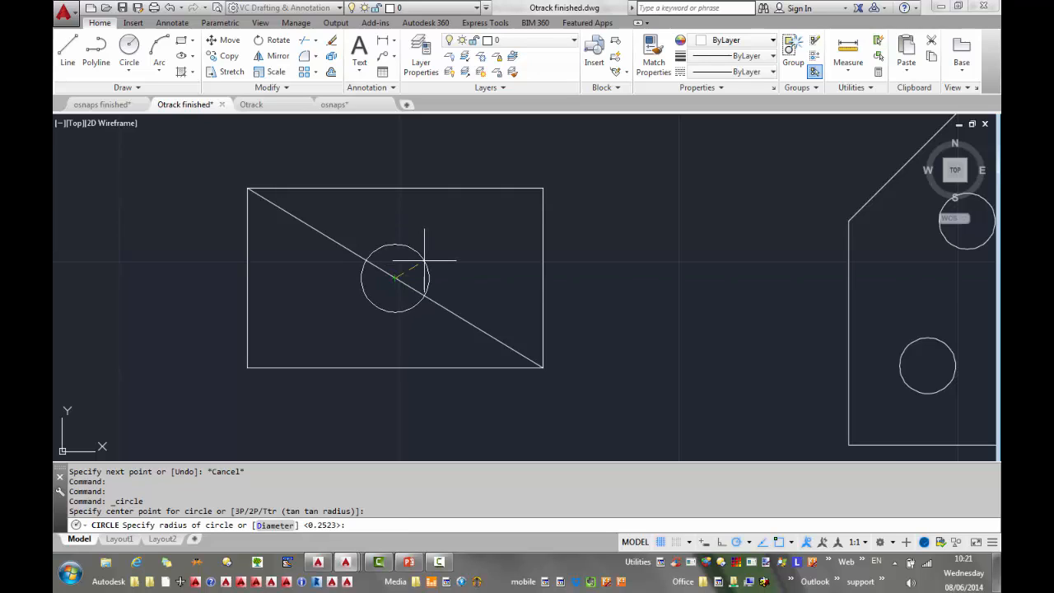
click(425, 260)
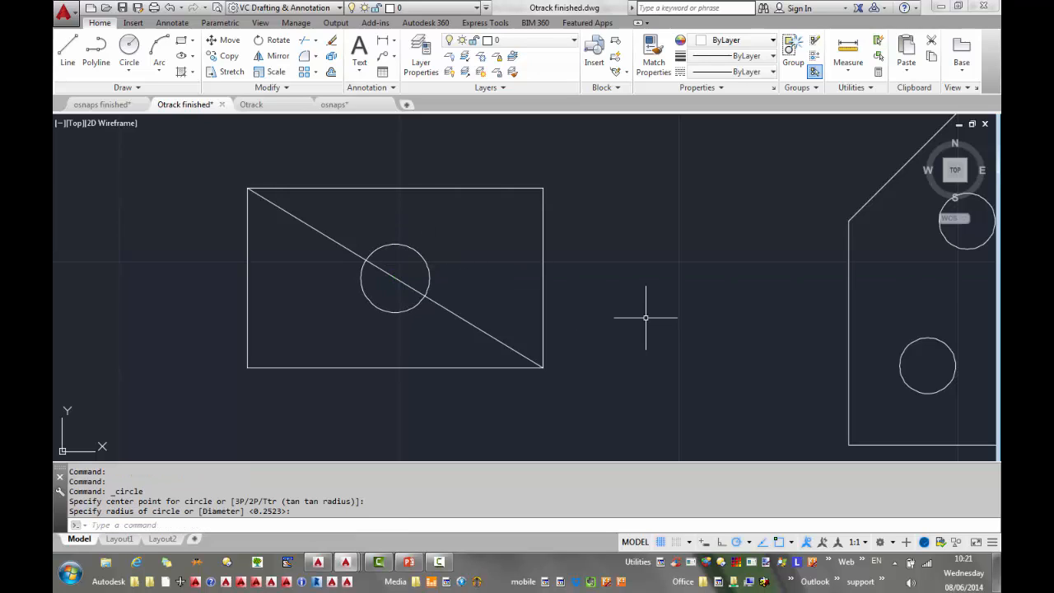
Erase the diagonal line and the circle inside the plain rectangle.
click(519, 333)
click(487, 341)
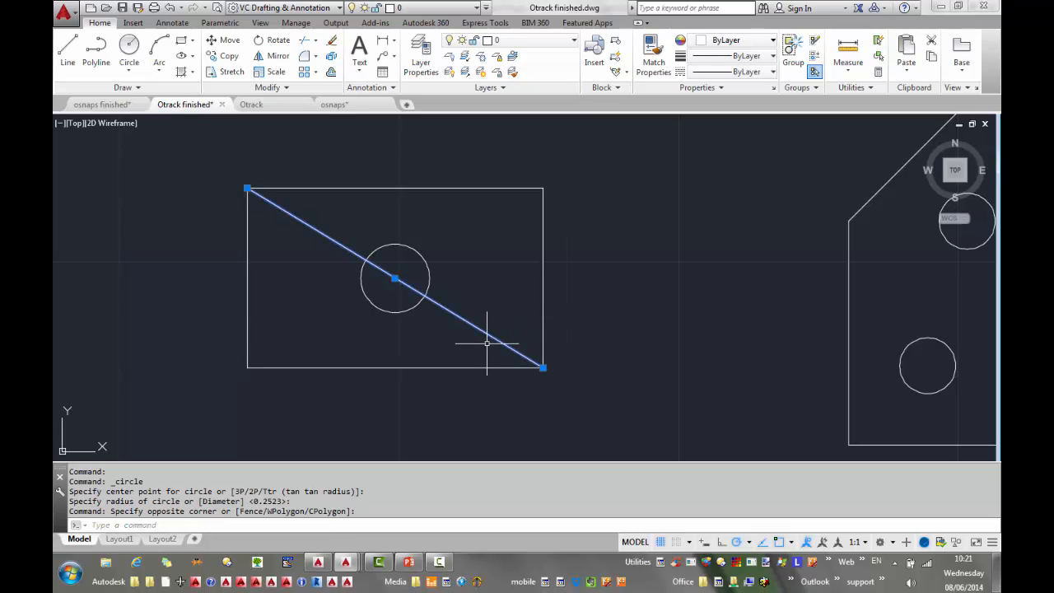
click(331, 39)
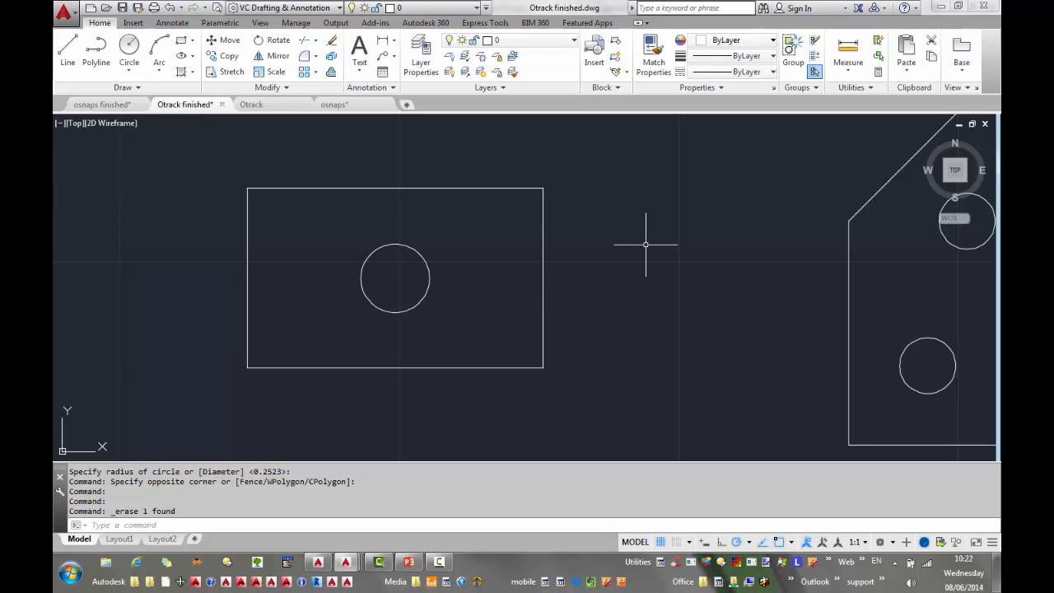
click(475, 260)
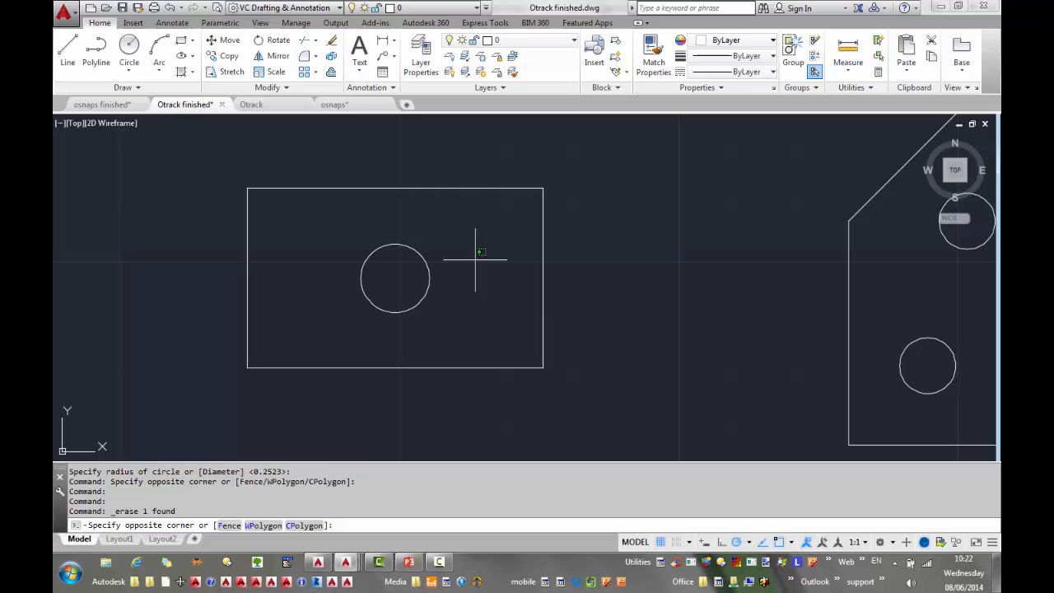
click(420, 302)
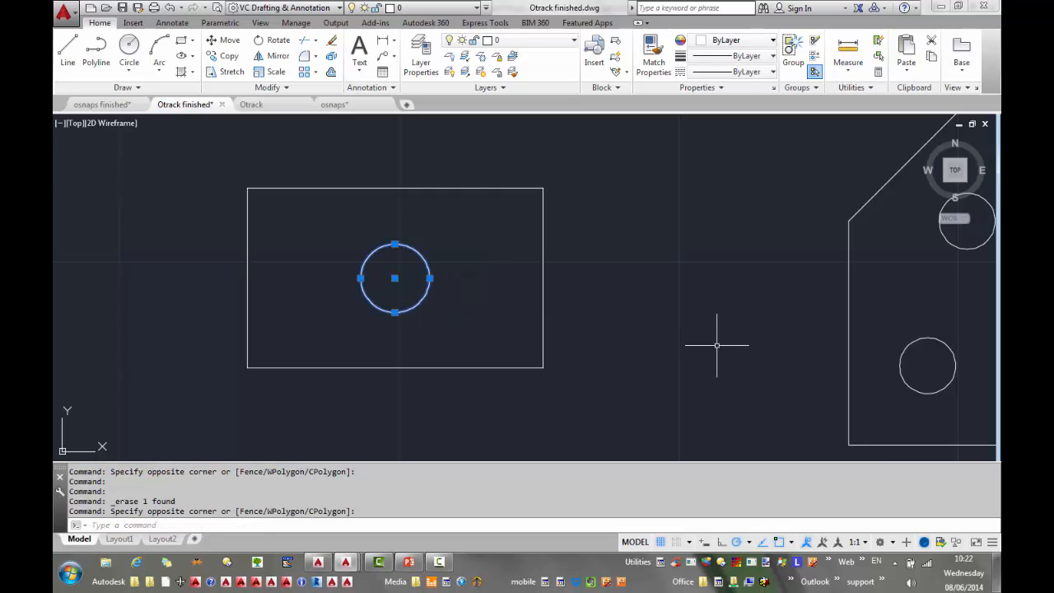
click(331, 39)
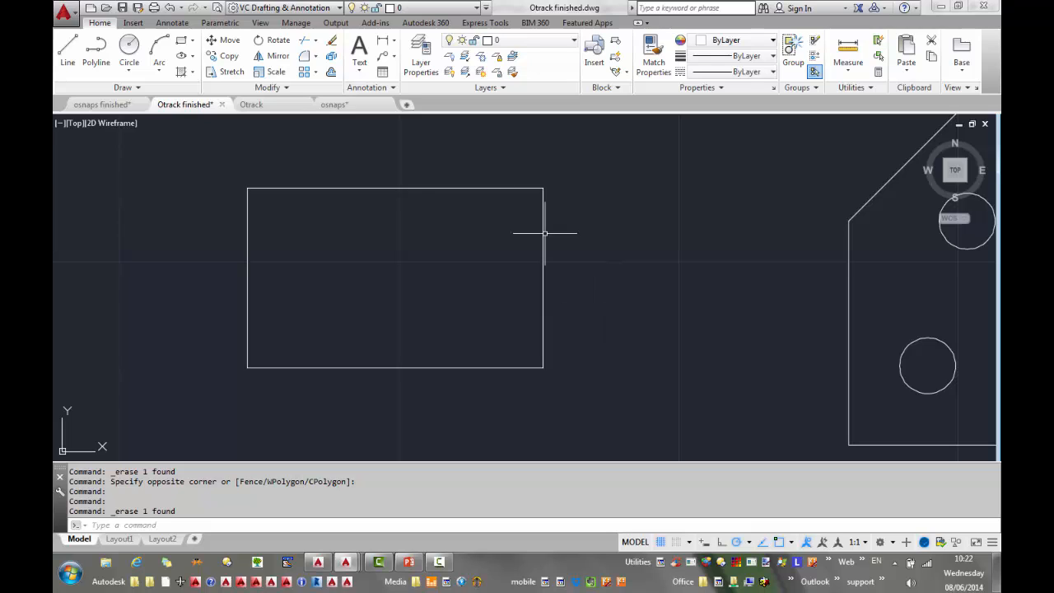
Draw a circle of radius 0.3070 at the rectangle's centre, tracking from the midpoints of its upper and right edges.
click(129, 47)
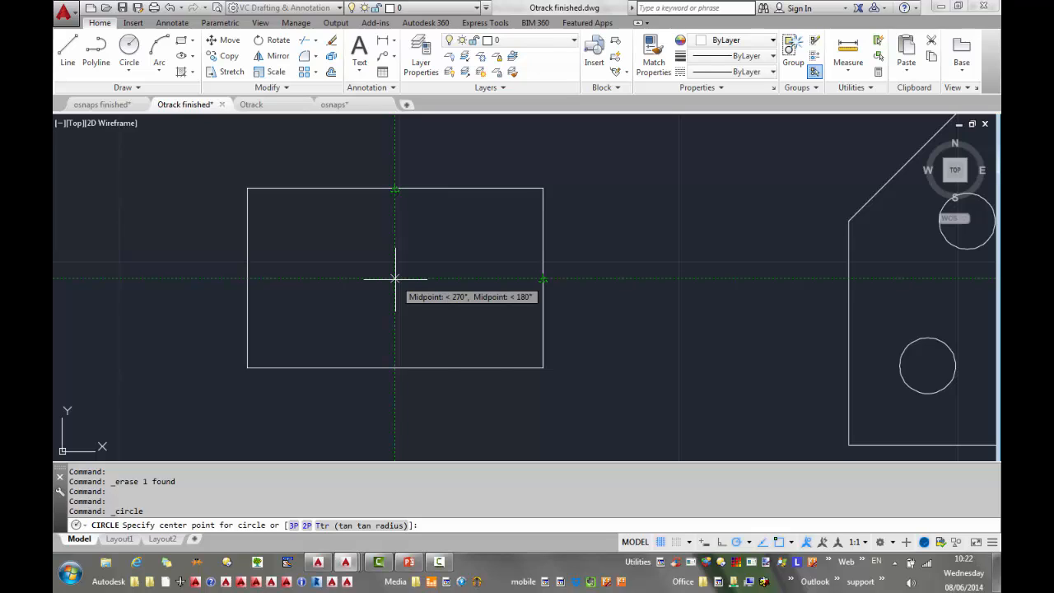
click(395, 279)
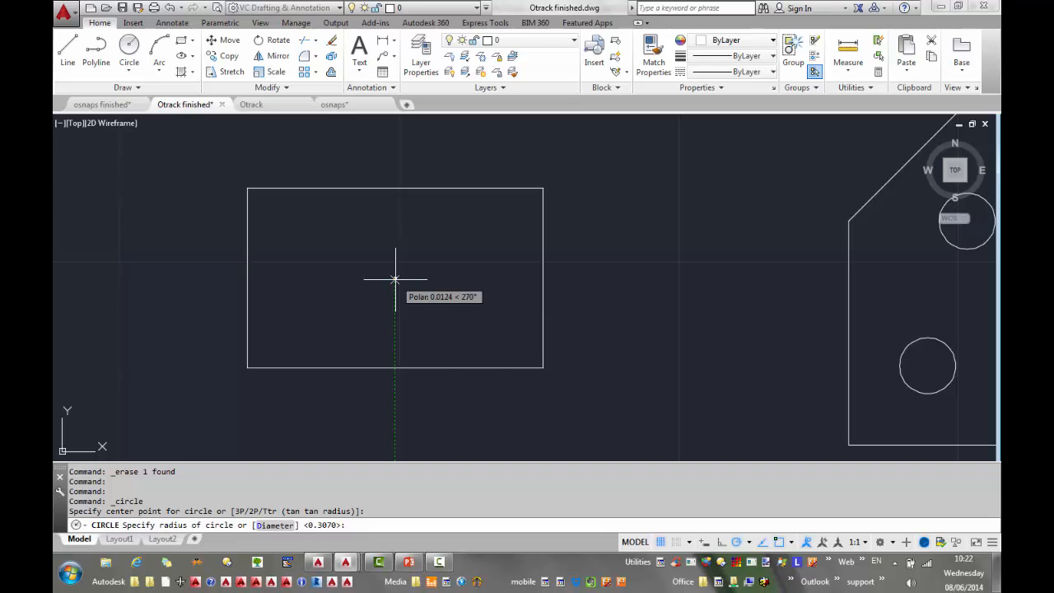
right_click(396, 279)
click(419, 287)
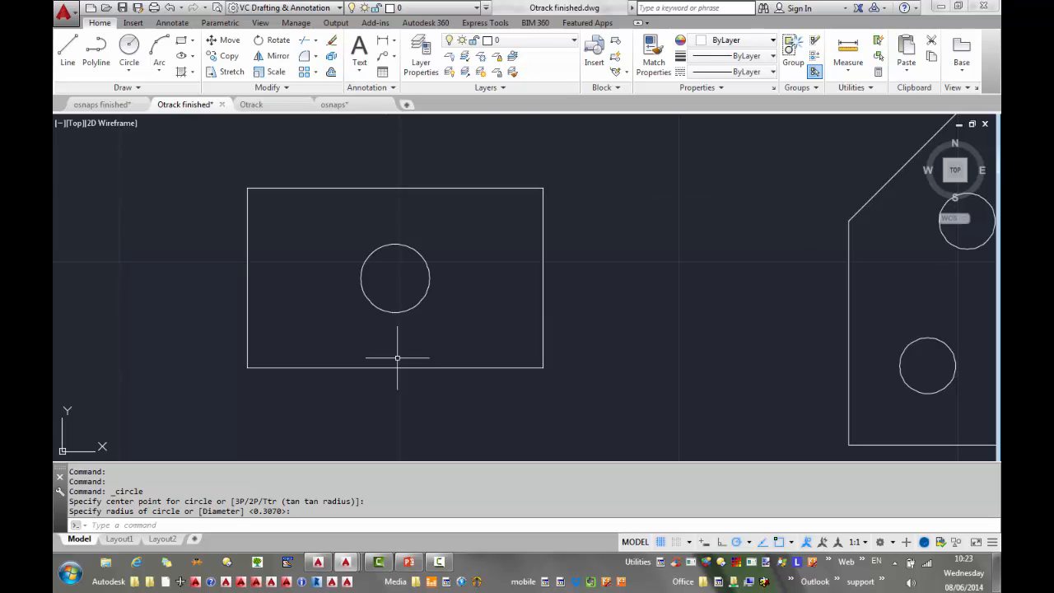
Turn off the display of the full-screen tracking vector in the drafting options and apply the change.
right_click(635, 487)
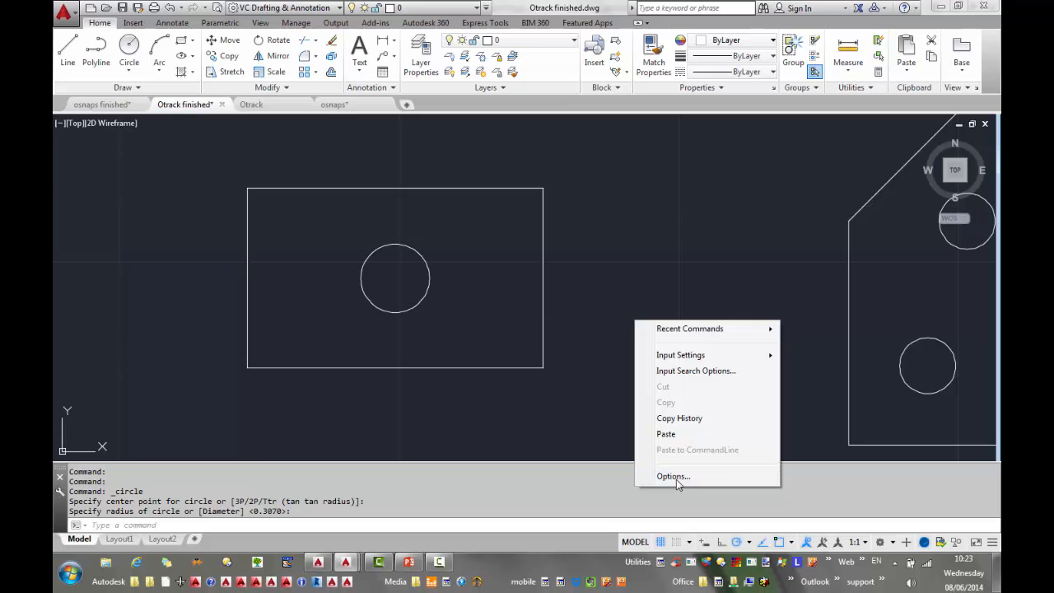
click(674, 477)
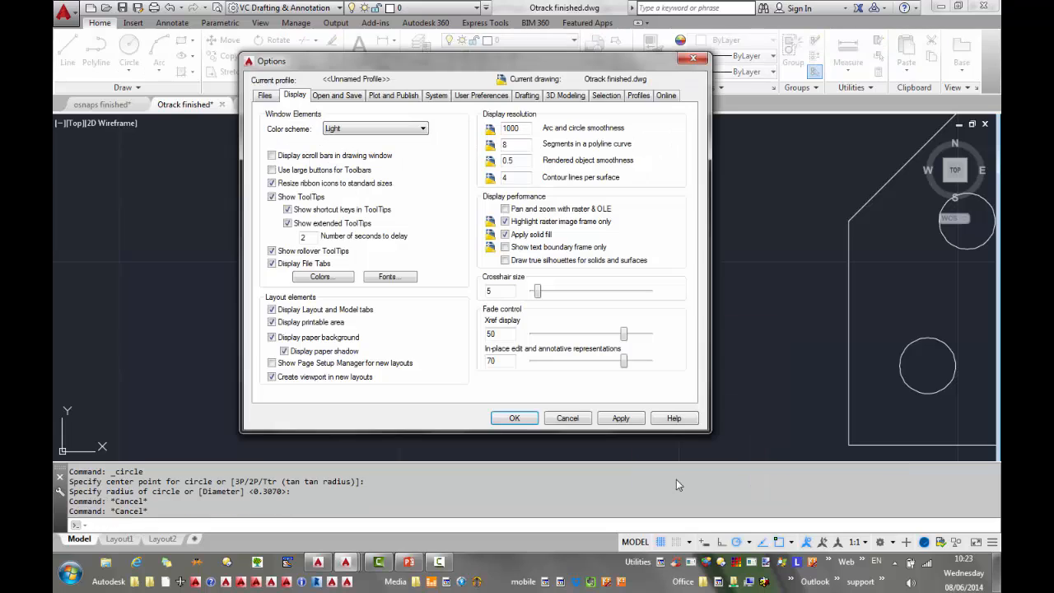
click(530, 96)
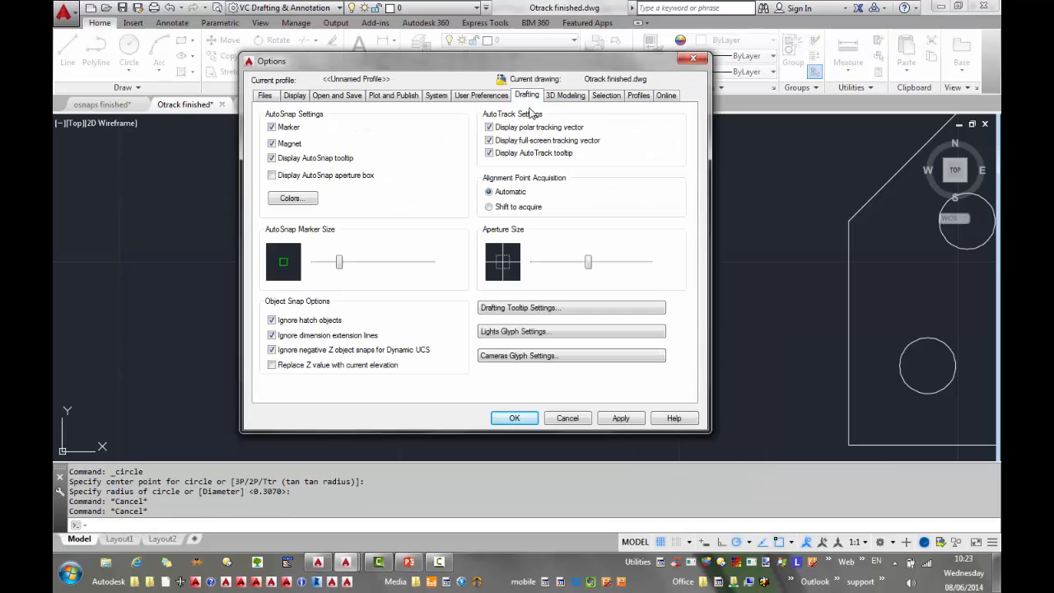
click(490, 141)
click(620, 419)
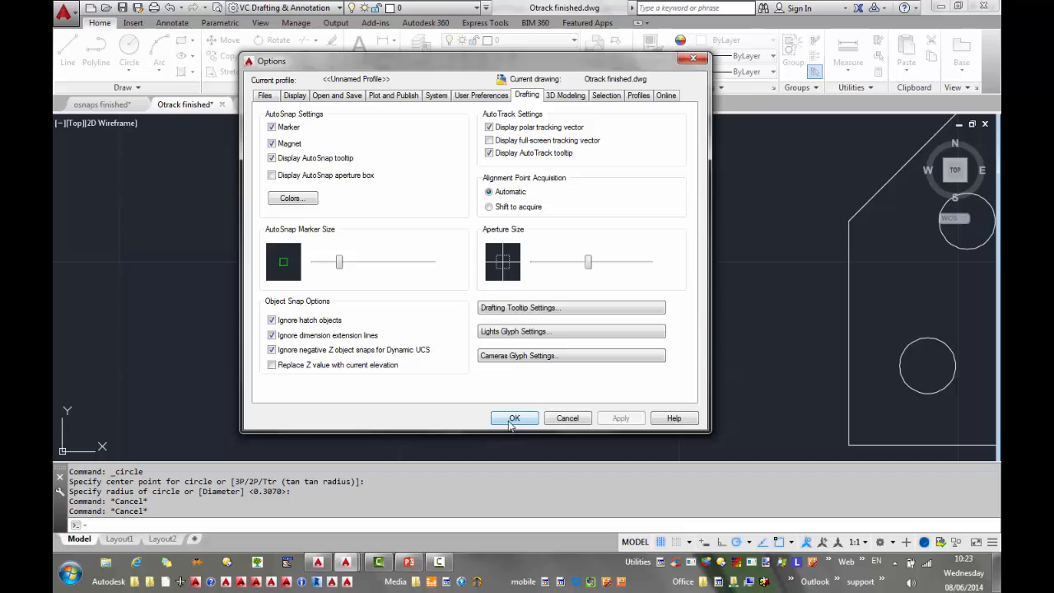
click(514, 418)
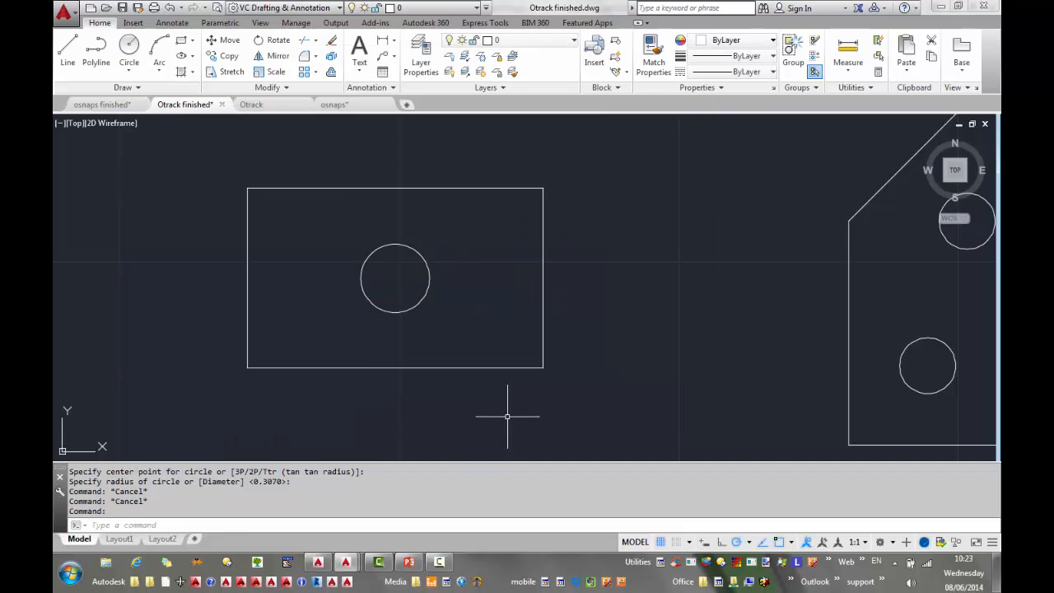
Erase the circle in the middle of the plain rectangle.
click(451, 246)
click(404, 288)
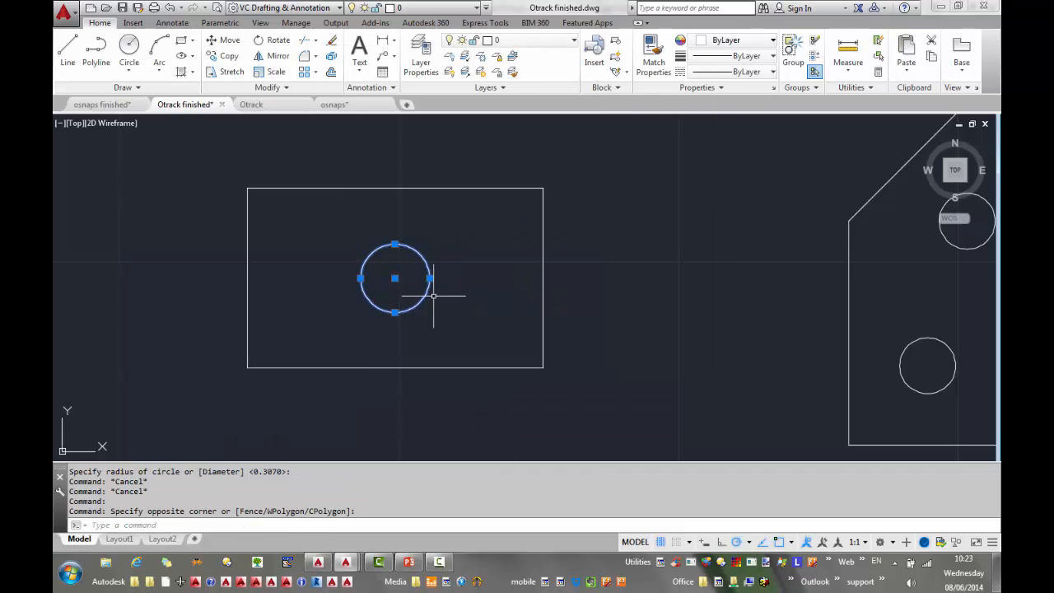
text(e)
key(Return)
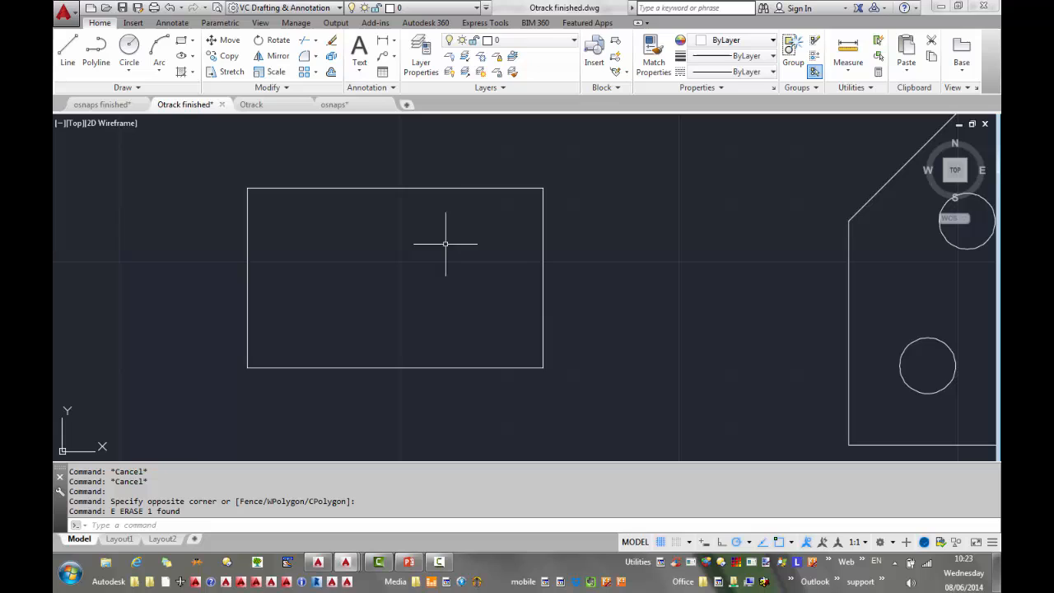
Draw a circle of radius 0.3070 where the tracking lines from the rectangle's upper-edge and right-edge midpoints cross.
click(133, 55)
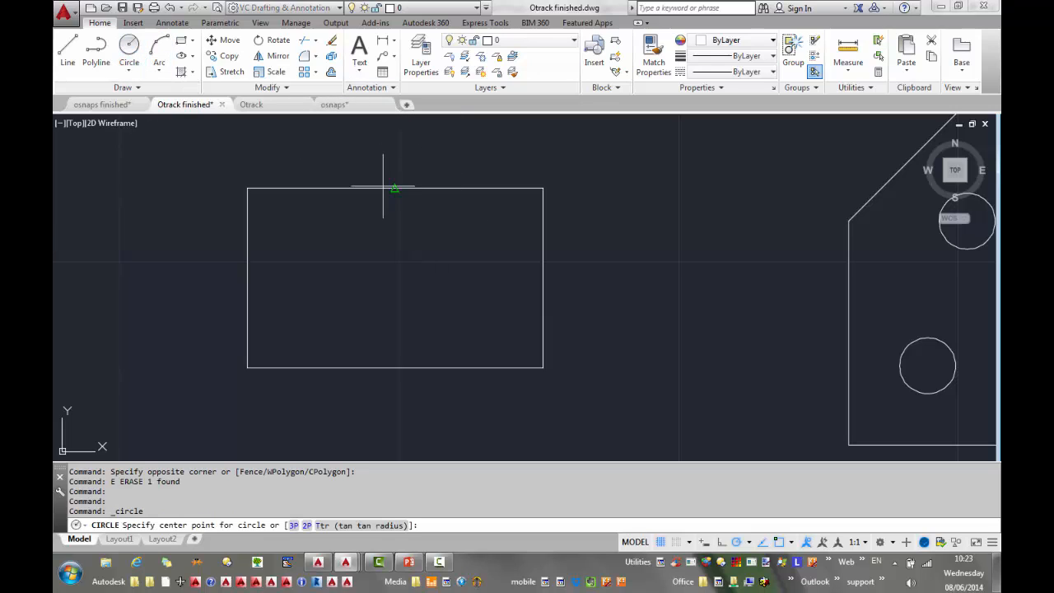
mouse_move(395, 190)
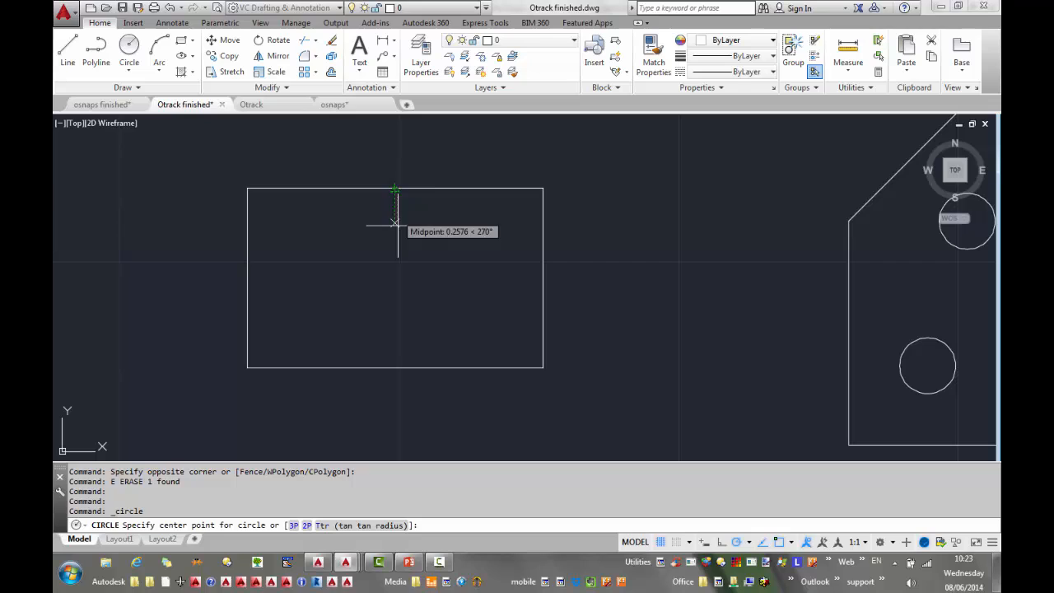
mouse_move(543, 278)
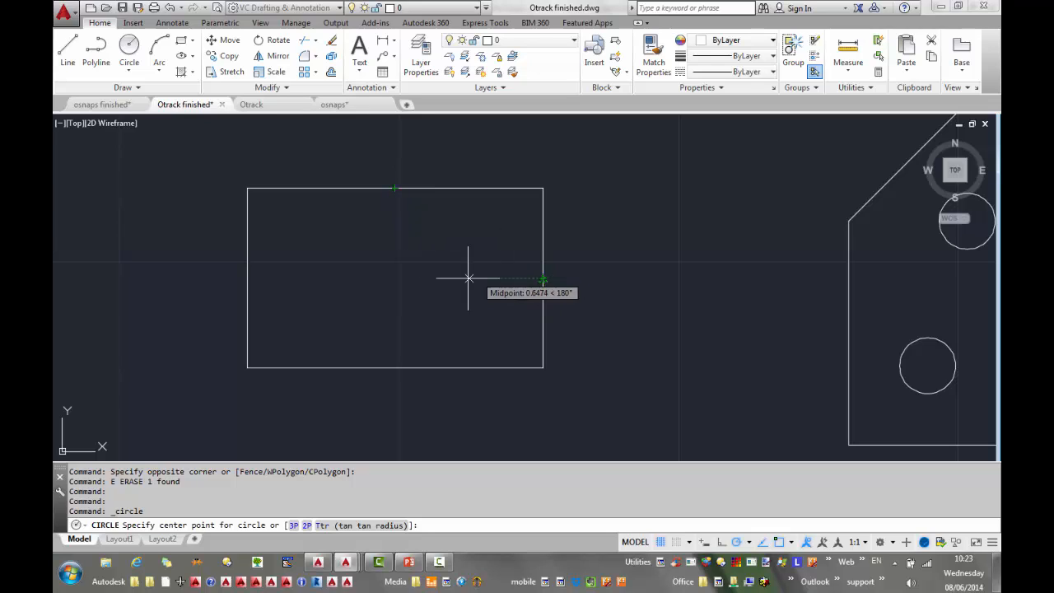
click(395, 278)
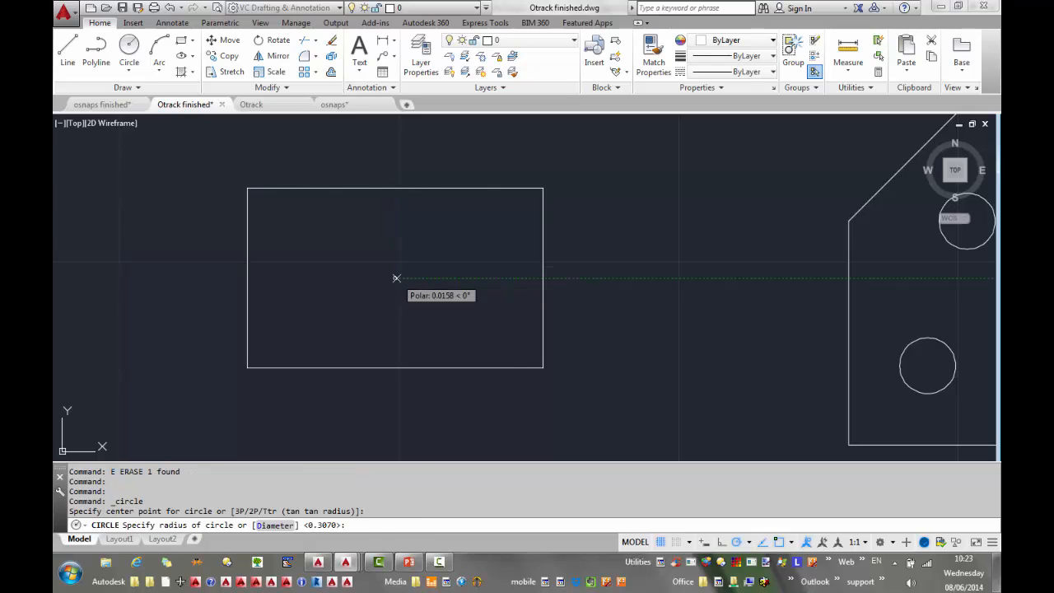
right_click(396, 278)
click(429, 289)
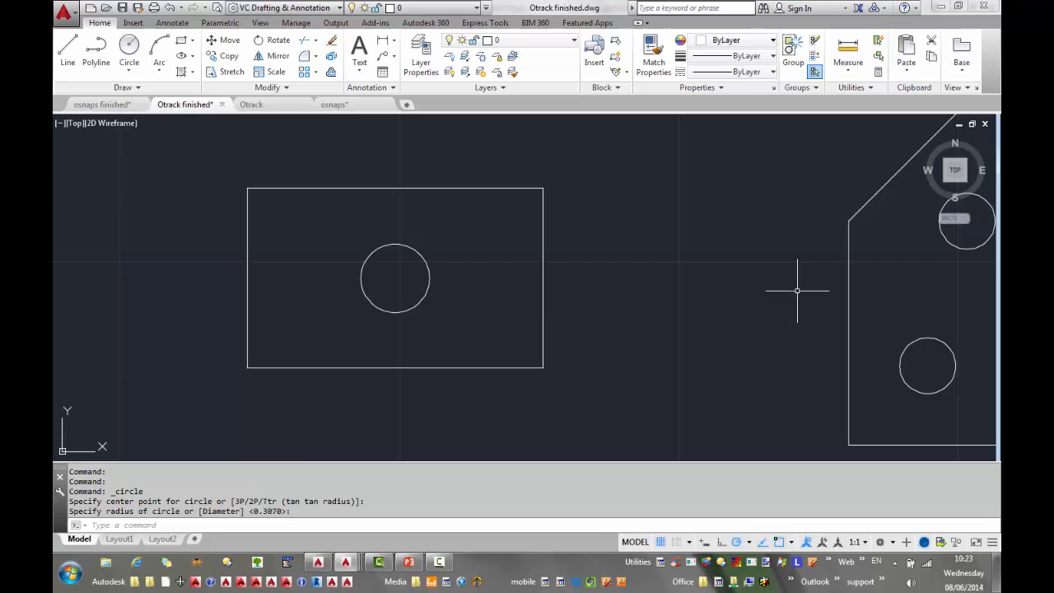
Compare the chamfered plate with its six holes against the blank plate in the Otrack drawing.
mouse_move(835, 288)
middle_down()
mouse_move(365, 299)
mouse_move(341, 288)
middle_up()
scroll(527, 293, down, 2)
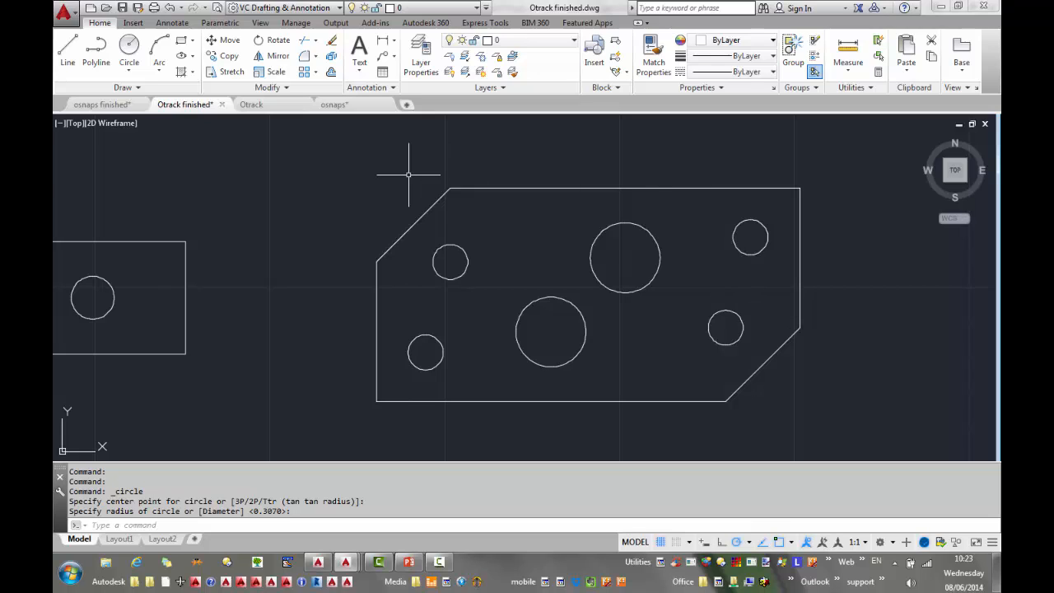
click(252, 105)
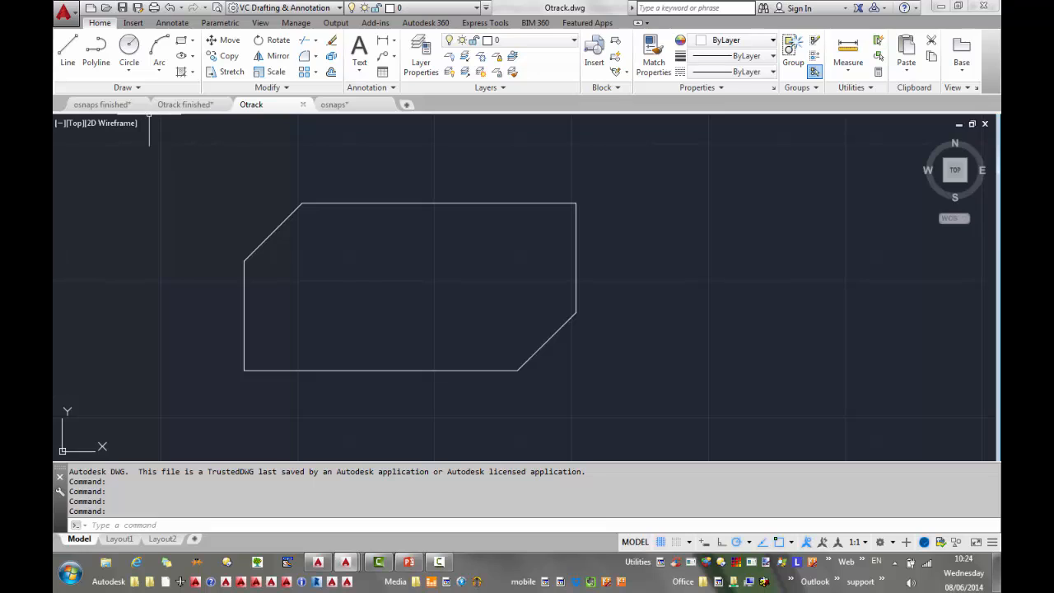
click(184, 105)
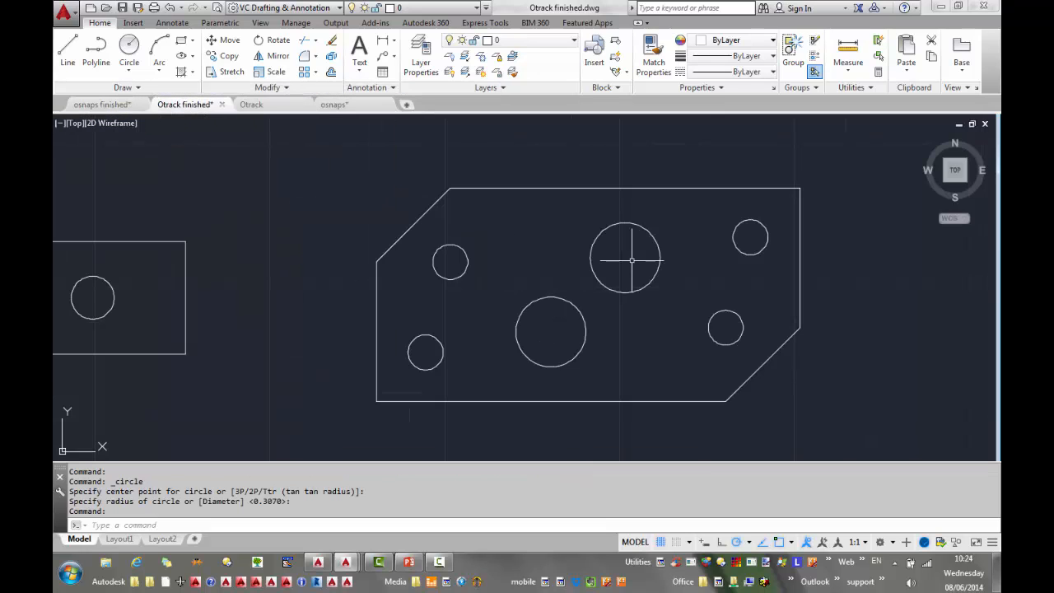
Check the size of the small circle near the finished plate's upper-right corner in its properties.
click(612, 291)
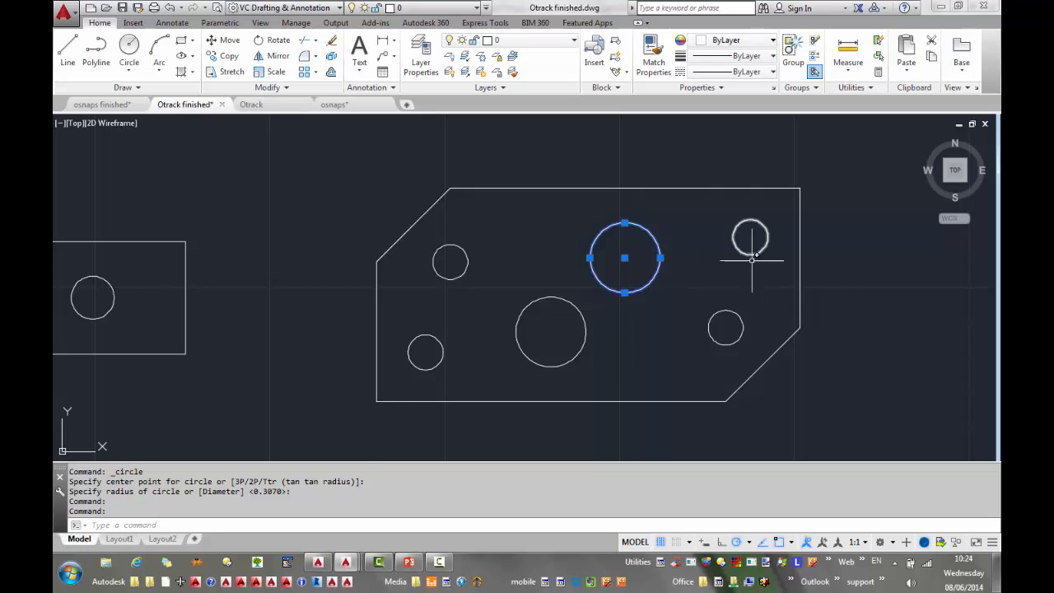
key(Escape)
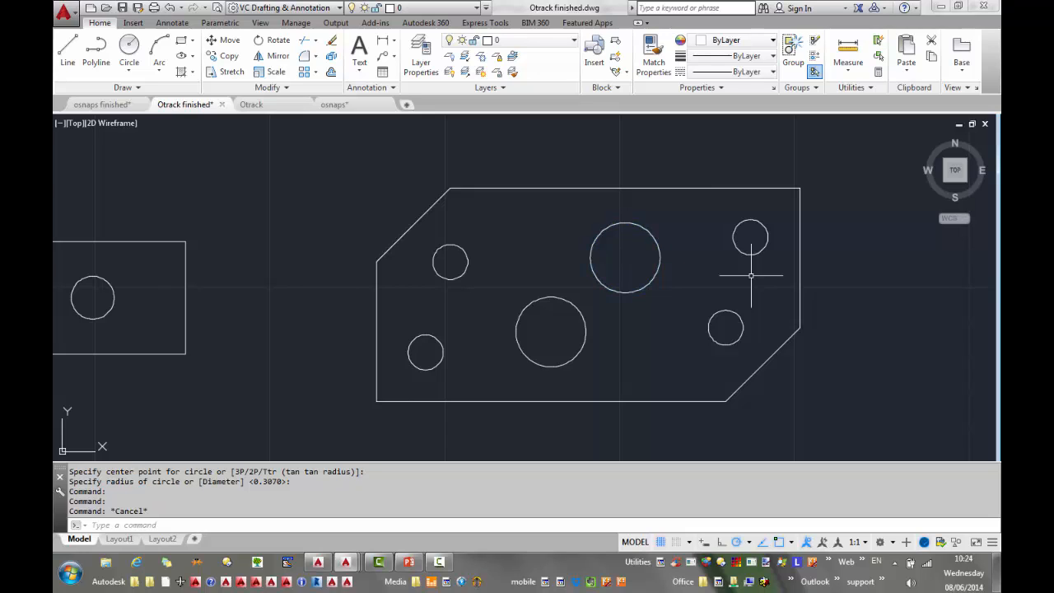
click(751, 254)
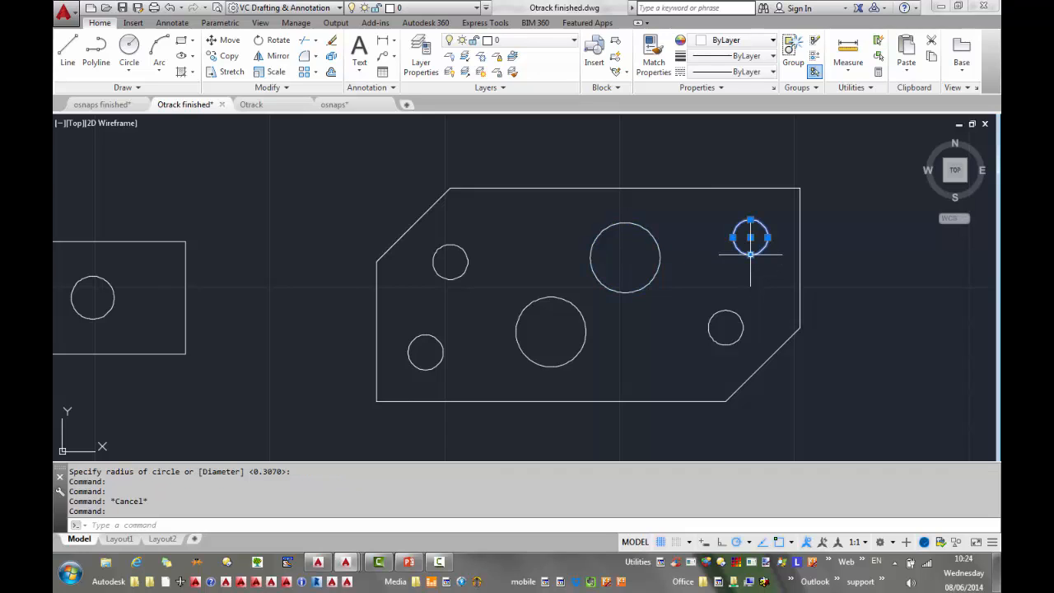
key(ctrl+1)
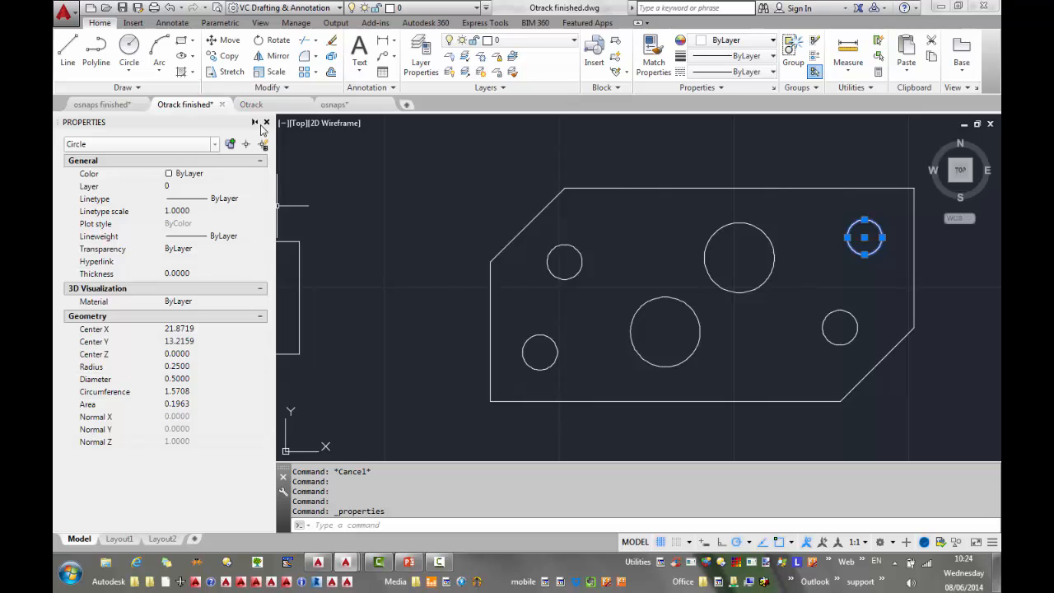
click(267, 122)
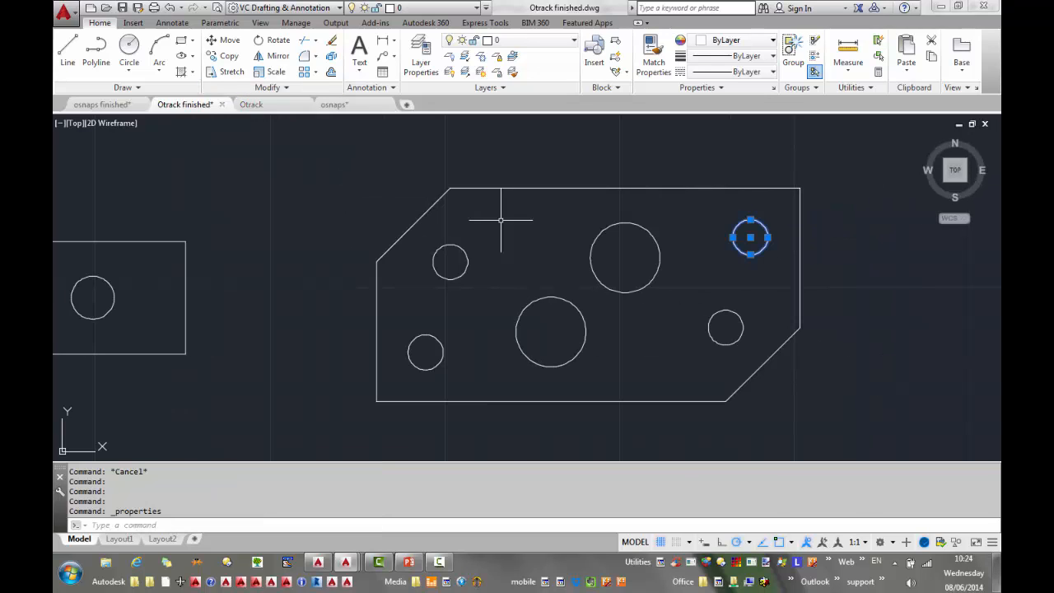
Switch to the Otrack drawing and turn off the Midpoint, Center and Node snaps, leaving only Endpoint on.
click(251, 105)
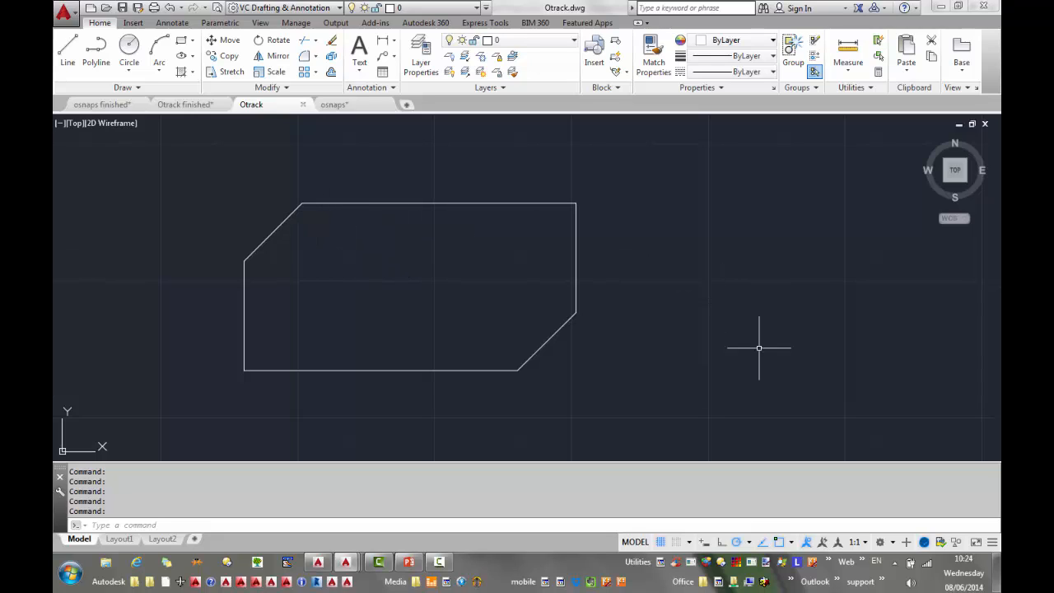
click(792, 544)
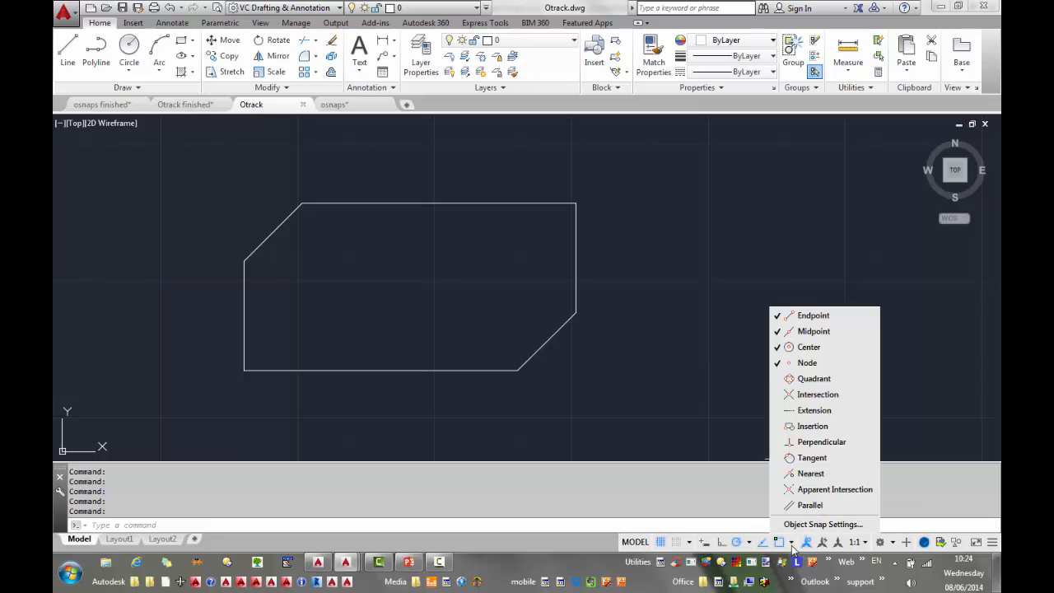
click(787, 333)
click(781, 349)
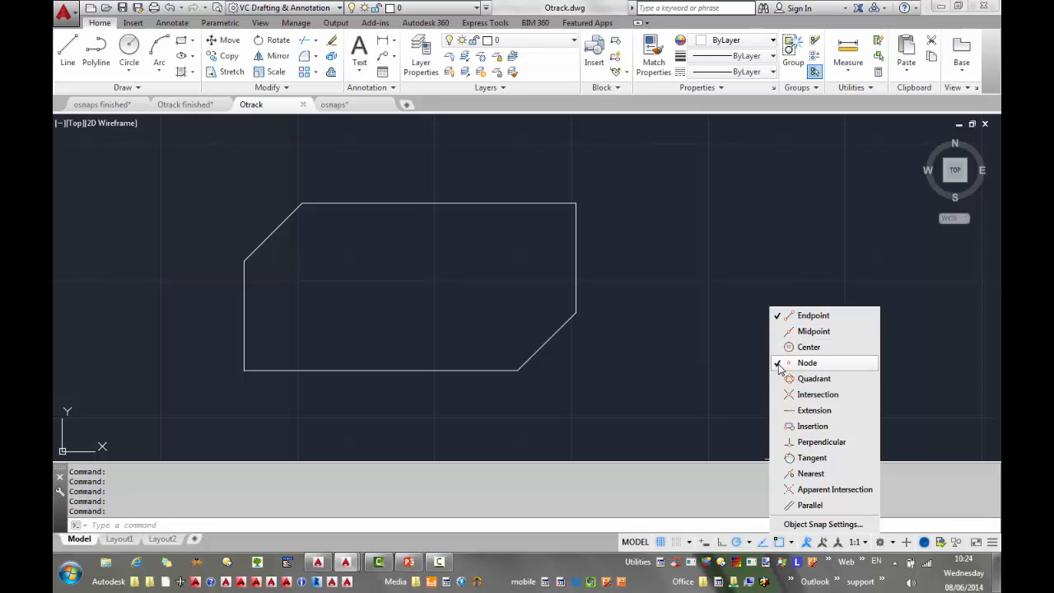
click(780, 363)
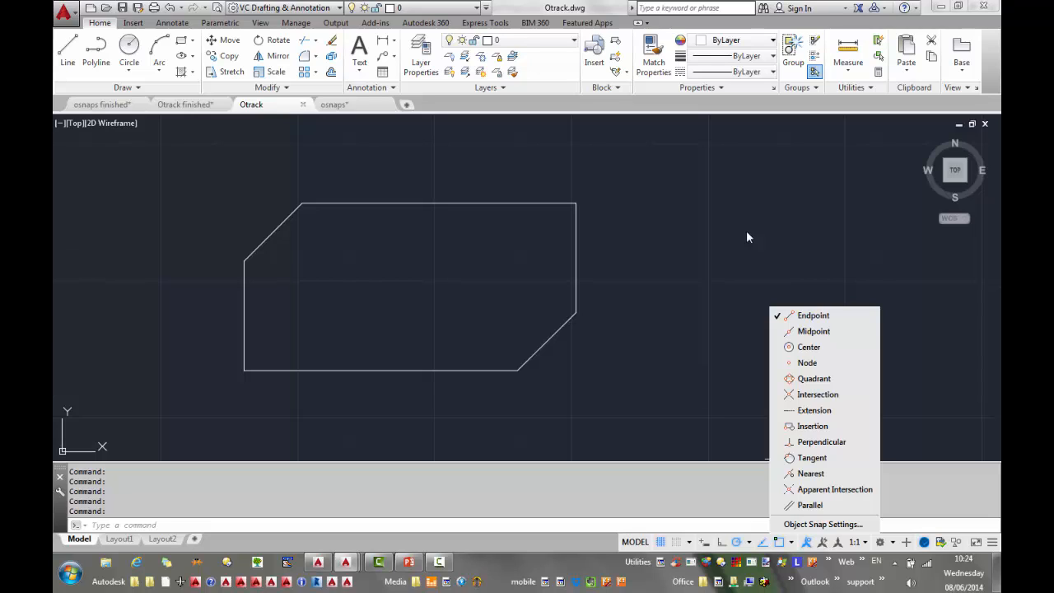
click(747, 230)
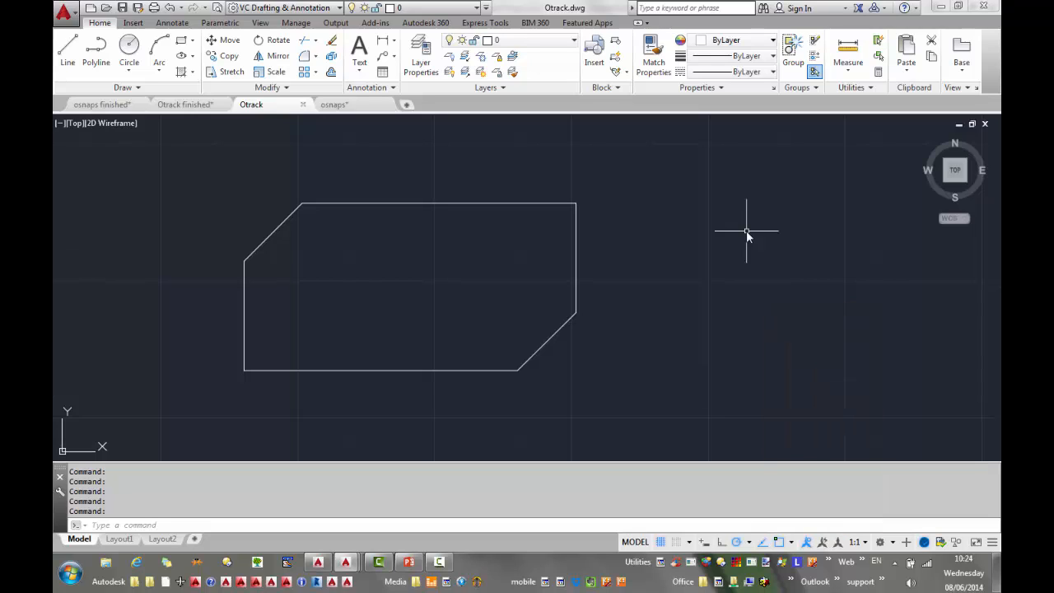
Draw a circle of diameter 0.5 centred where the tracking lines from the upper-left chamfer's two endpoints cross.
click(129, 52)
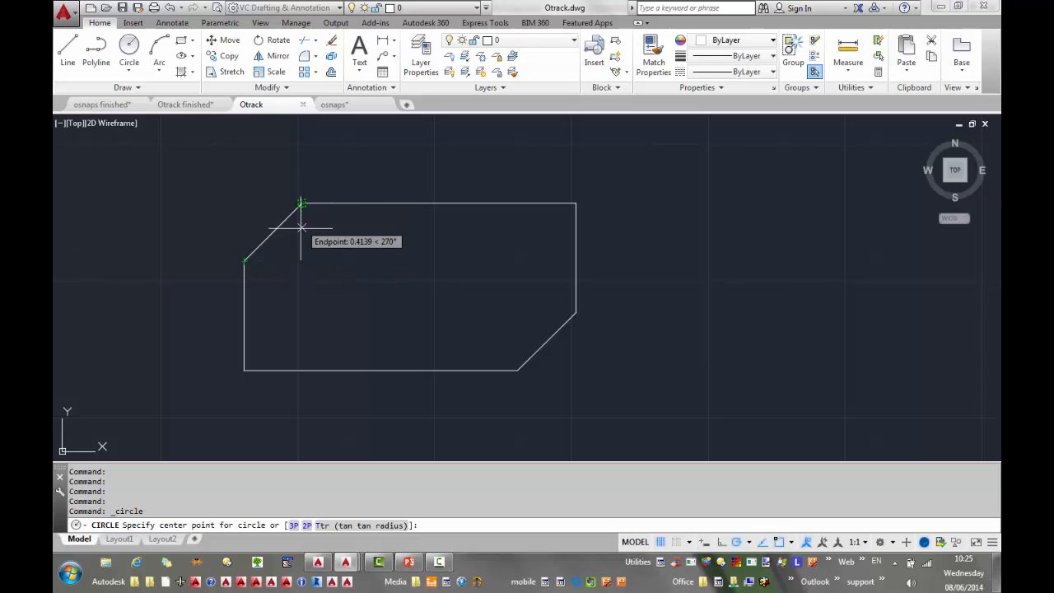
click(302, 260)
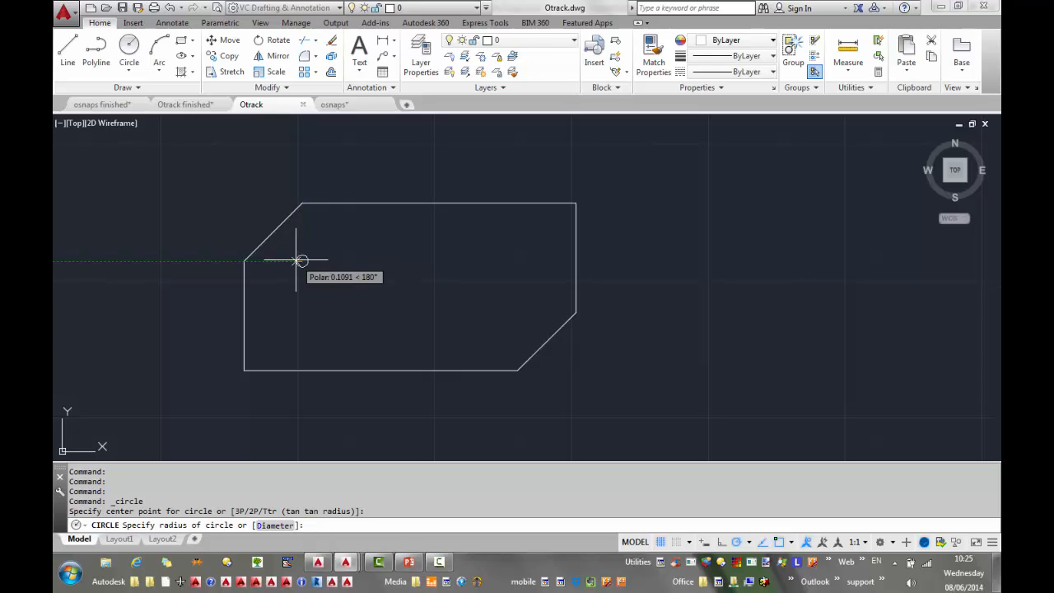
text(d)
key(Return)
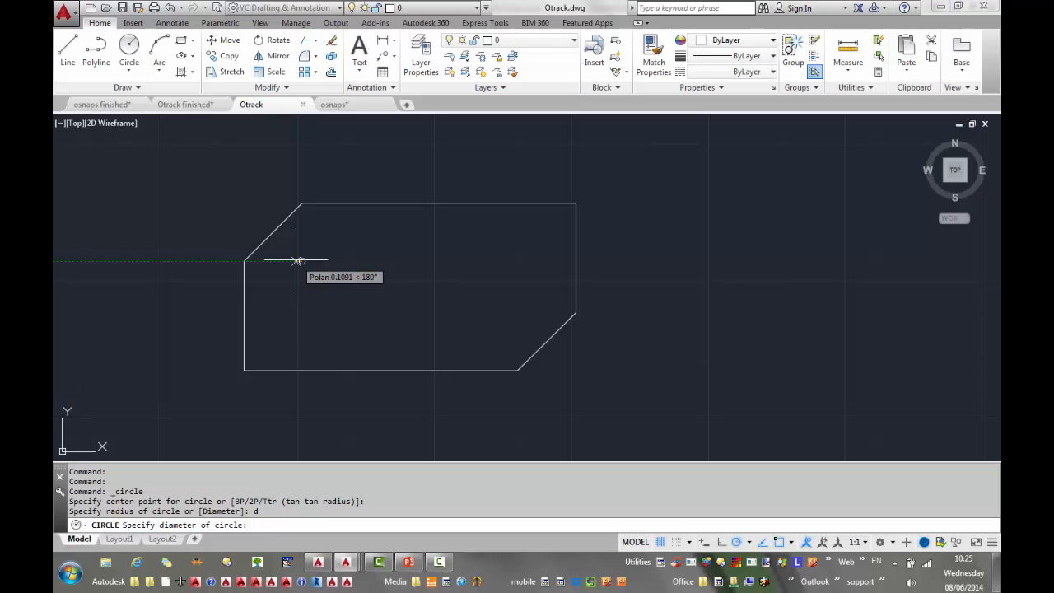
text(.5)
key(Return)
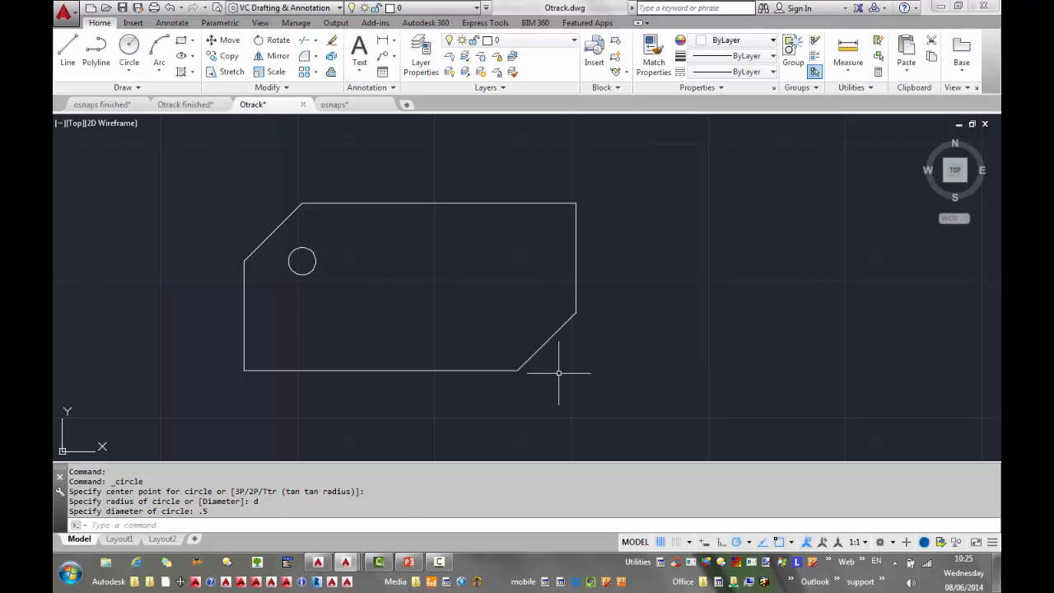
Draw a circle of radius 0.25 centred where the tracking lines from the lower-right chamfer's two endpoints cross.
key(Return)
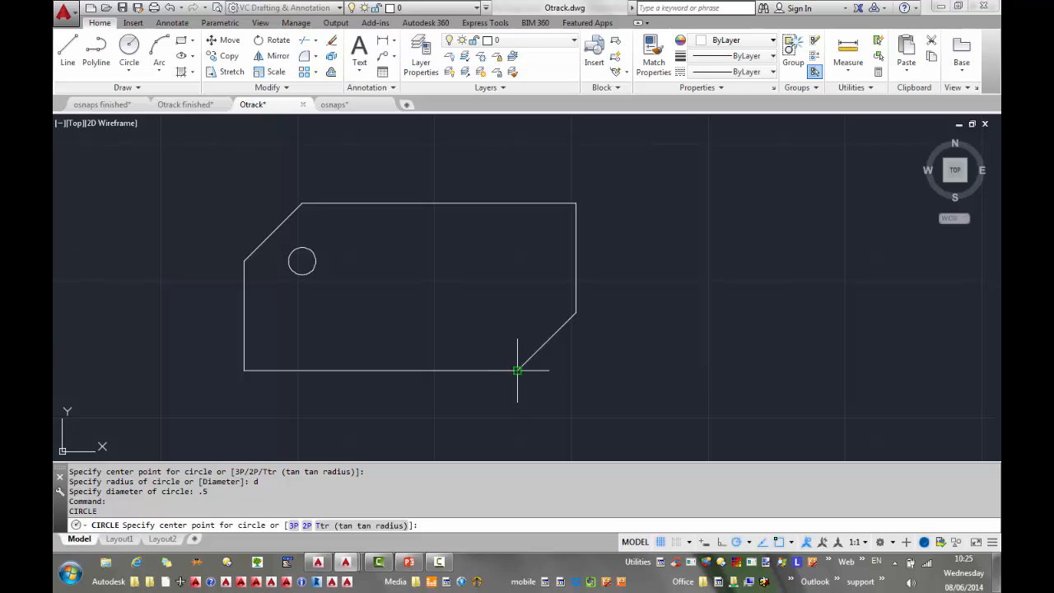
mouse_move(518, 370)
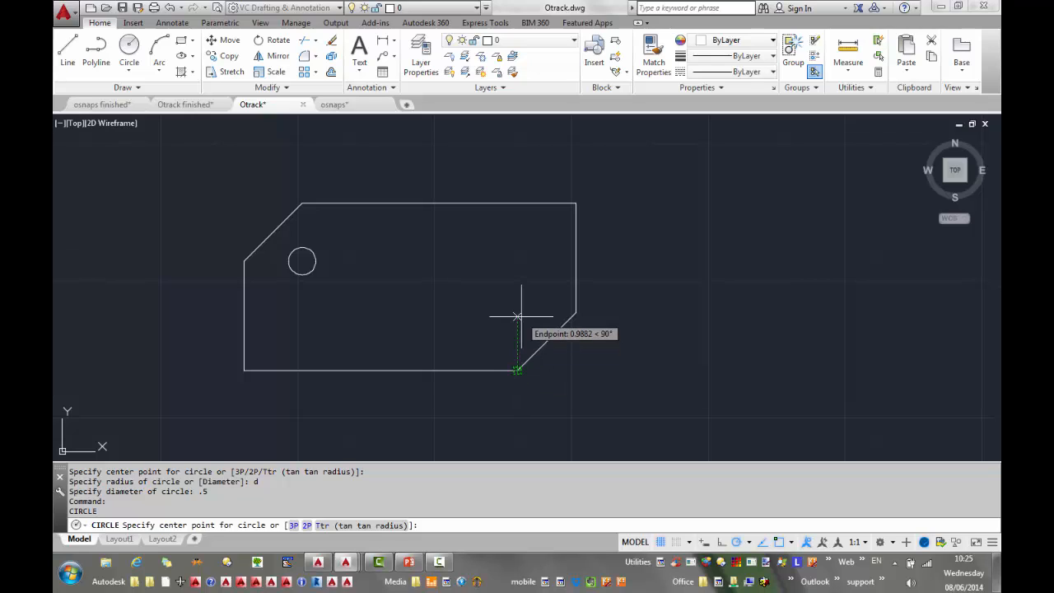
mouse_move(575, 311)
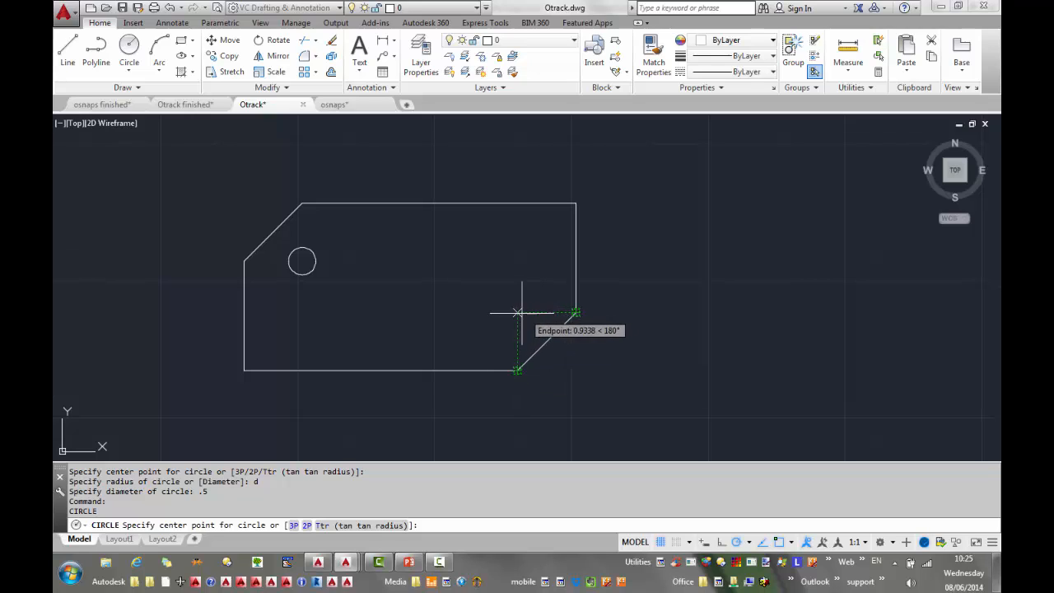
click(517, 312)
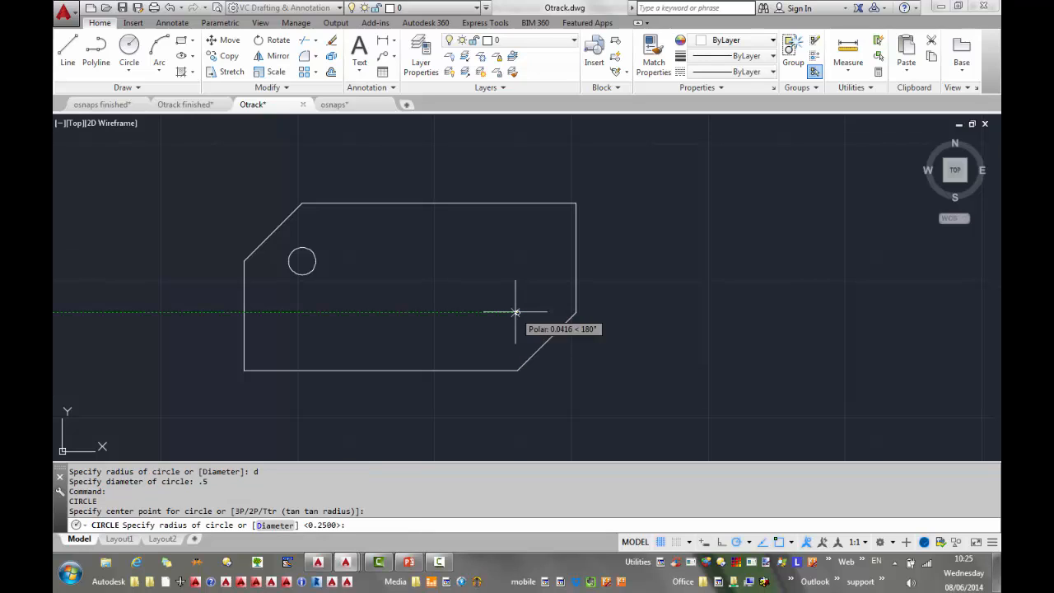
key(Return)
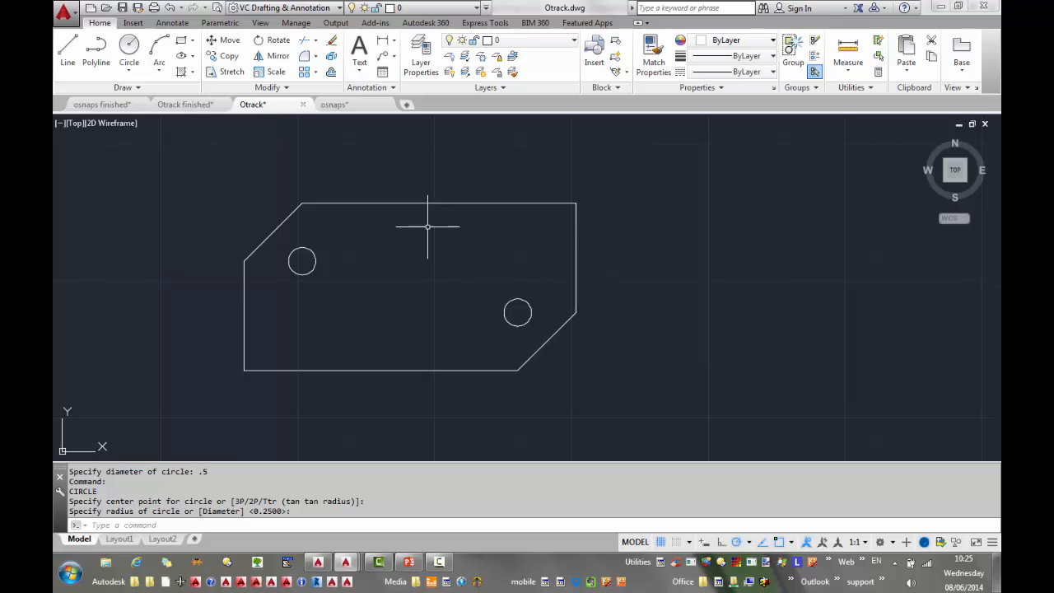
shift+right_click(704, 299)
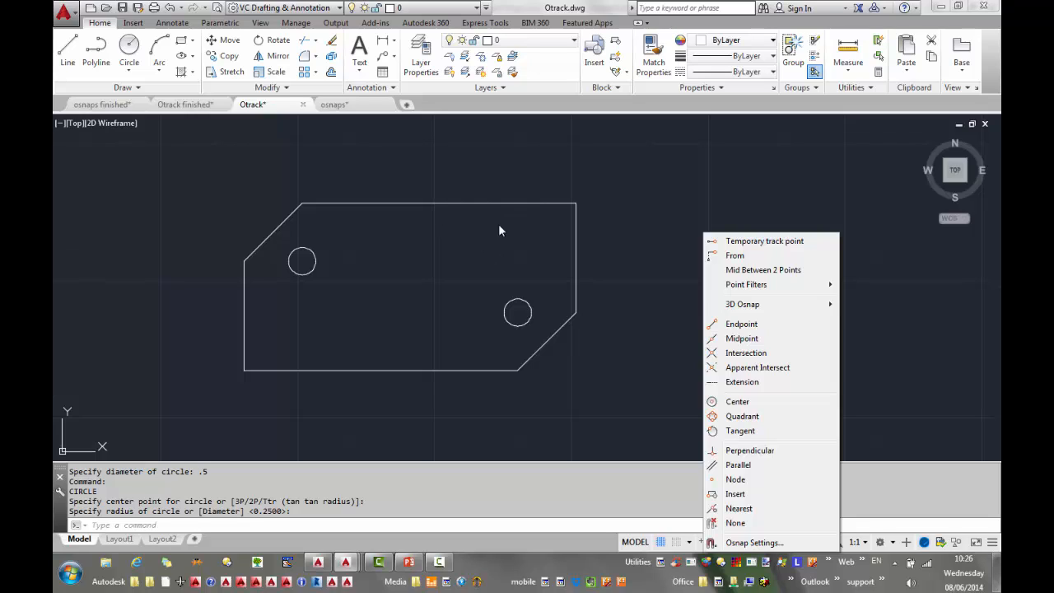
mouse_move(749, 285)
click(543, 507)
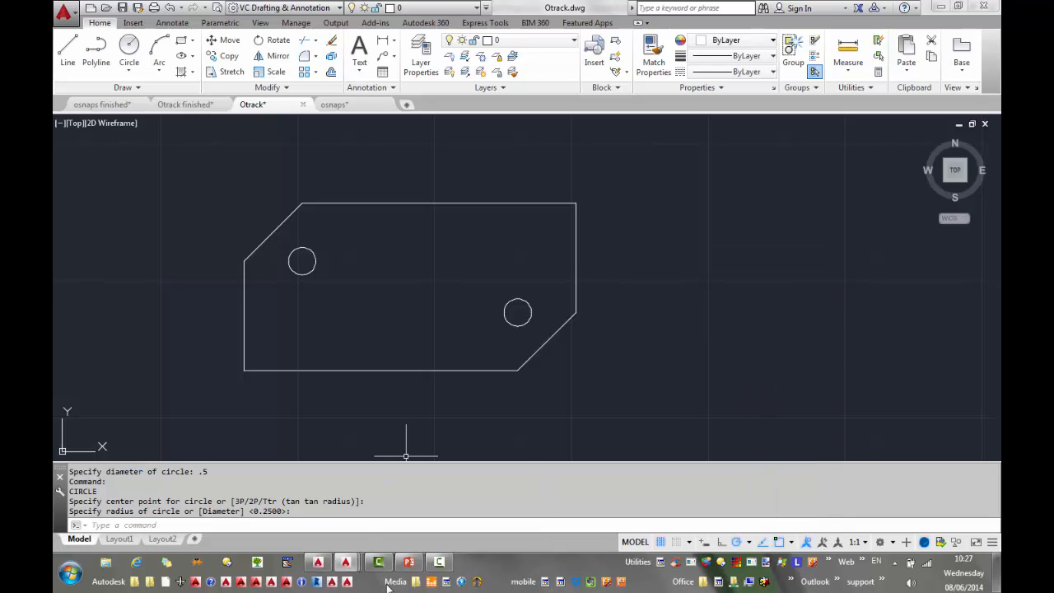
Start a circle and set temporary tracking points at the midpoints of the plate's upper edge and right-hand edge.
click(130, 51)
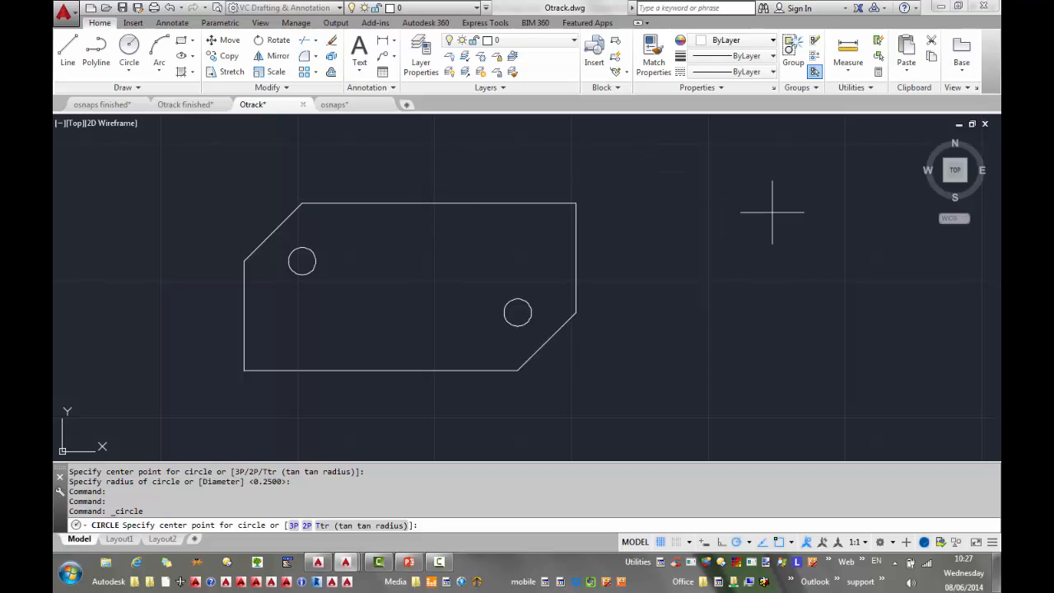
text(tt)
key(Return)
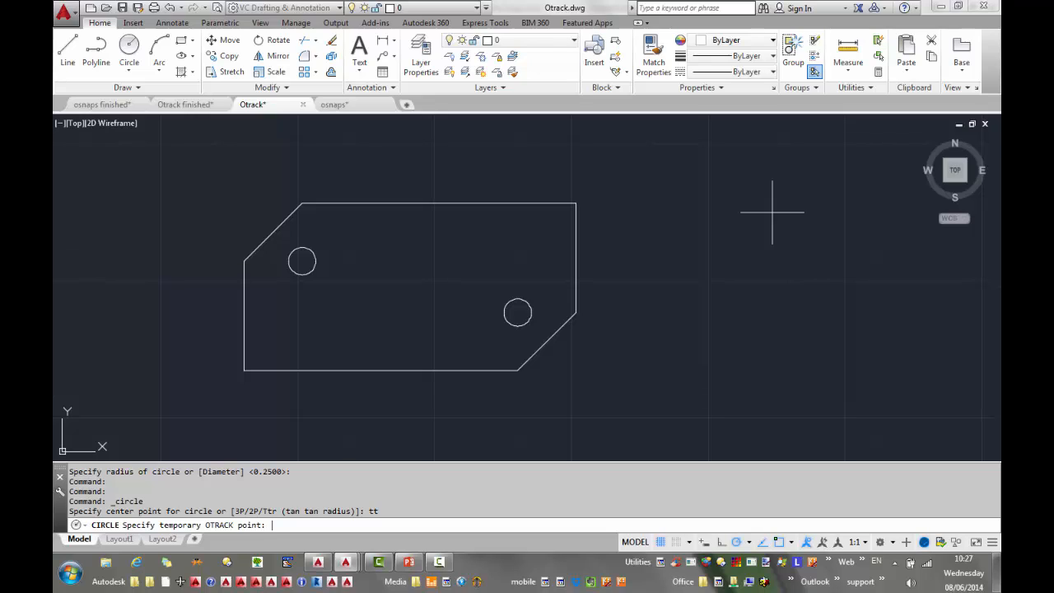
text(mid)
key(Return)
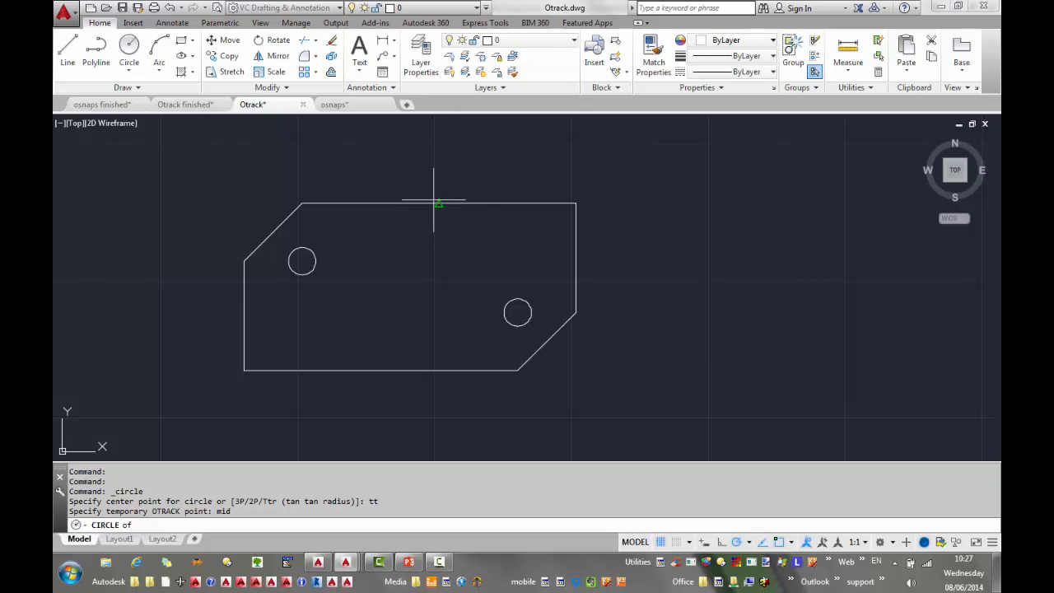
click(437, 204)
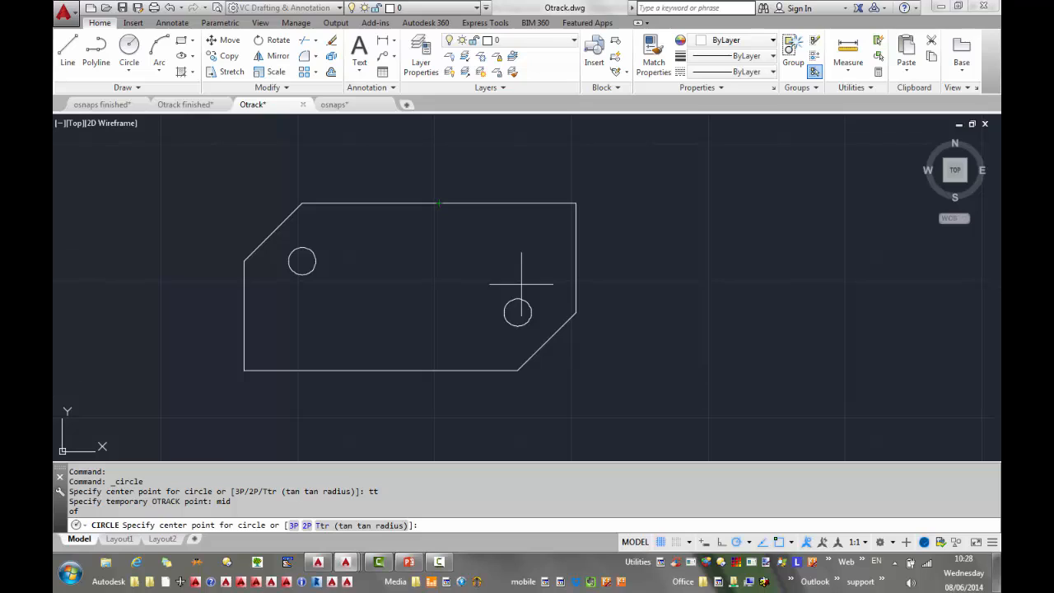
text(tt)
key(Return)
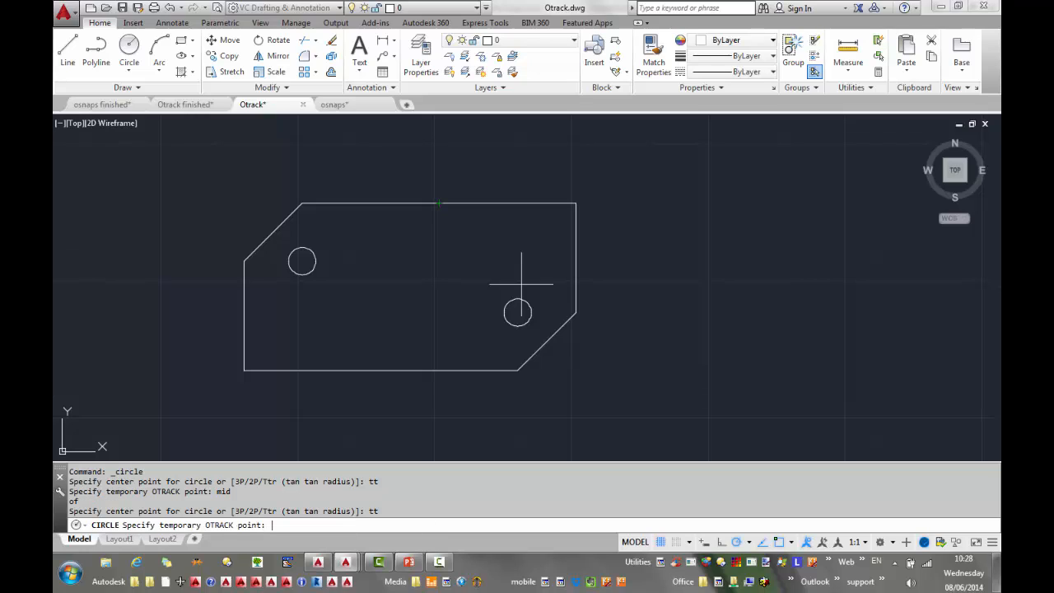
text(mid)
key(Return)
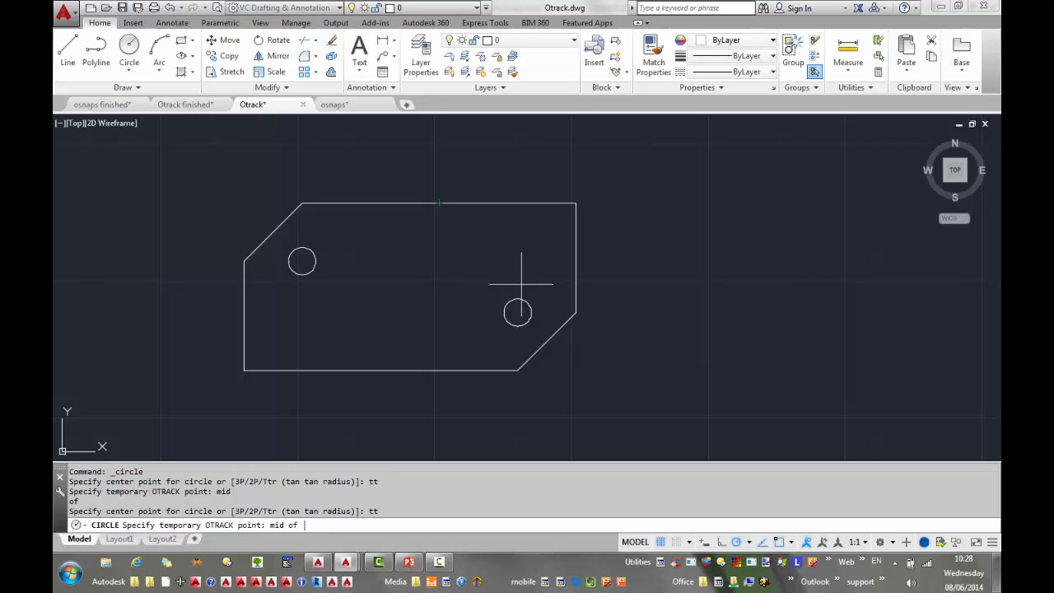
click(576, 258)
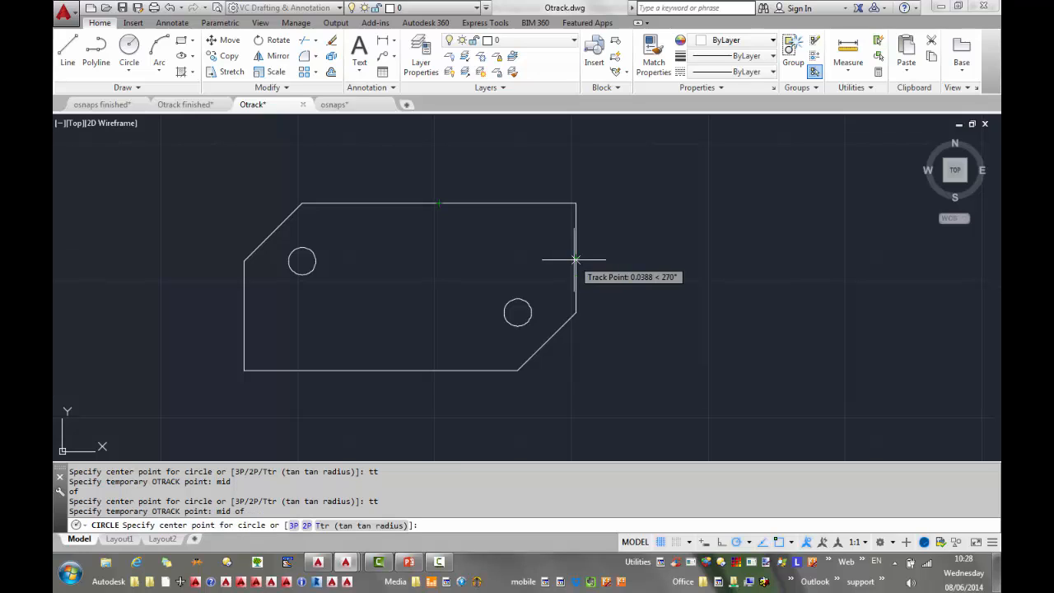
Centre the circle where the two midpoint tracking lines cross and give it a diameter of 1.
click(436, 258)
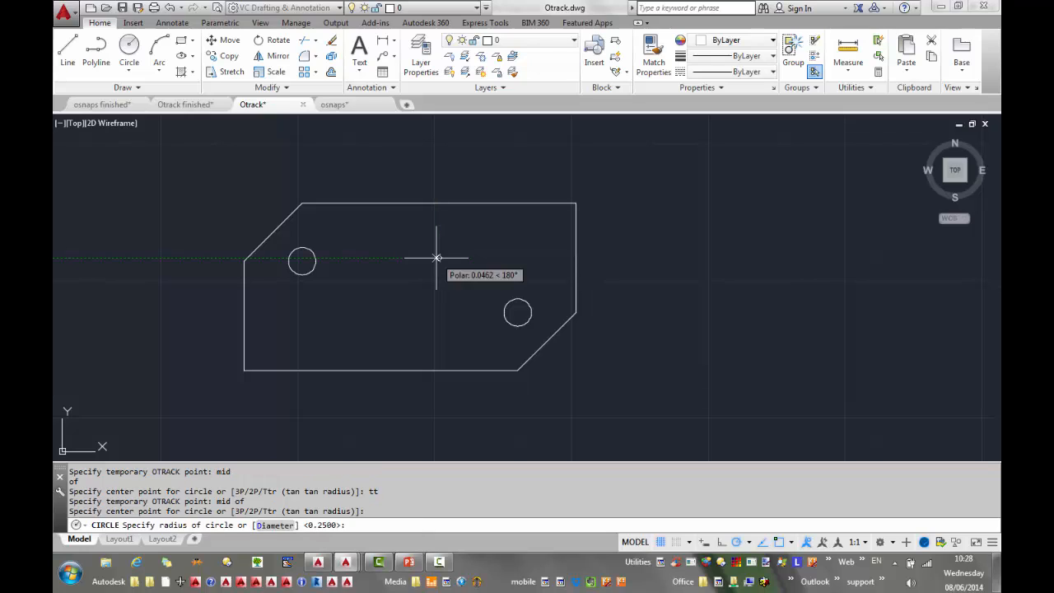
text(d)
key(Return)
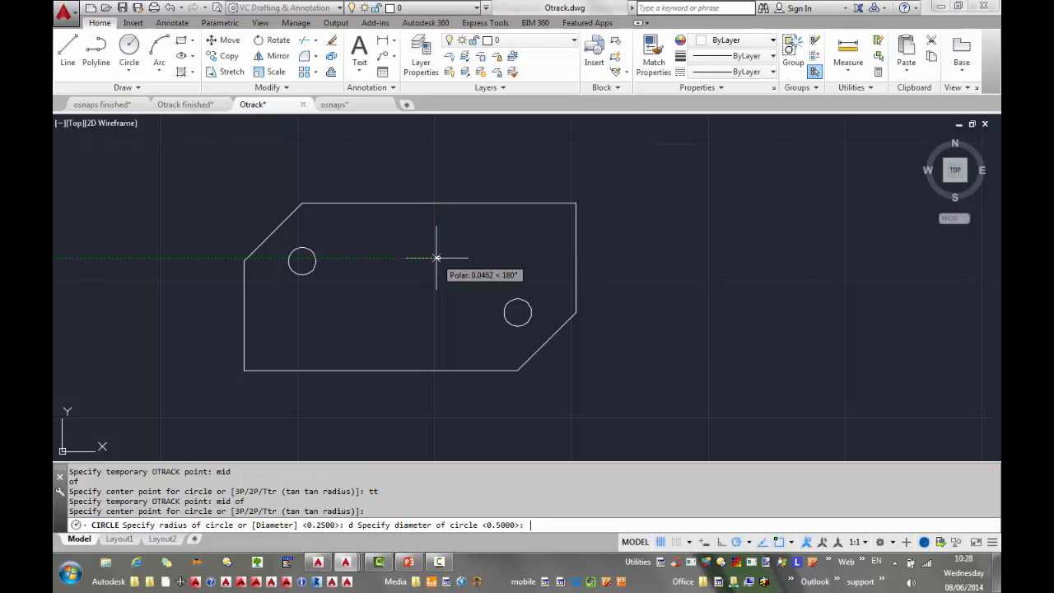
text(1)
key(Return)
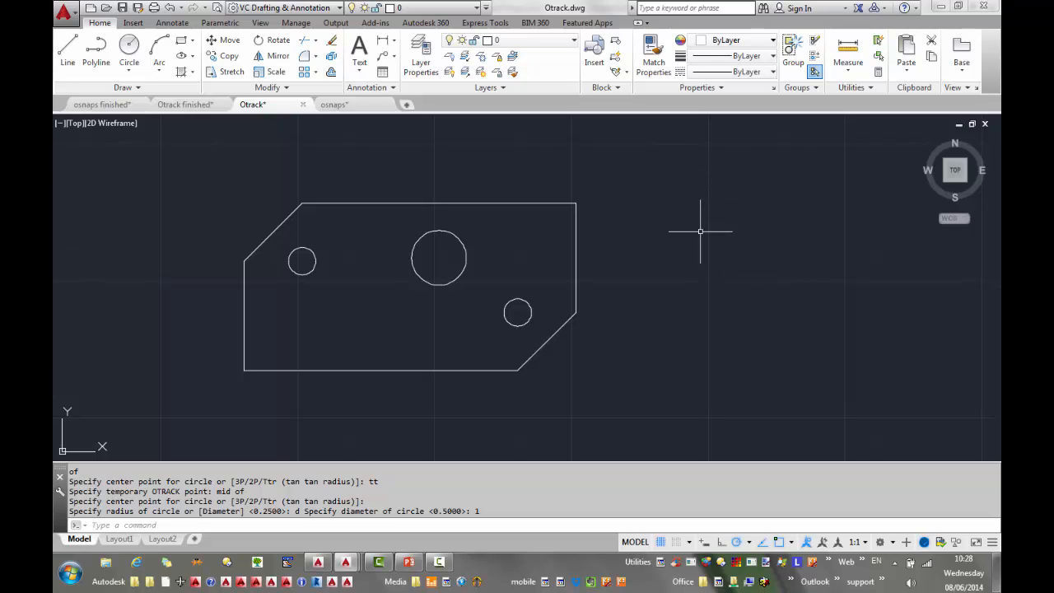
Draw a circle of radius 0.5 where the tracking lines from temporary track points at the plate's lower-edge and left-hand-edge midpoints cross.
key(Return)
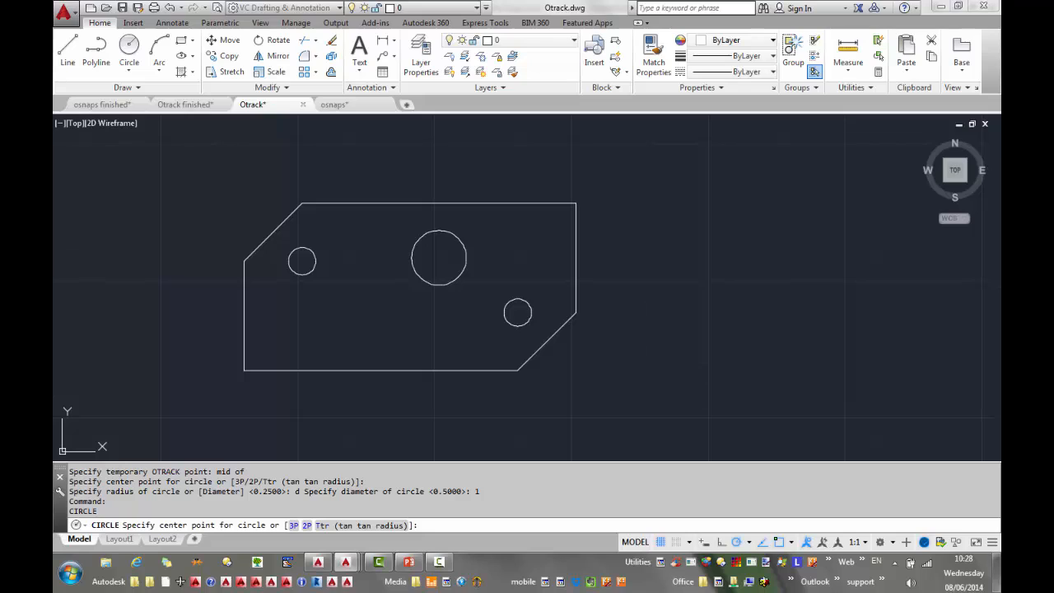
text(tt)
key(Return)
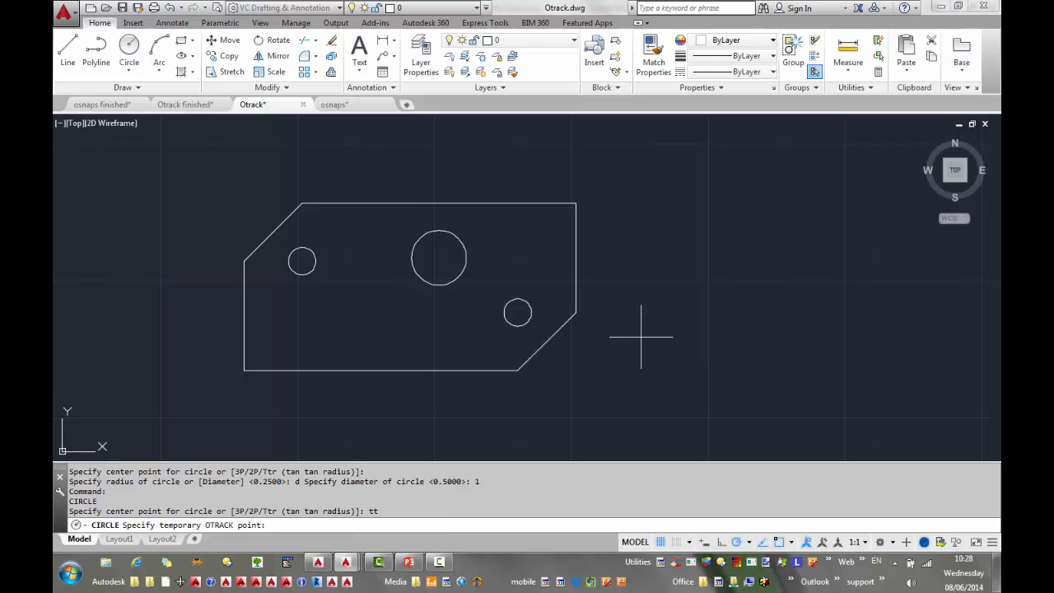
text(mid)
key(Return)
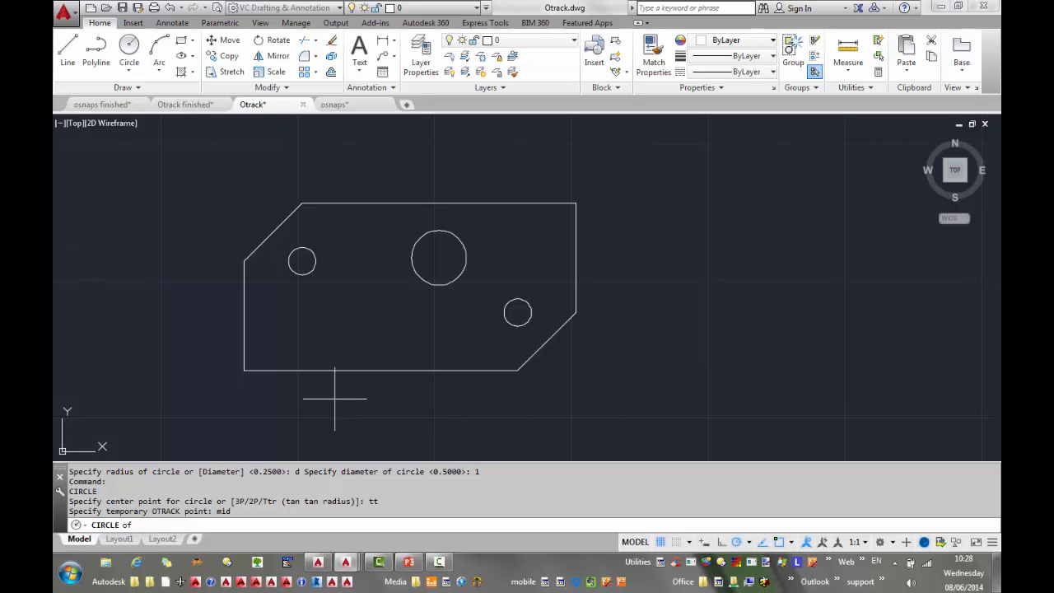
click(381, 370)
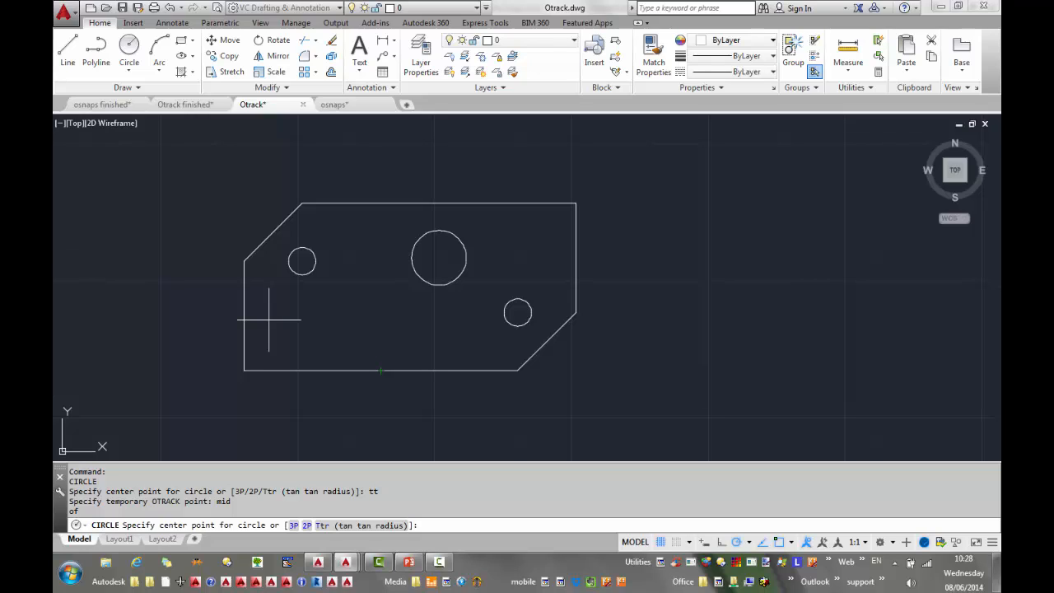
text(tt)
key(Return)
text(mi)
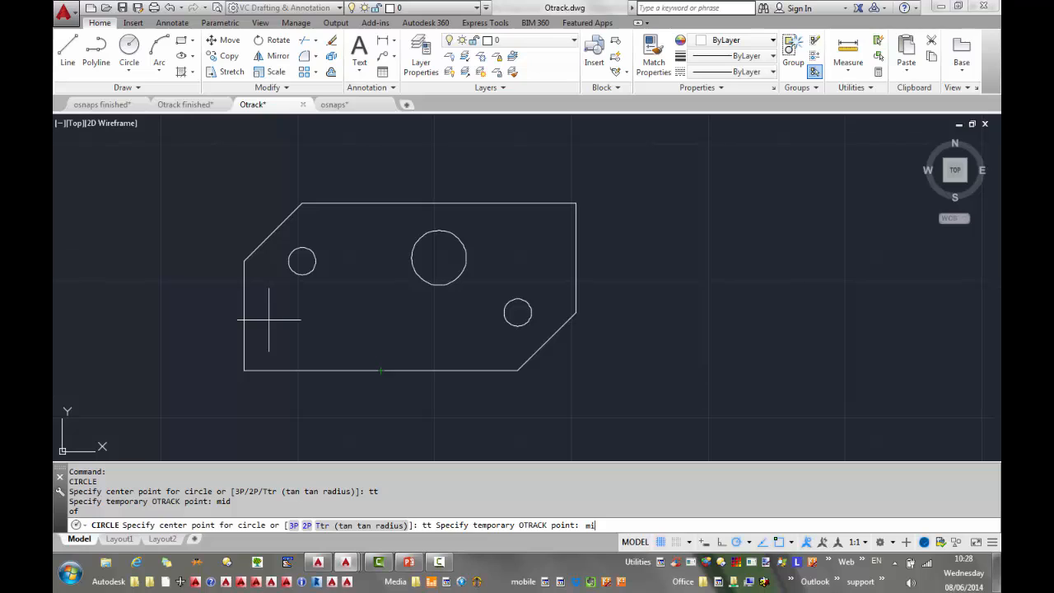
text(d)
key(Return)
click(245, 314)
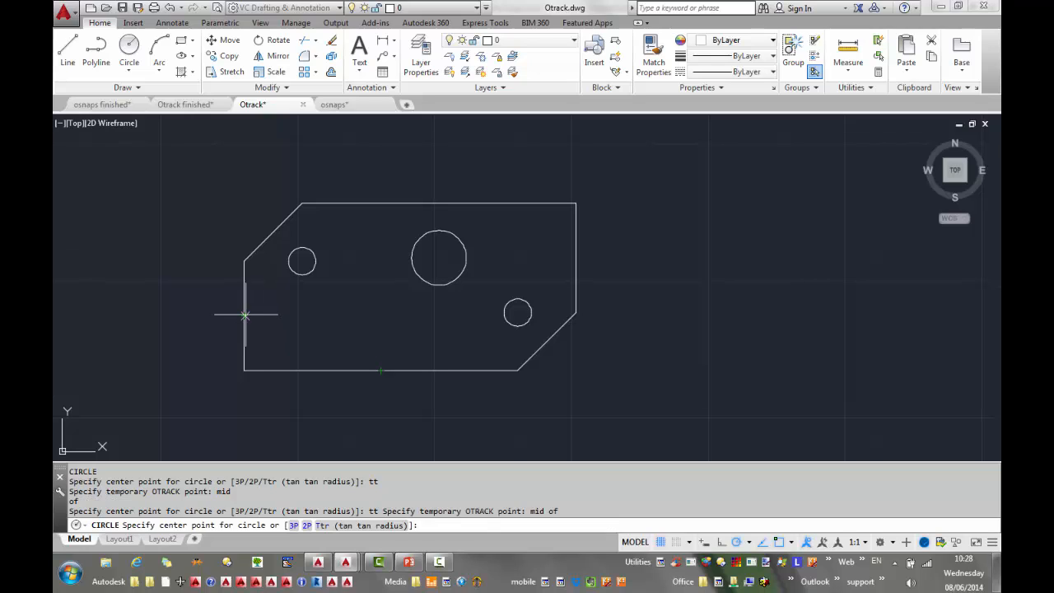
click(381, 314)
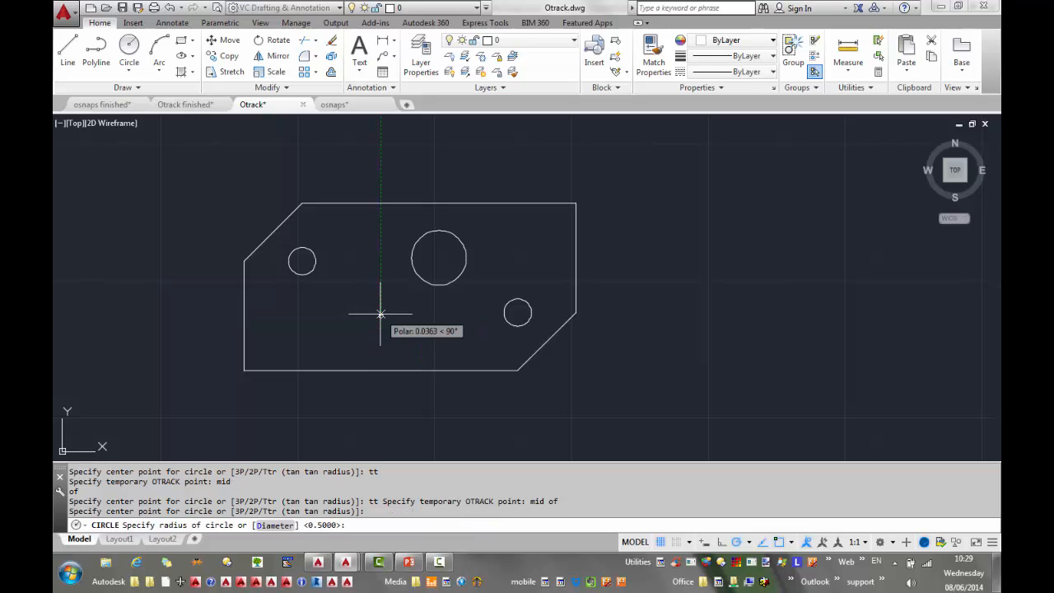
key(Return)
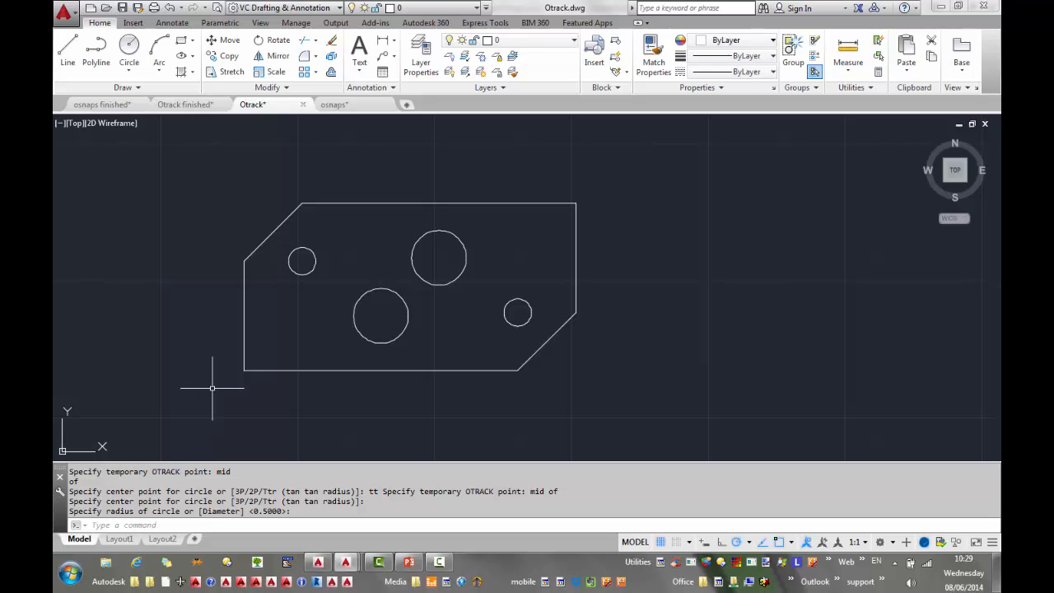
In the Otrack finished drawing, set the polar increment angle to 45 and let object snap tracking use all polar angle settings.
click(180, 105)
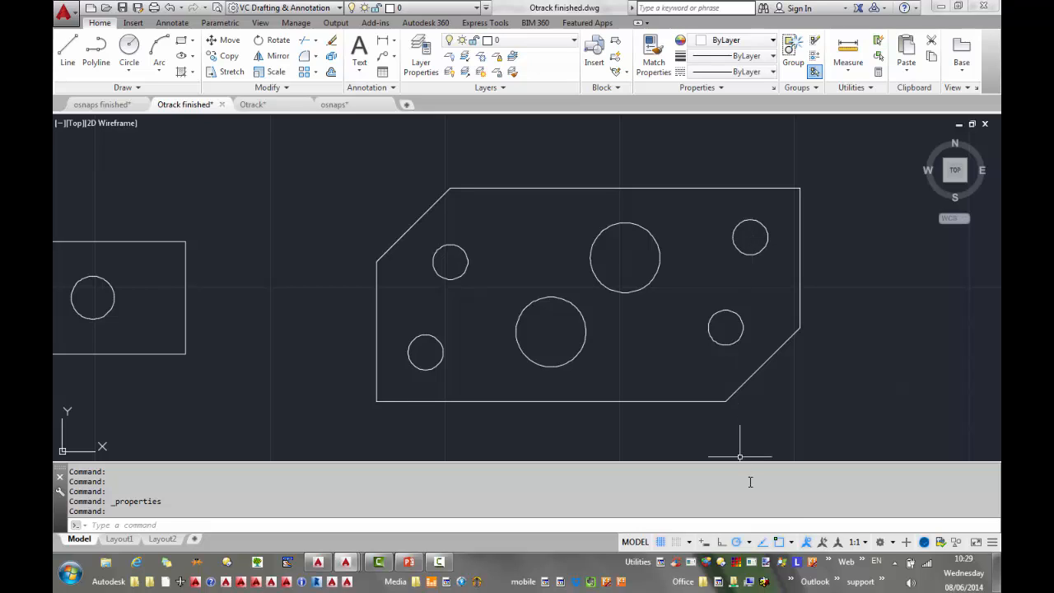
right_click(741, 544)
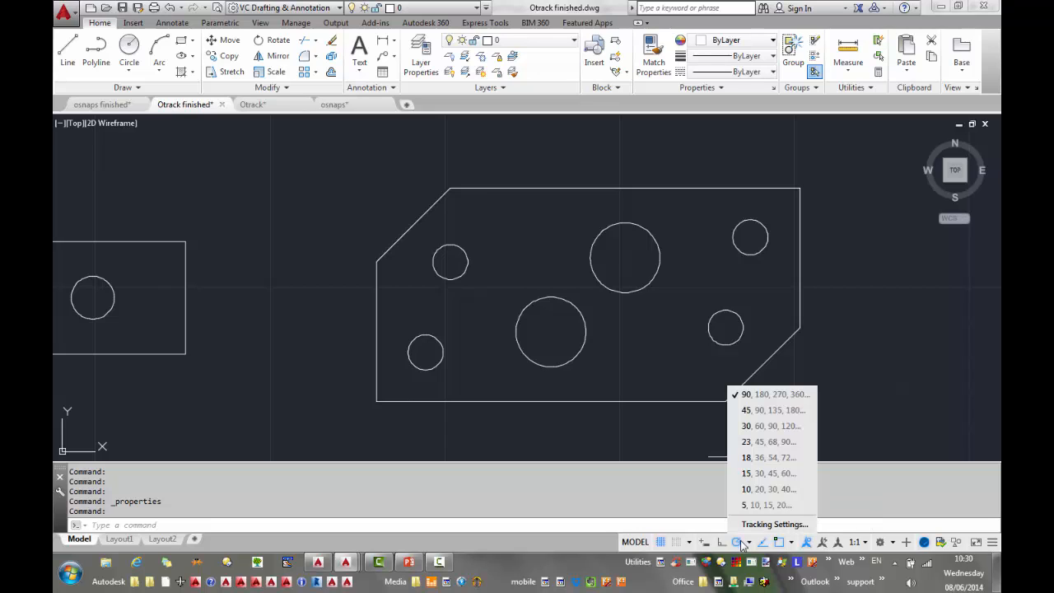
click(755, 525)
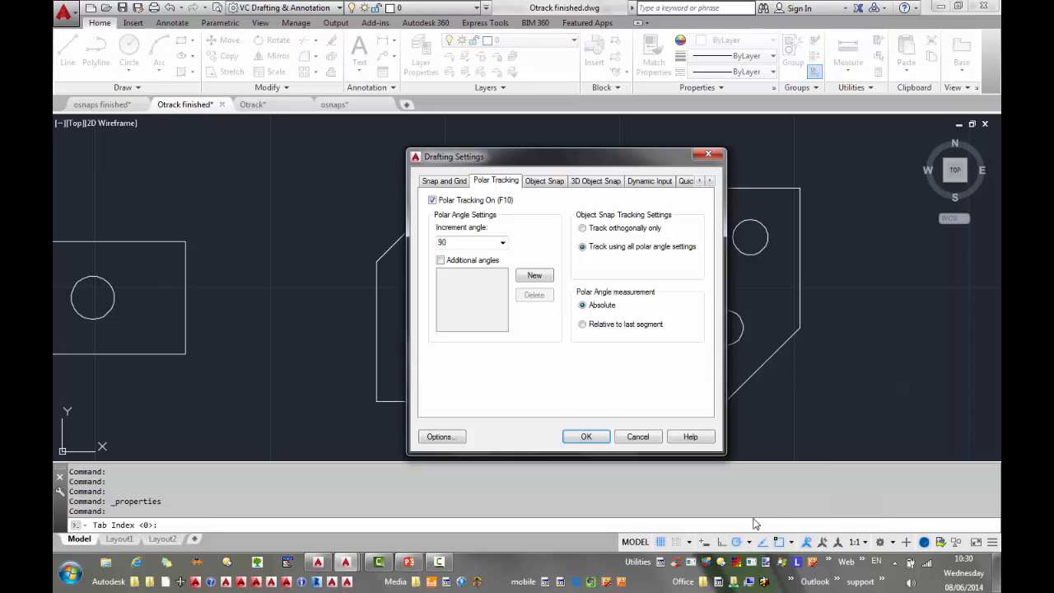
click(583, 229)
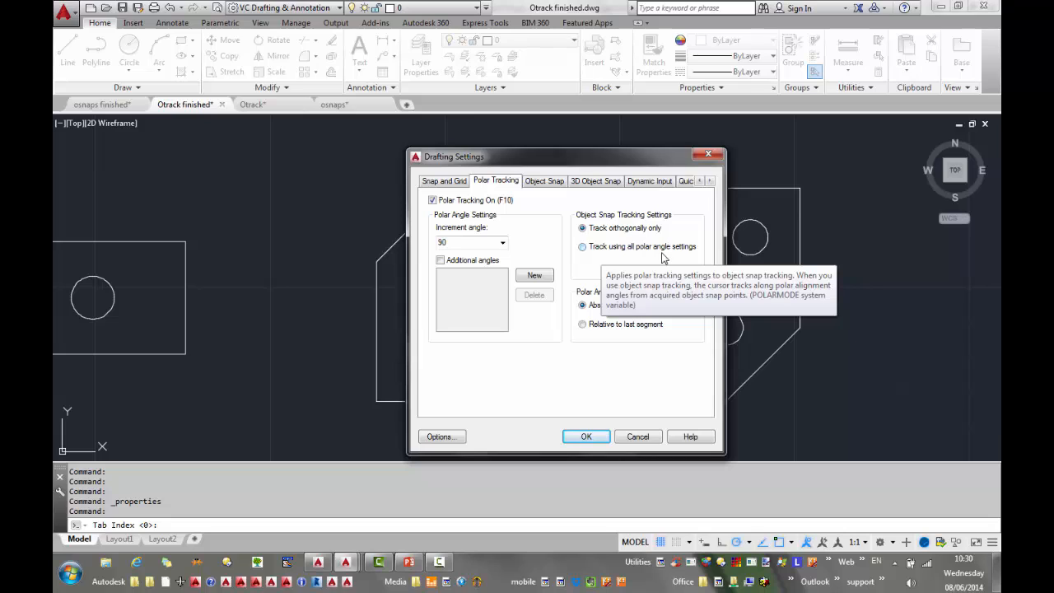
click(583, 247)
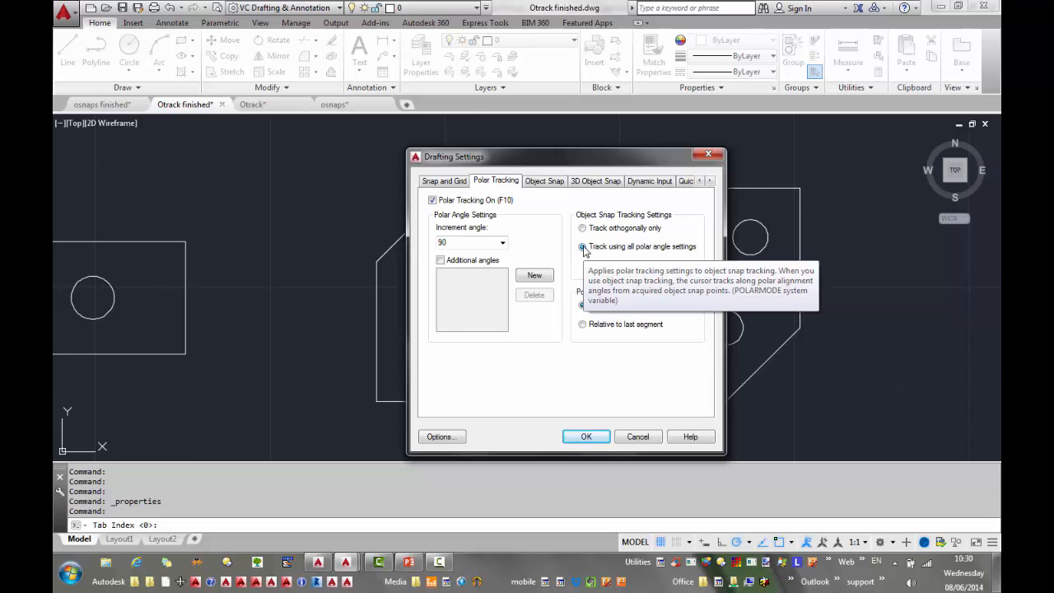
click(503, 242)
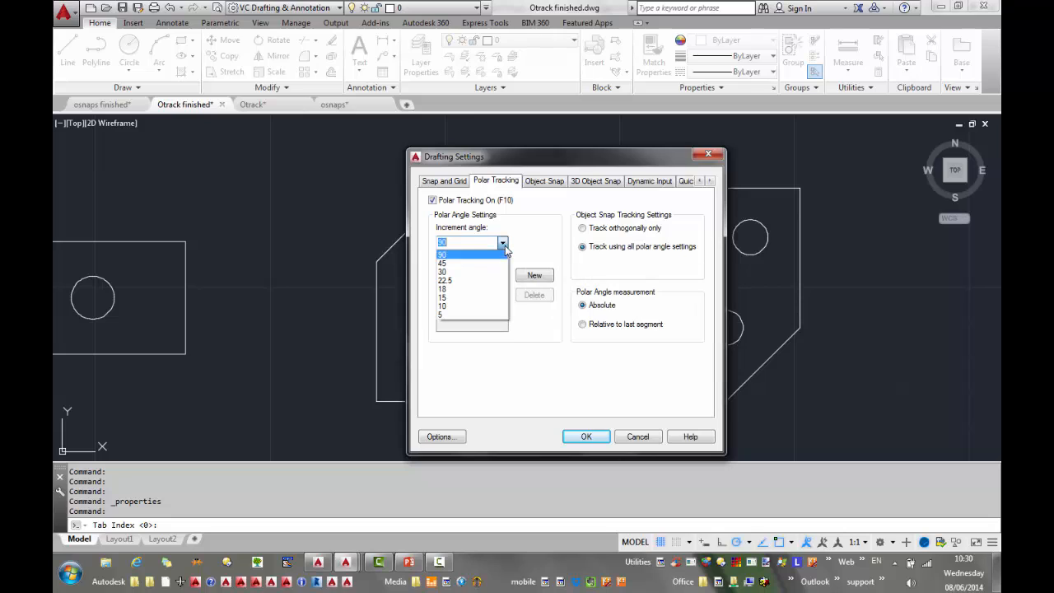
click(489, 264)
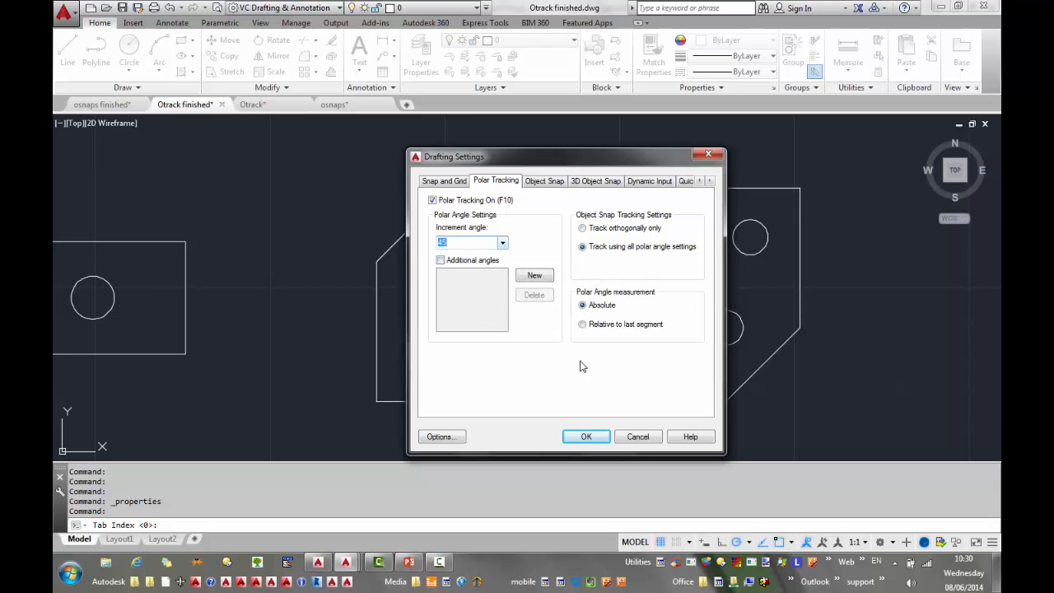
click(586, 437)
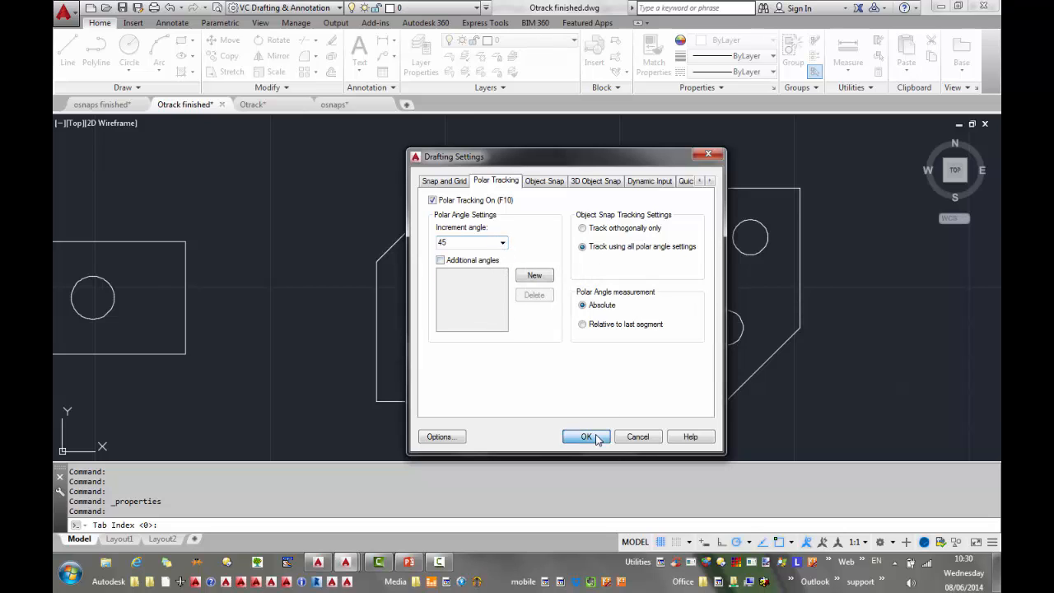
click(749, 542)
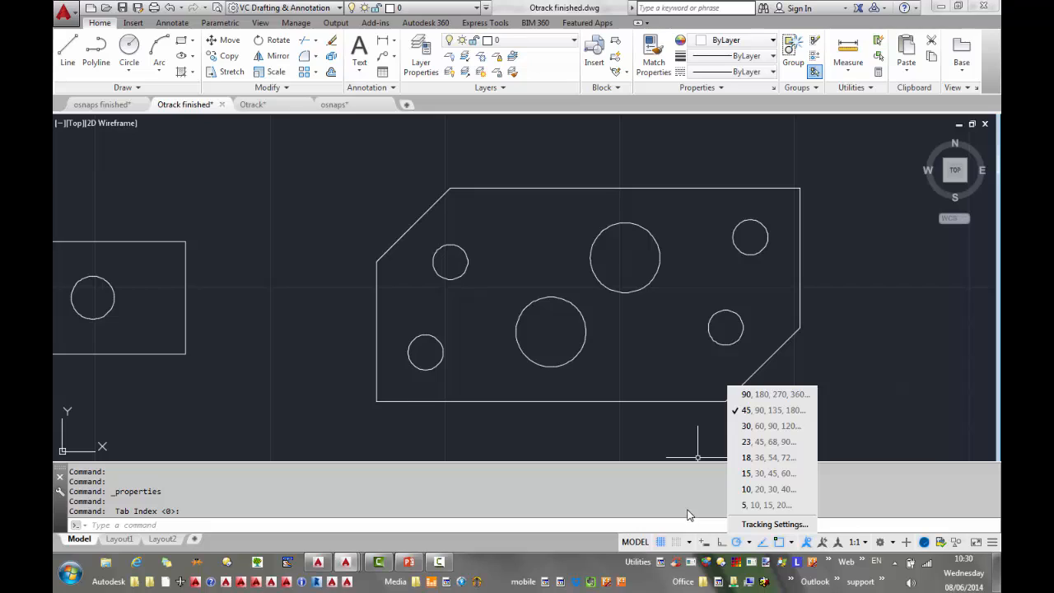
click(689, 511)
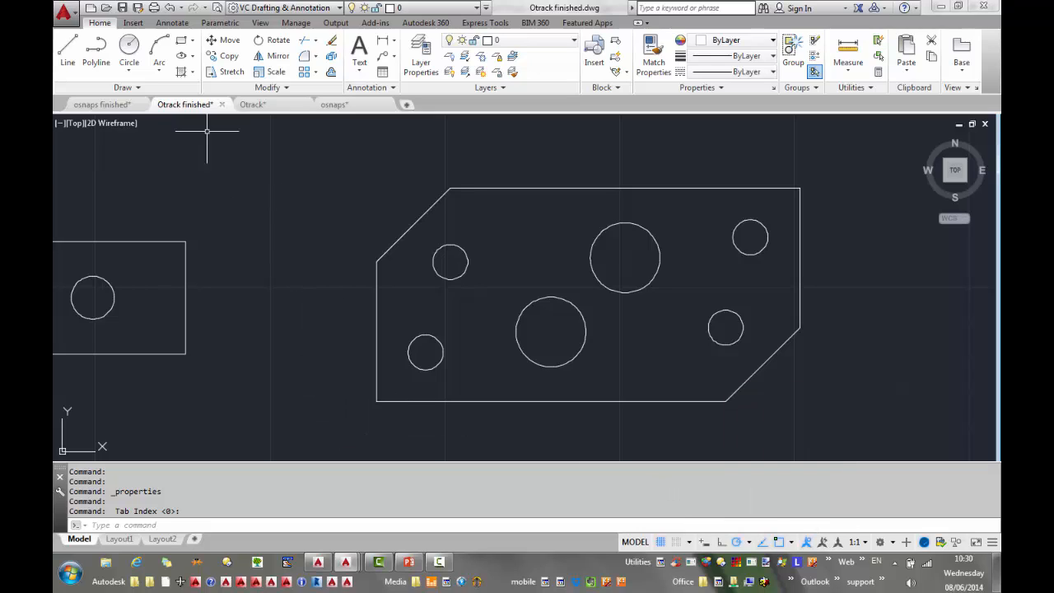
In the Otrack drawing, draw a circle of diameter 0.5 centred 1 unit along the 45° tracking line from the plate's lower-left corner.
click(283, 105)
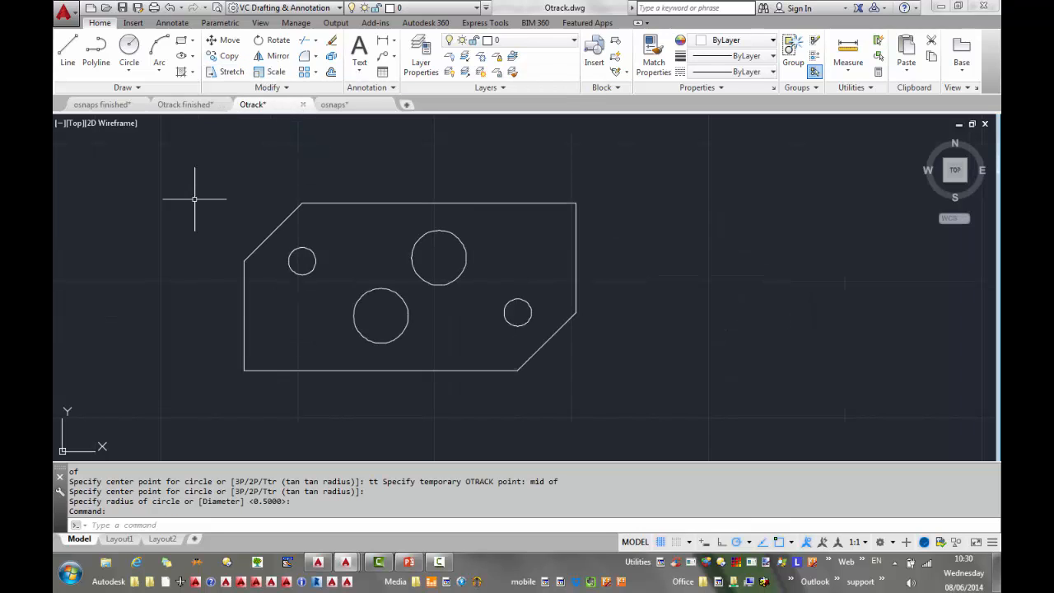
click(129, 48)
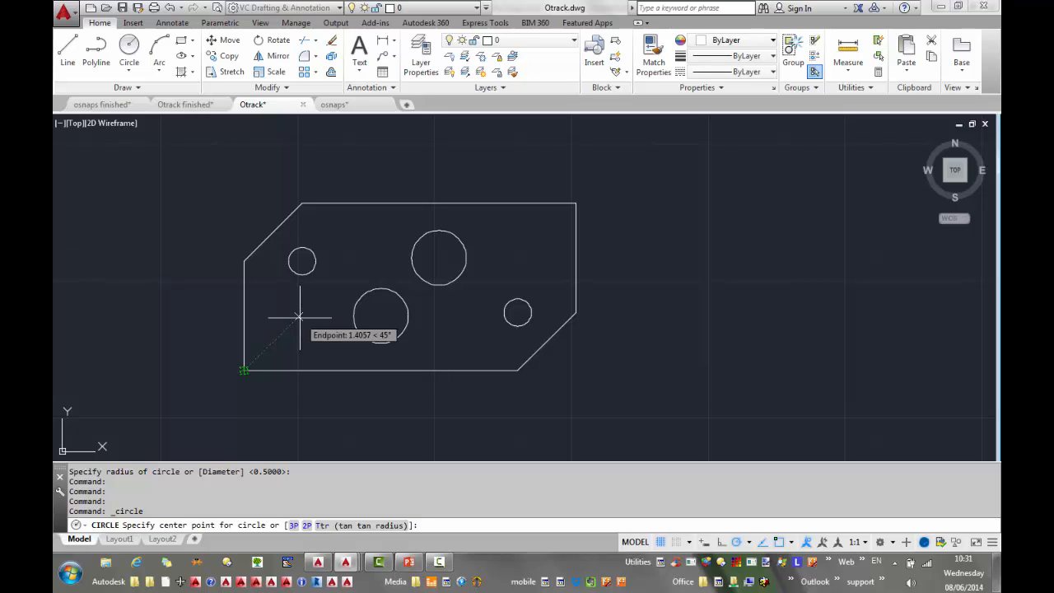
text(1)
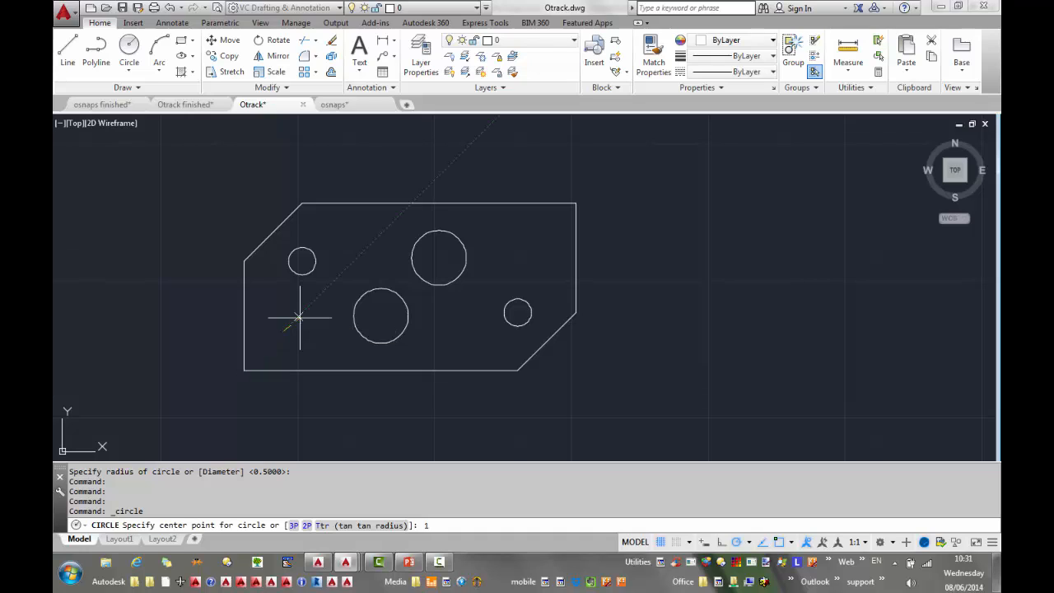
key(Return)
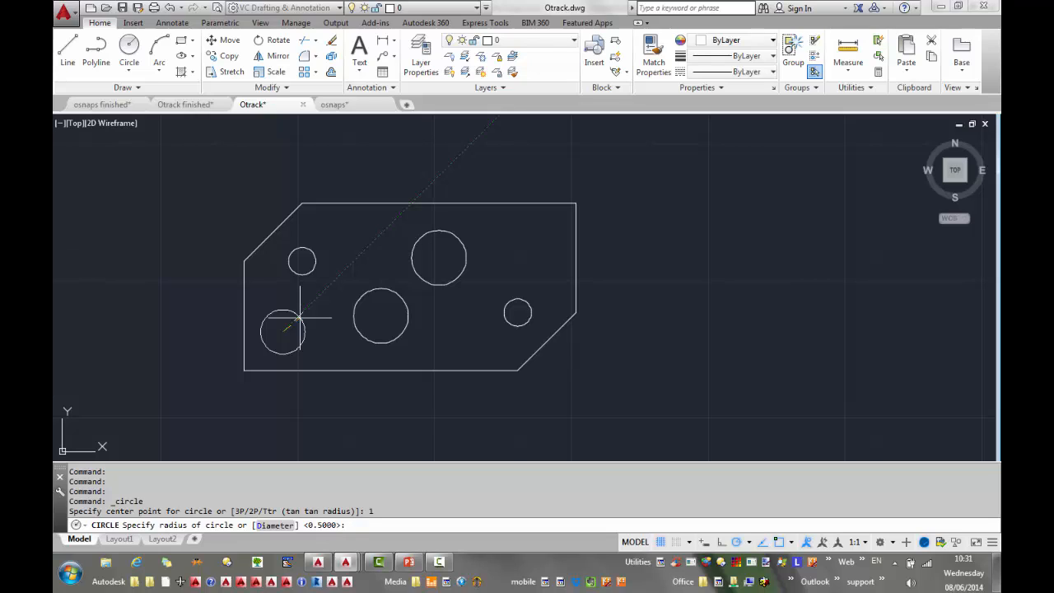
text(d)
key(Return)
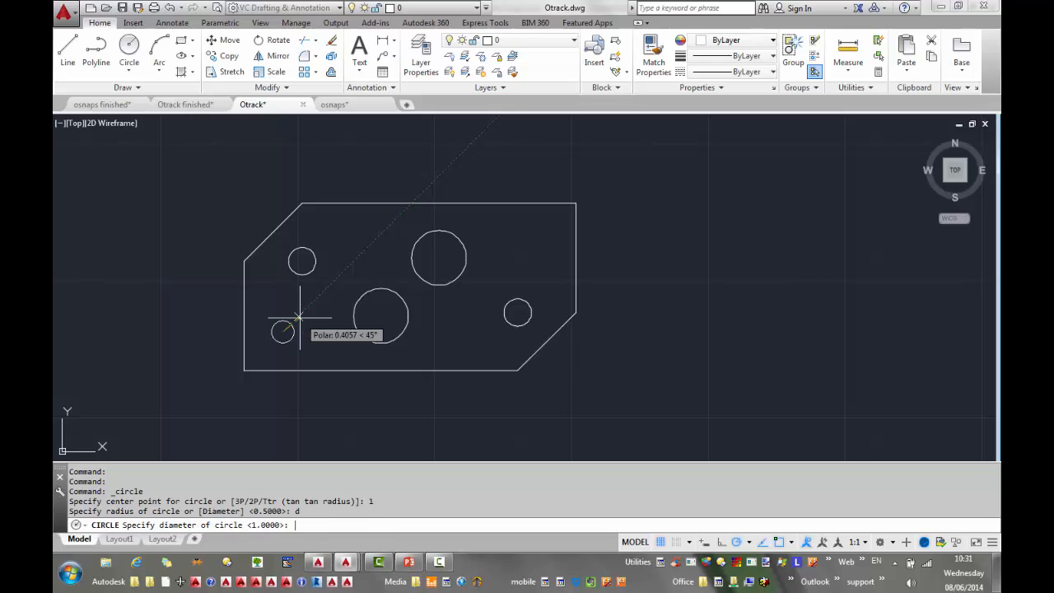
text(.5)
key(Return)
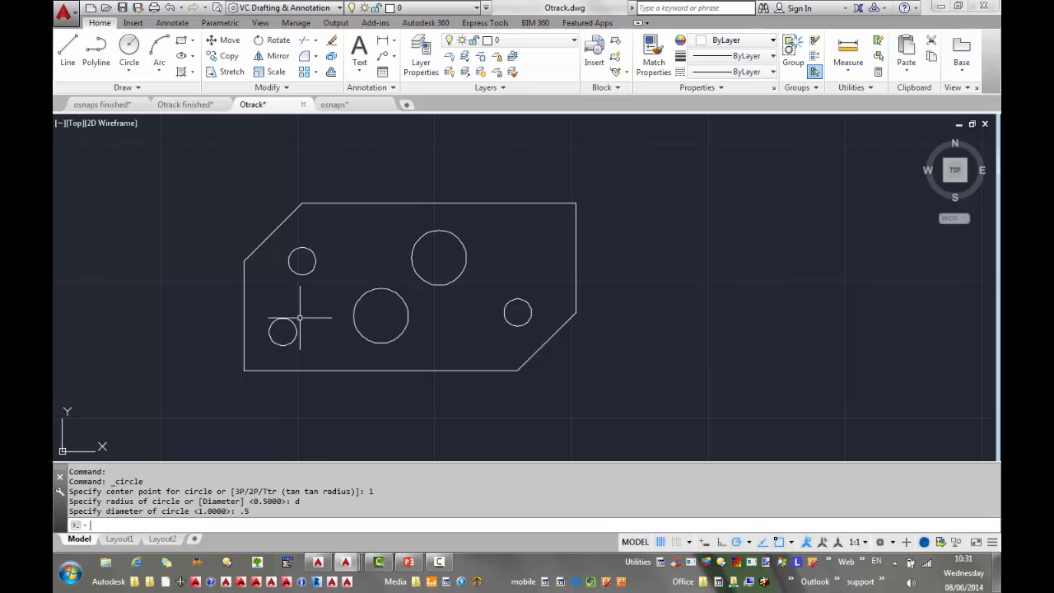
Draw a circle of radius 0.25 centred 1 unit along the 225° tracking line from the plate's upper-right corner.
right_click(645, 294)
click(665, 301)
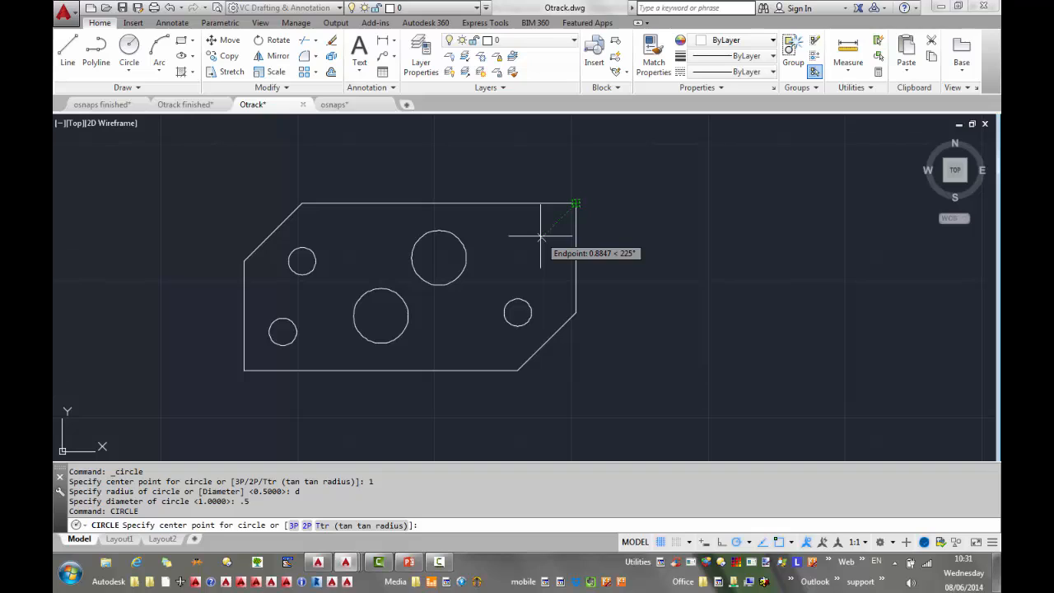
text(1)
key(Return)
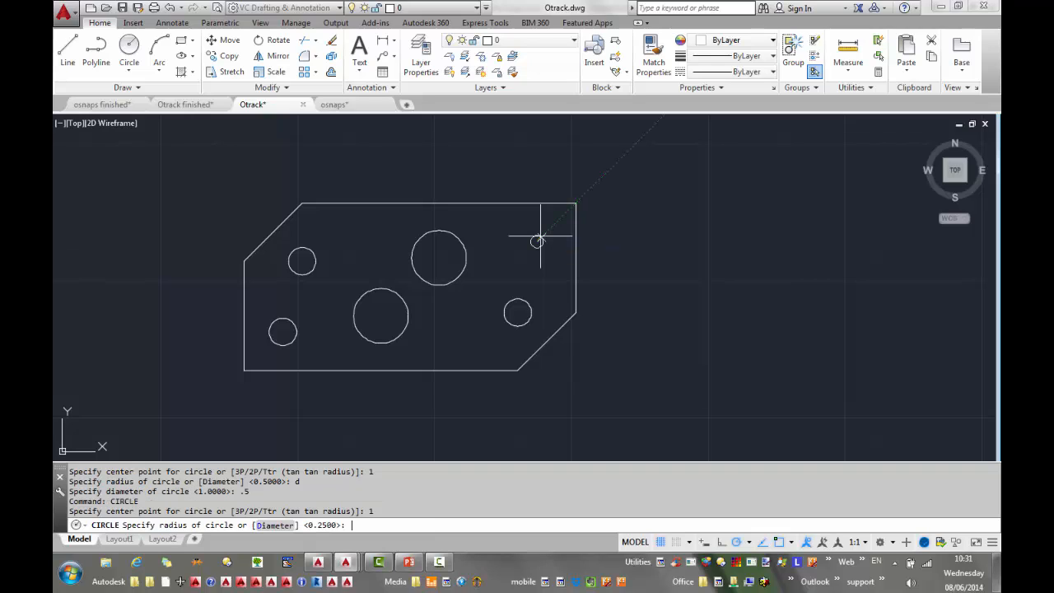
key(Return)
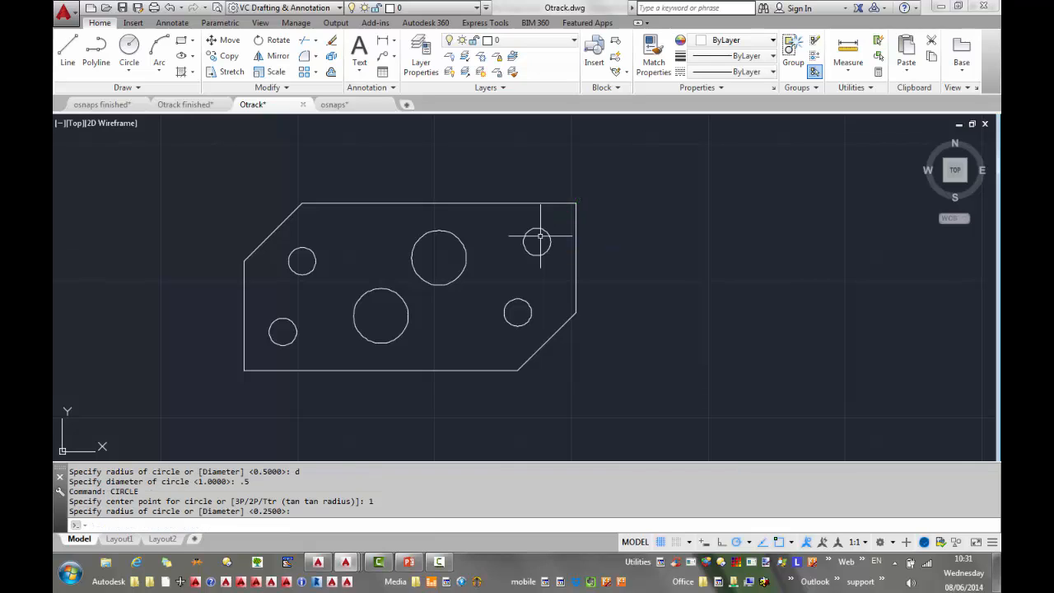